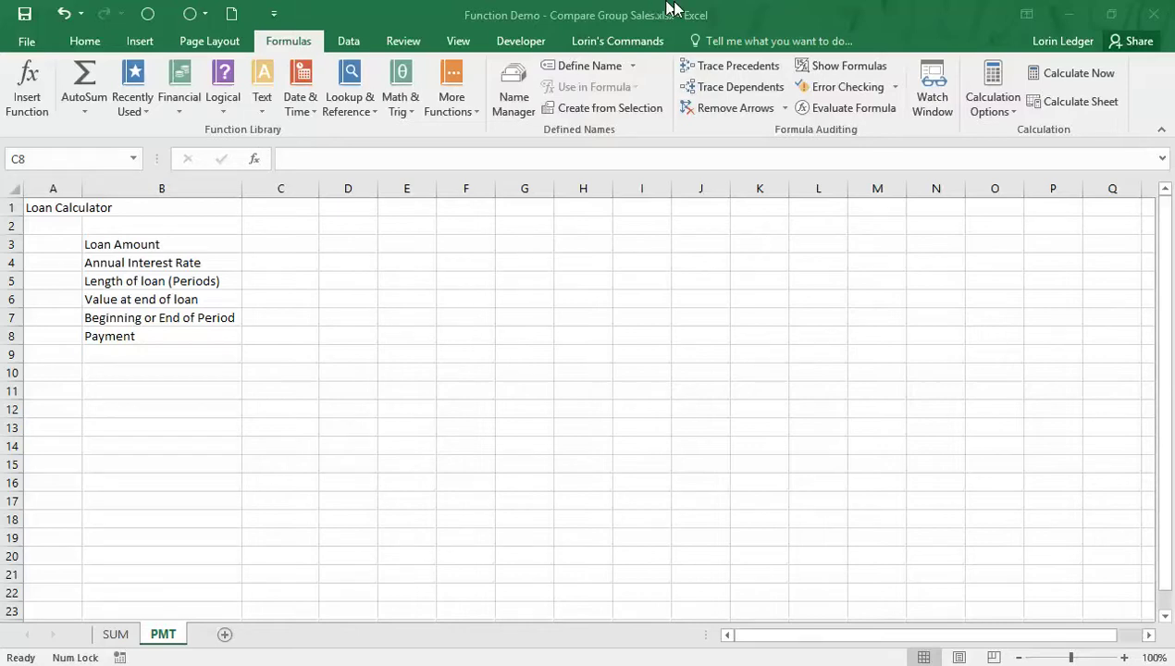
Open the Financial functions list on the Formulas tab and scroll down to PMT
{"action": "left_click", "coordinate": [717, 20]}
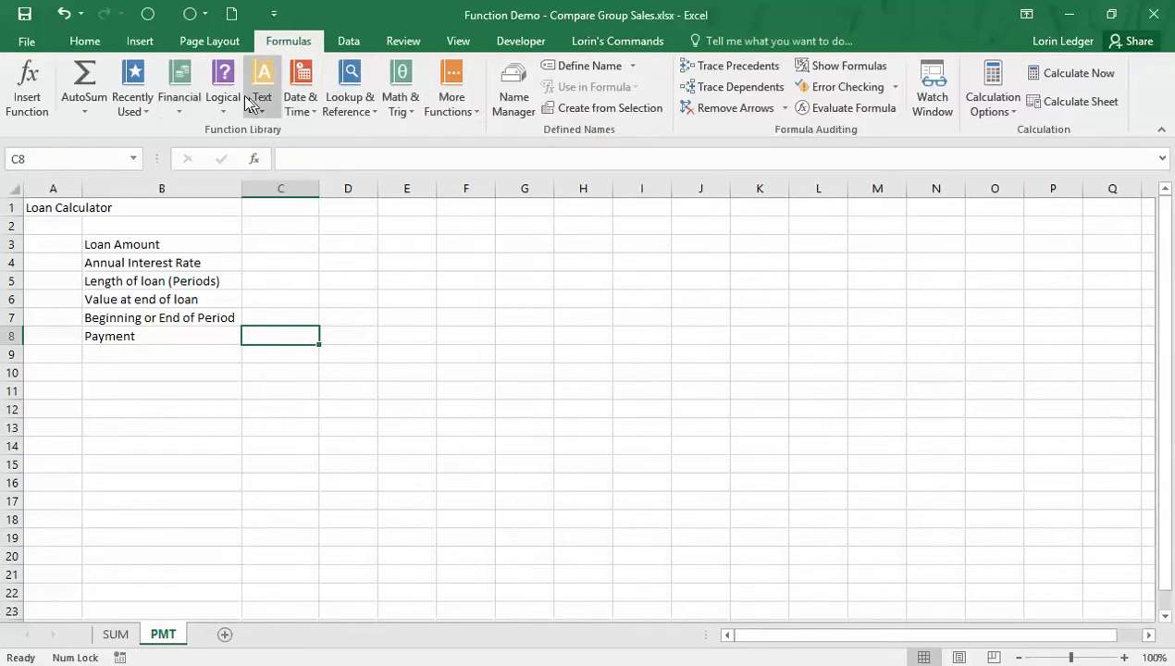
{"action": "left_click", "coordinate": [184, 100]}
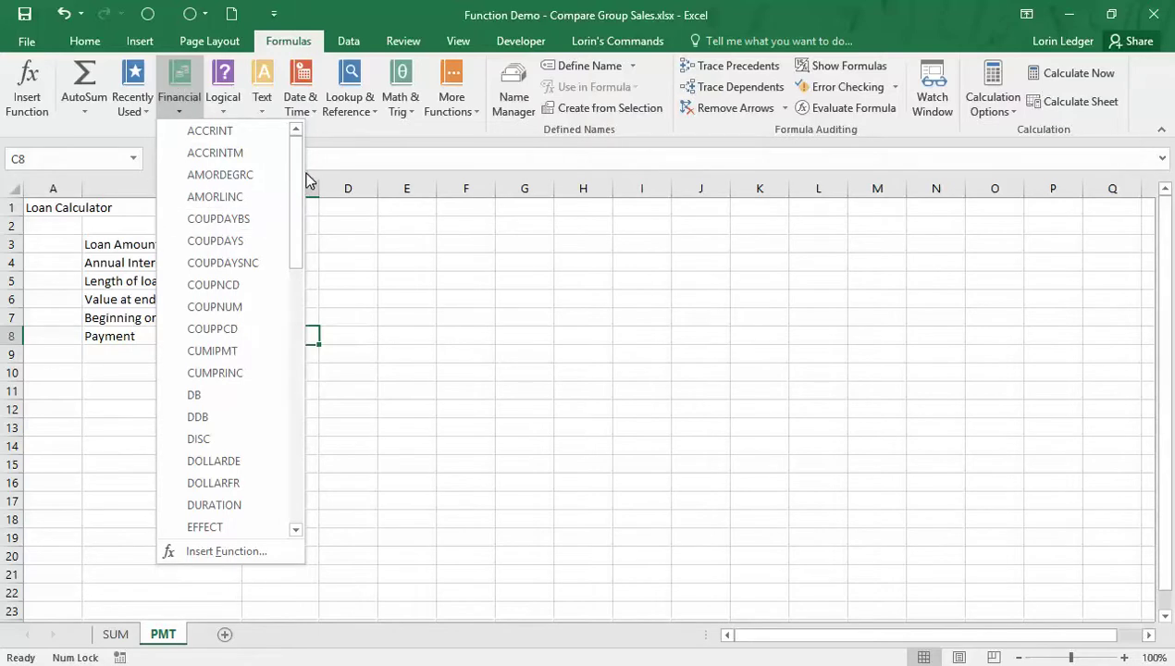
{"action": "left_click_drag", "start_coordinate": [296, 163], "coordinate": [296, 349]}
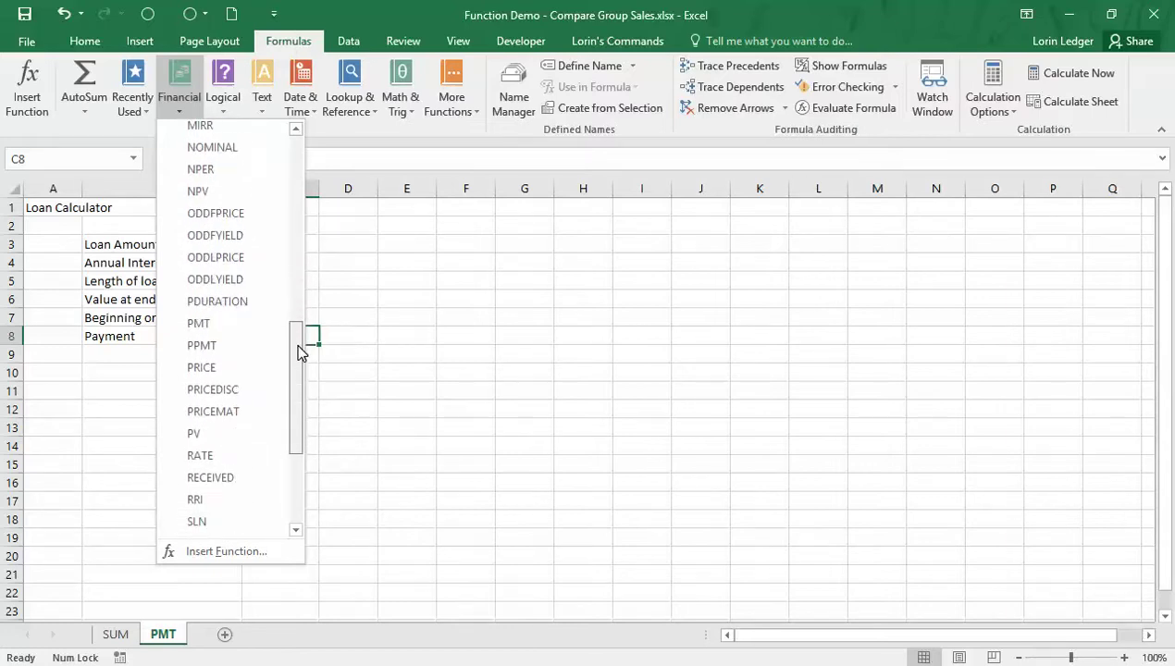
Insert PMT and enter Rate 10%/12 and Nper 3*12 in its arguments
{"action": "left_click", "coordinate": [222, 331]}
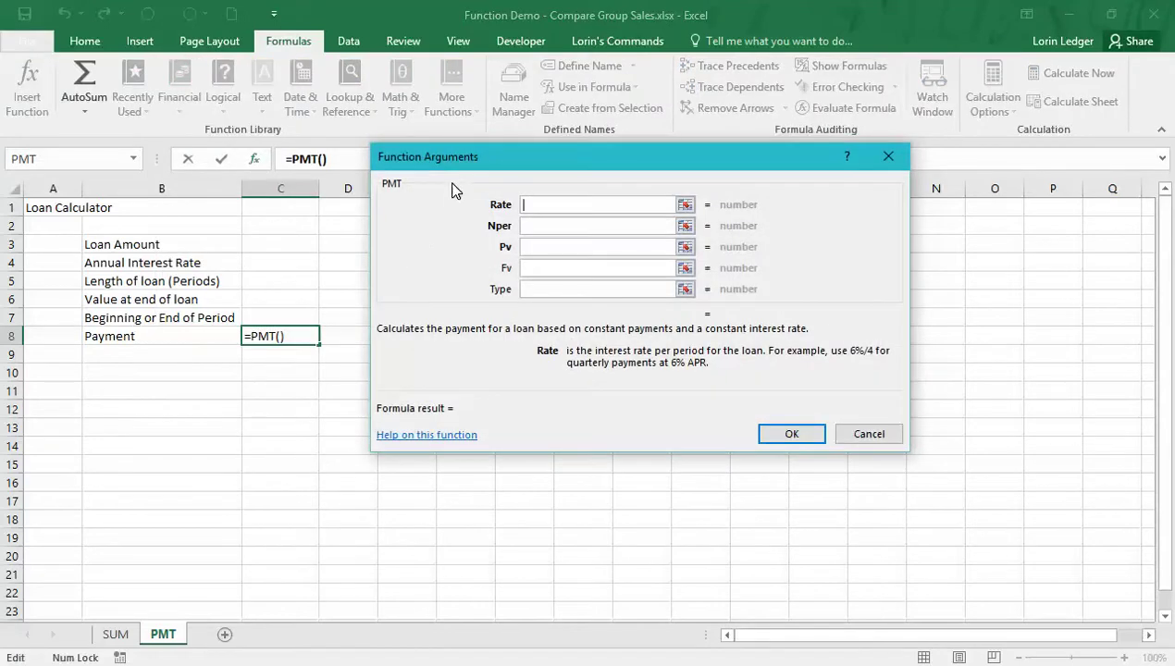
{"action": "mouse_move", "coordinate": [536, 157]}
{"action": "left_mouse_down"}
{"action": "mouse_move", "coordinate": [558, 157]}
{"action": "mouse_move", "coordinate": [566, 168]}
{"action": "mouse_move", "coordinate": [555, 168]}
{"action": "left_mouse_up"}
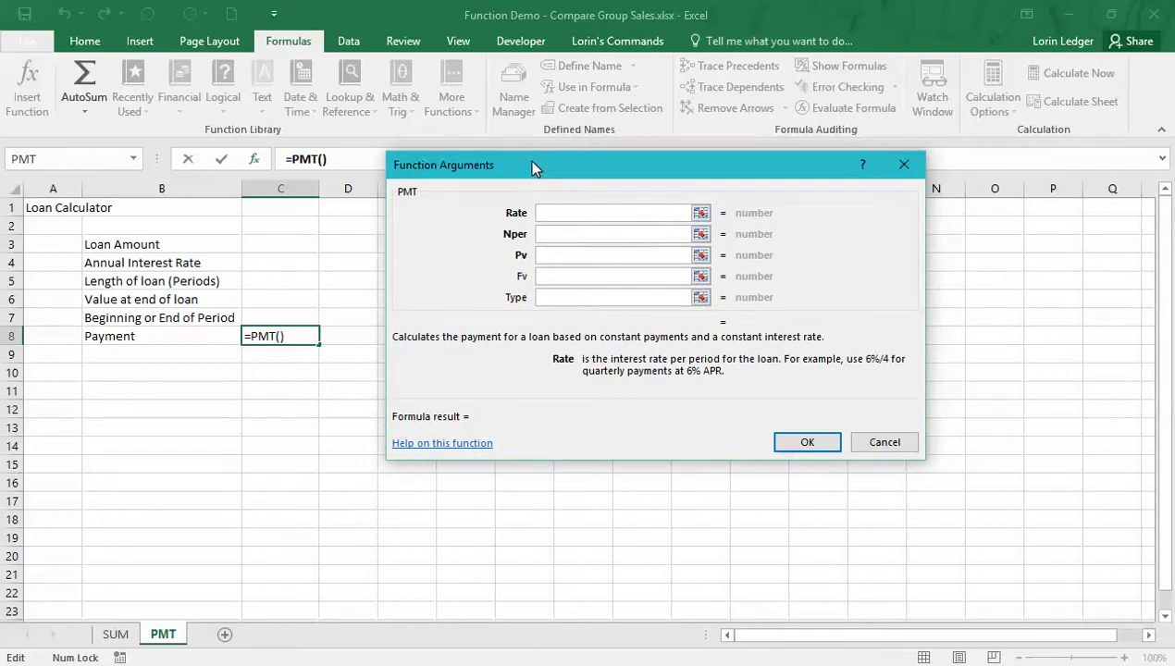
{"action": "type", "text": "10%"}
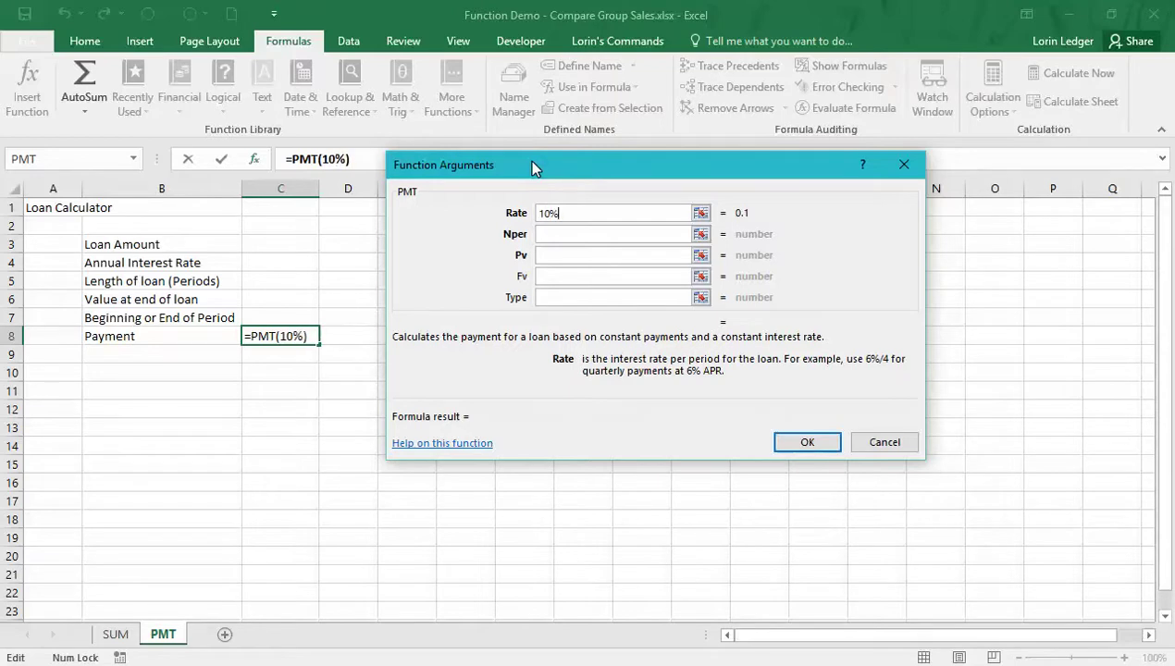
{"action": "key", "text": "Tab"}
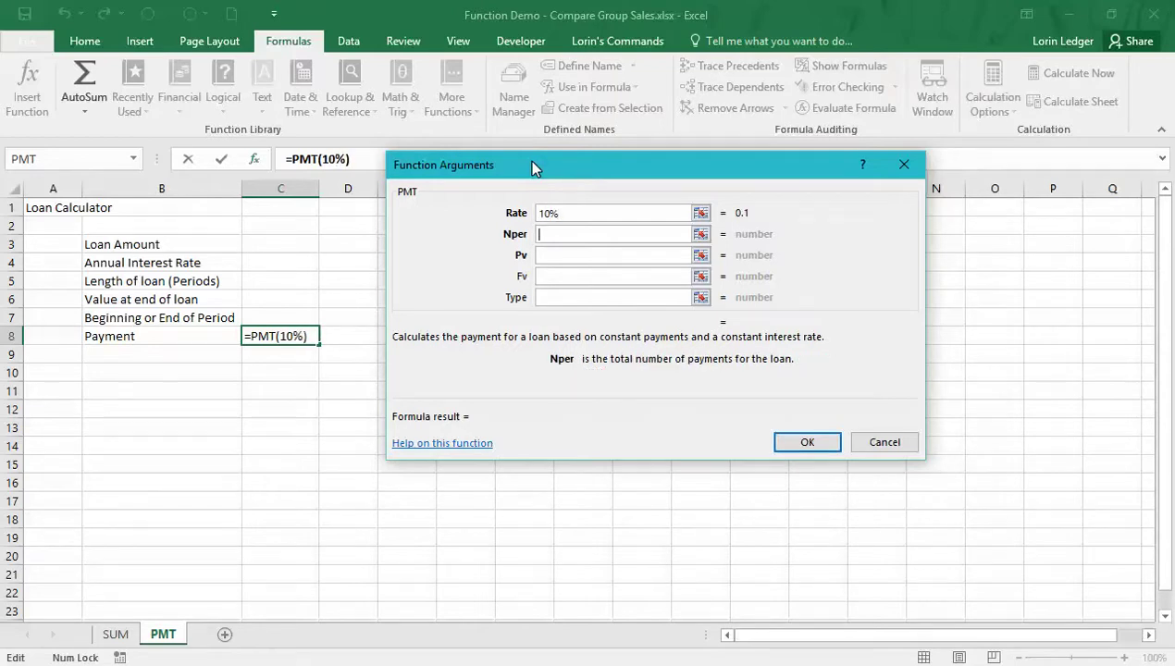
{"action": "type", "text": "3"}
{"action": "left_click", "coordinate": [561, 215]}
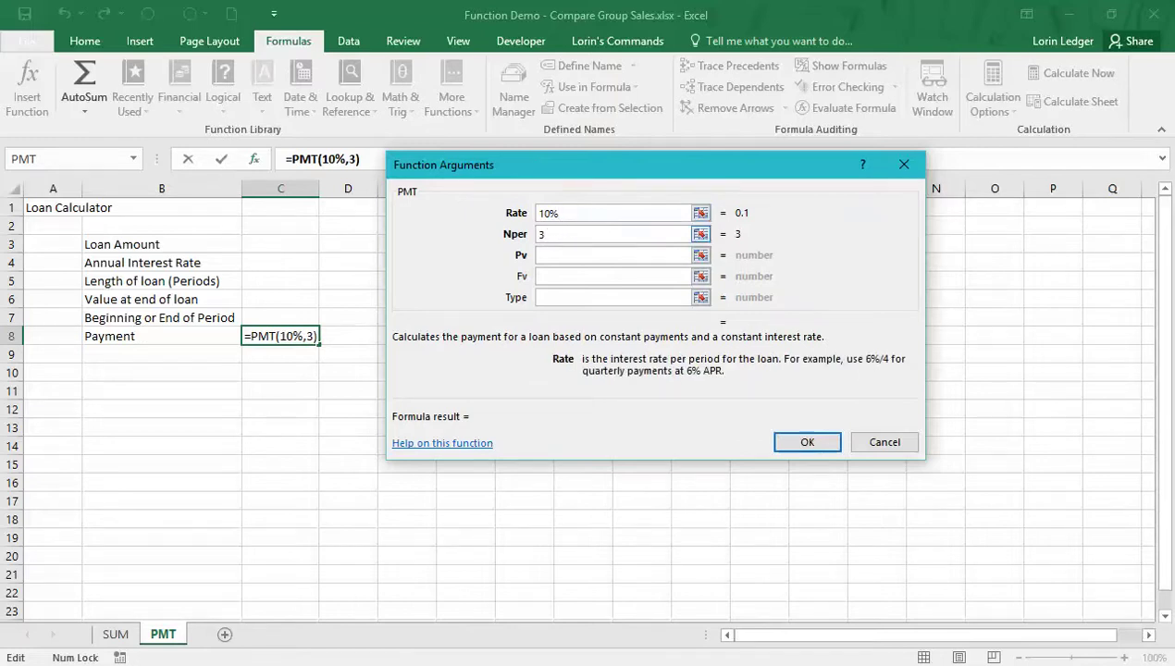
{"action": "type", "text": "/12"}
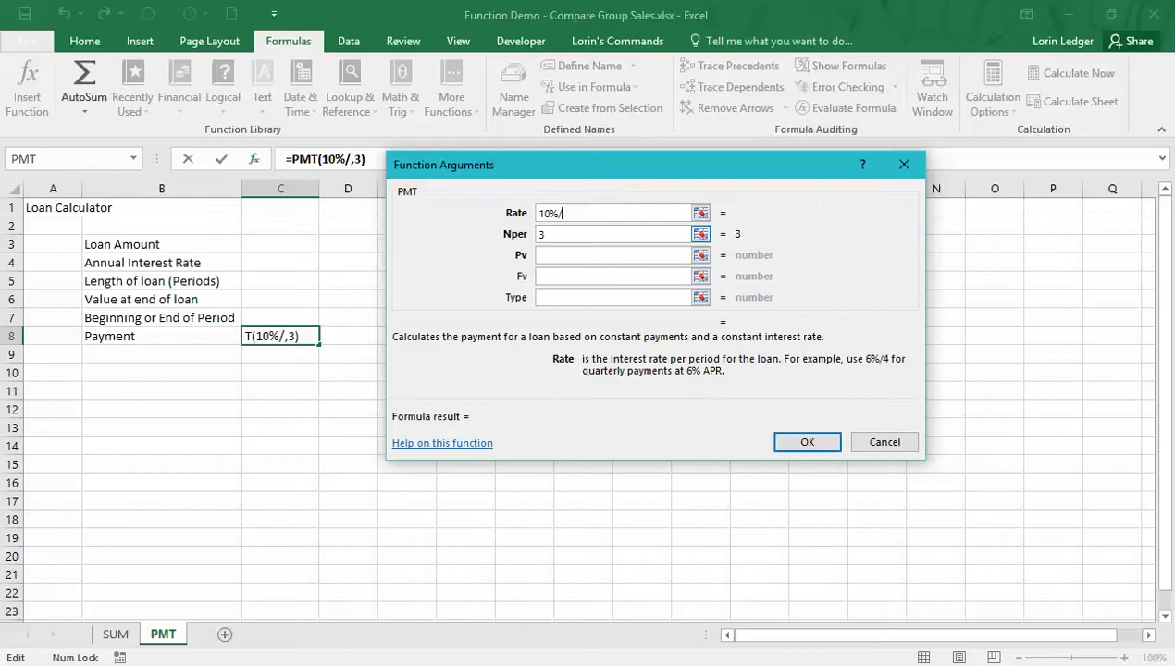
{"action": "left_click", "coordinate": [555, 234]}
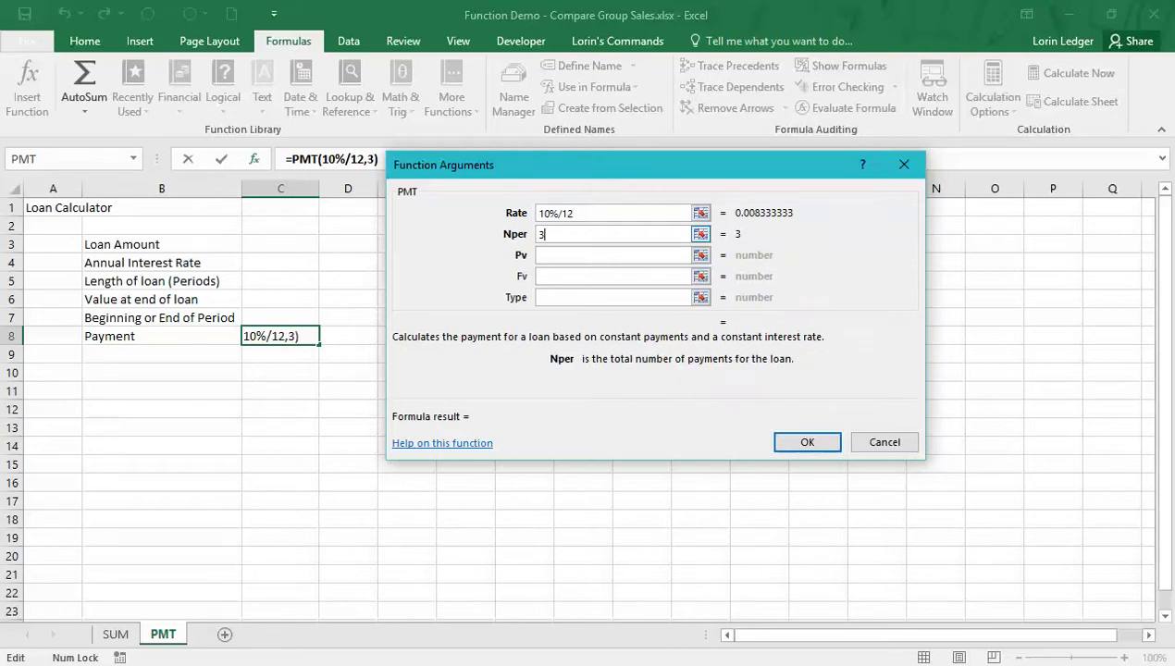
{"action": "type", "text": "*12"}
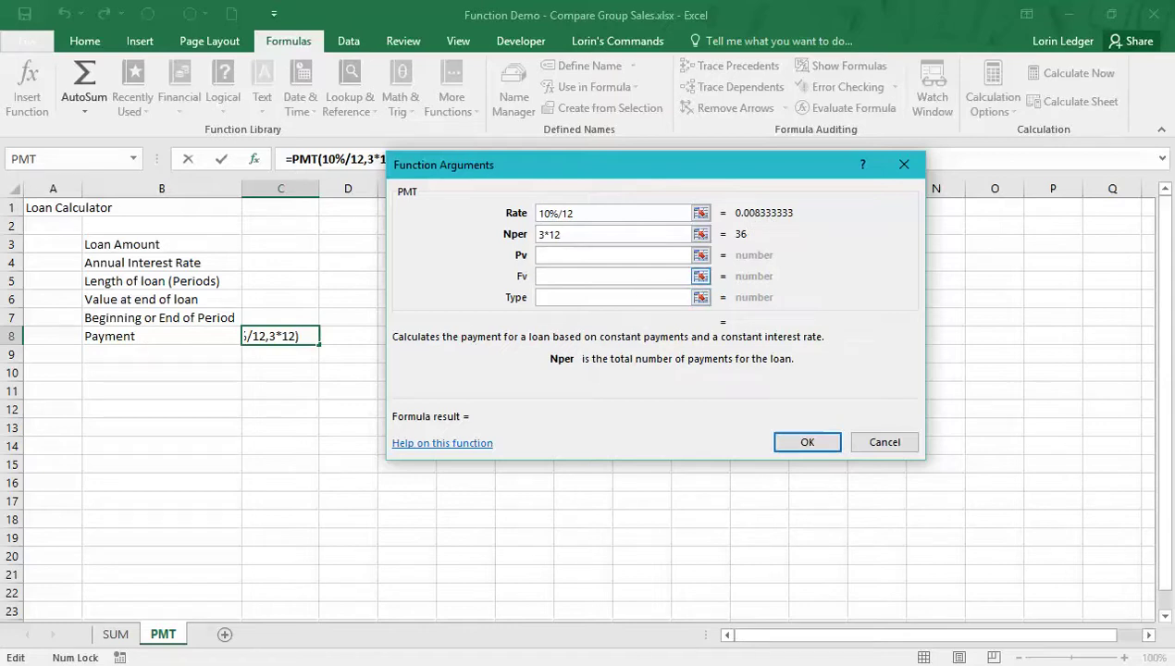
Set the PMT Pv to 5000 and Fv to 0, giving a result of ($161.34)
{"action": "left_click", "coordinate": [606, 255]}
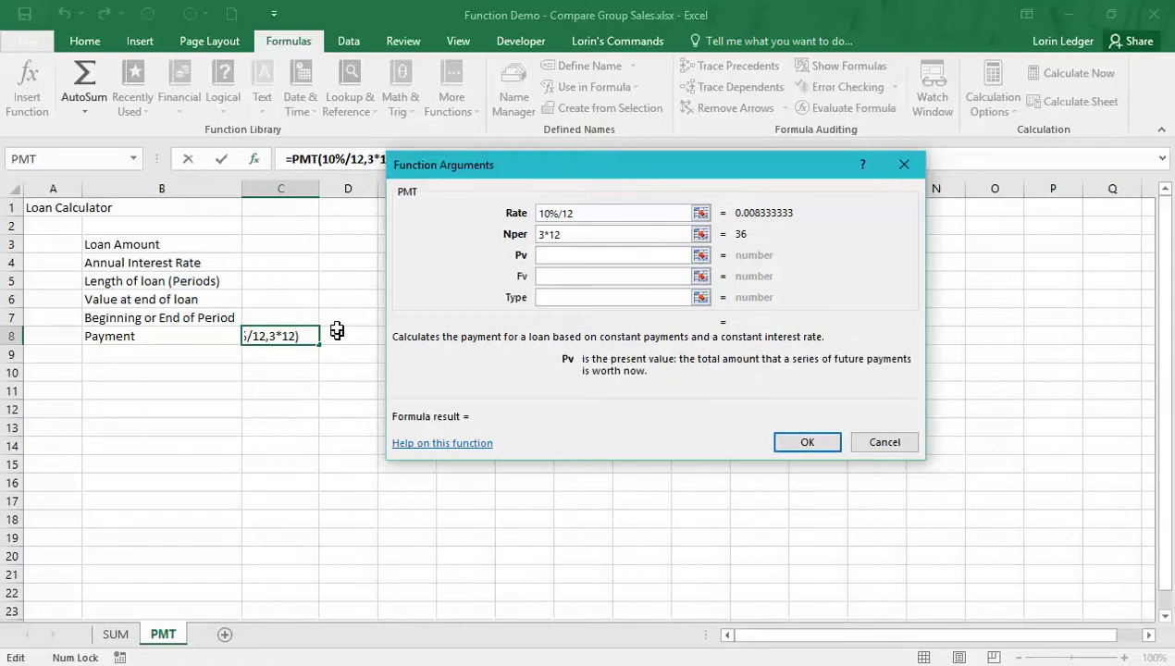
{"action": "type", "text": "500"}
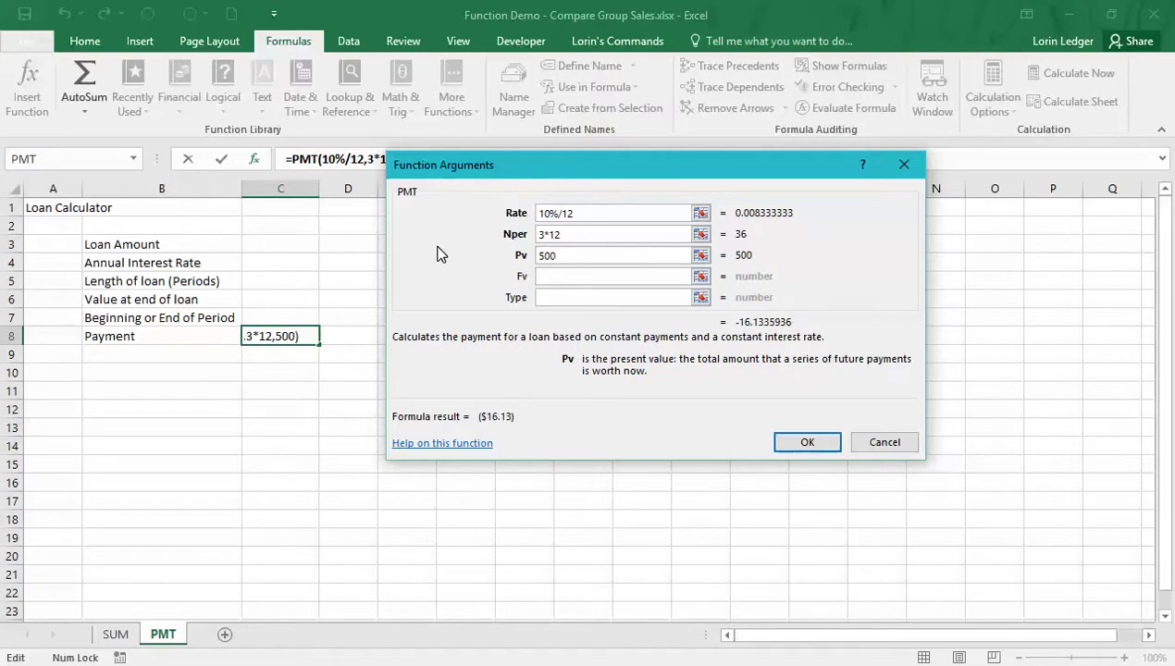
{"action": "type", "text": "0"}
{"action": "left_click", "coordinate": [564, 276]}
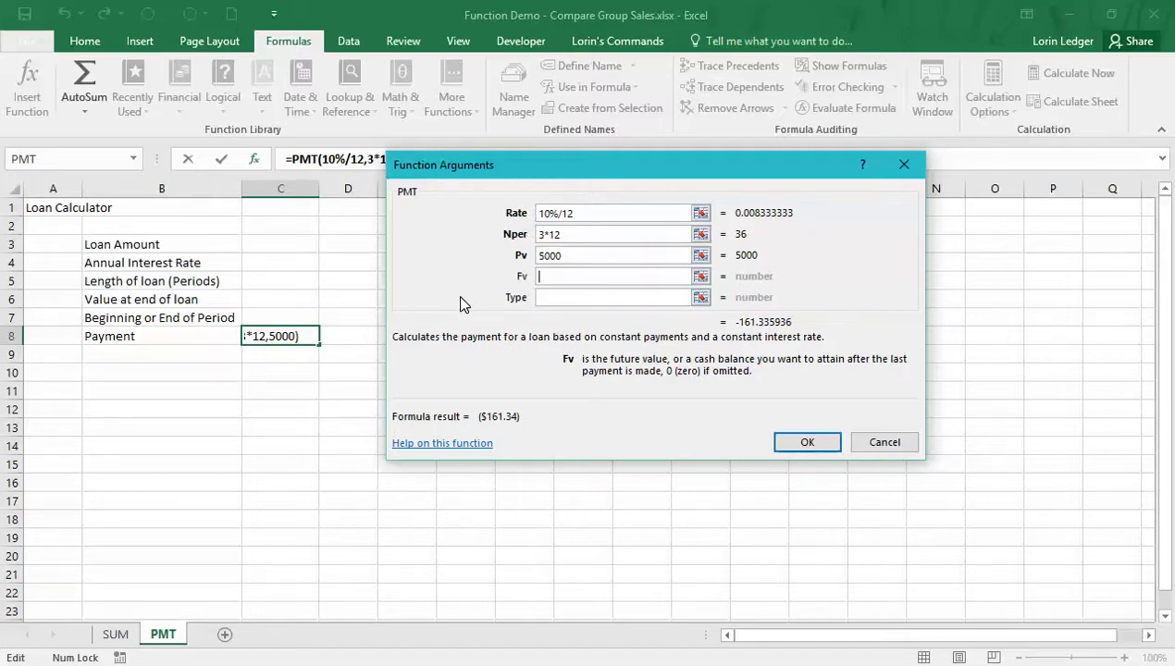
{"action": "type", "text": "0"}
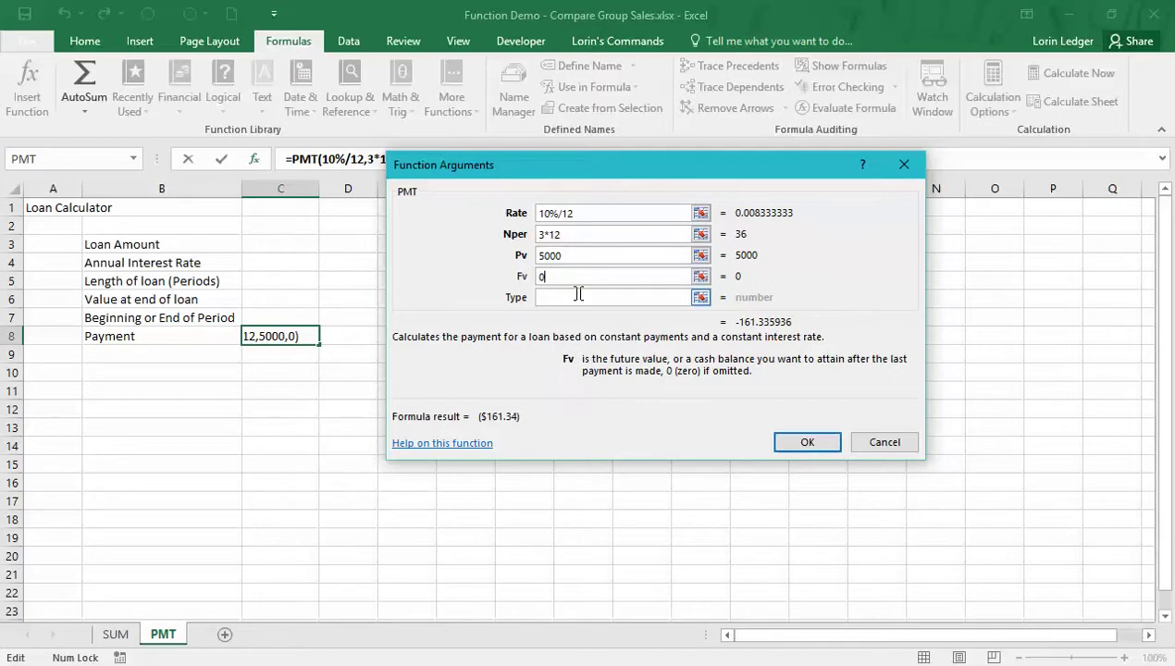
{"action": "key", "text": "Tab"}
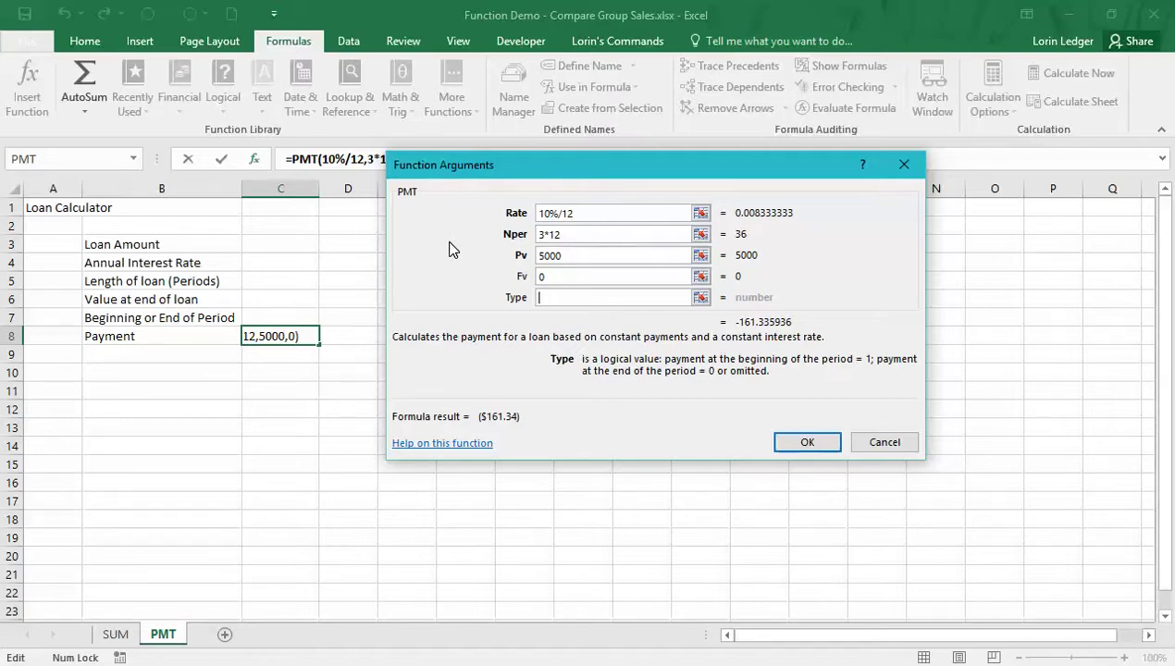
Set Type to 1, change Pv to -5000, and confirm =PMT(10%/12,3*12,-5000,0,1) showing $160.00
{"action": "type", "text": "1"}
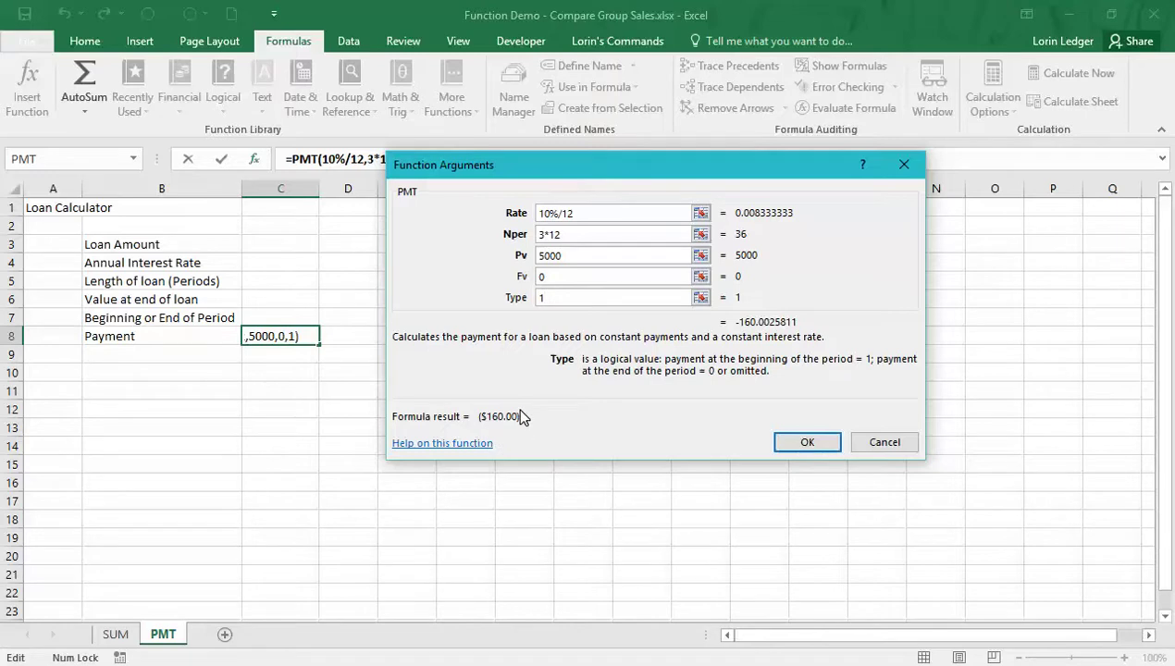
{"action": "left_click", "coordinate": [531, 258]}
{"action": "left_click", "coordinate": [538, 257]}
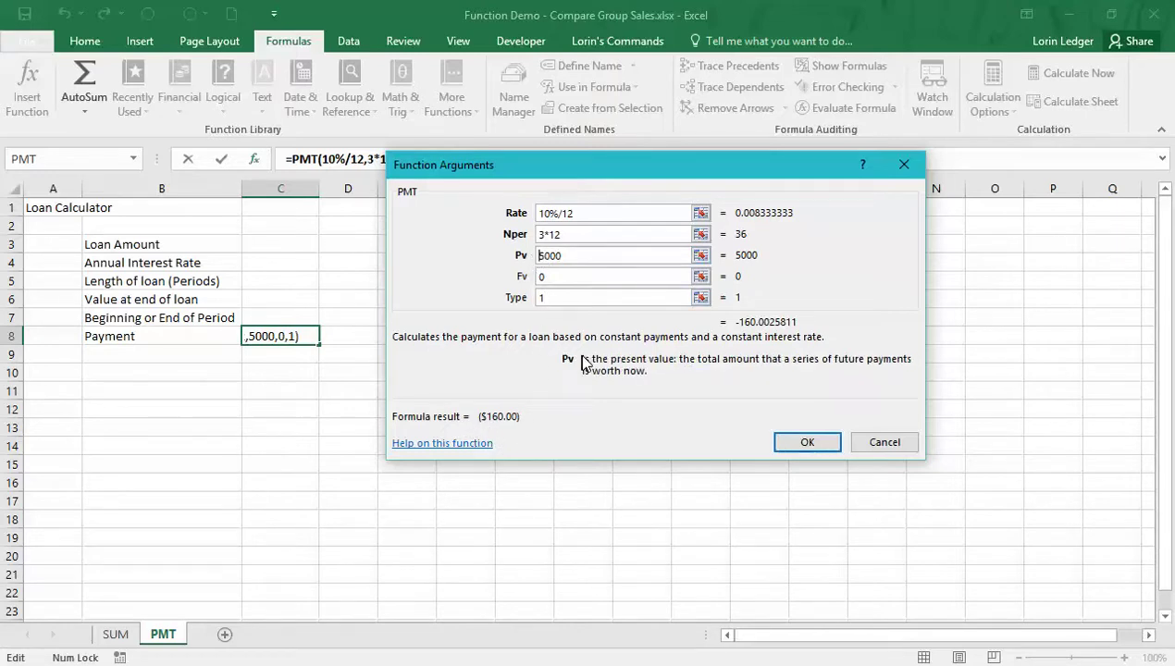
{"action": "type", "text": "-"}
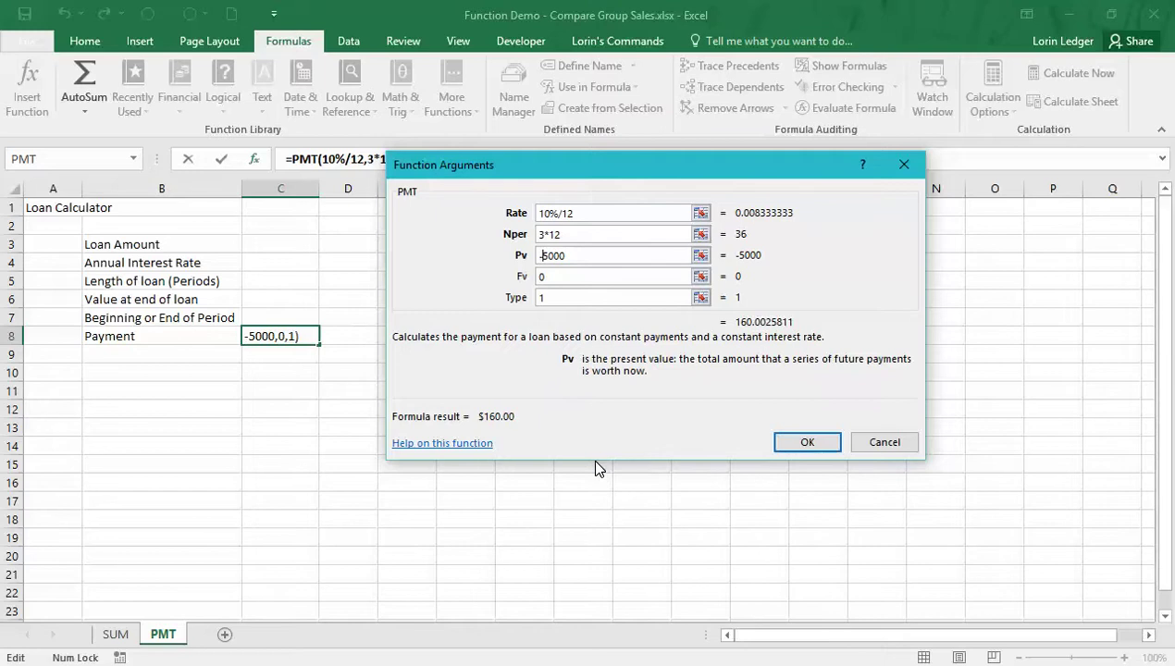
{"action": "left_click", "coordinate": [569, 257]}
{"action": "left_click", "coordinate": [805, 443]}
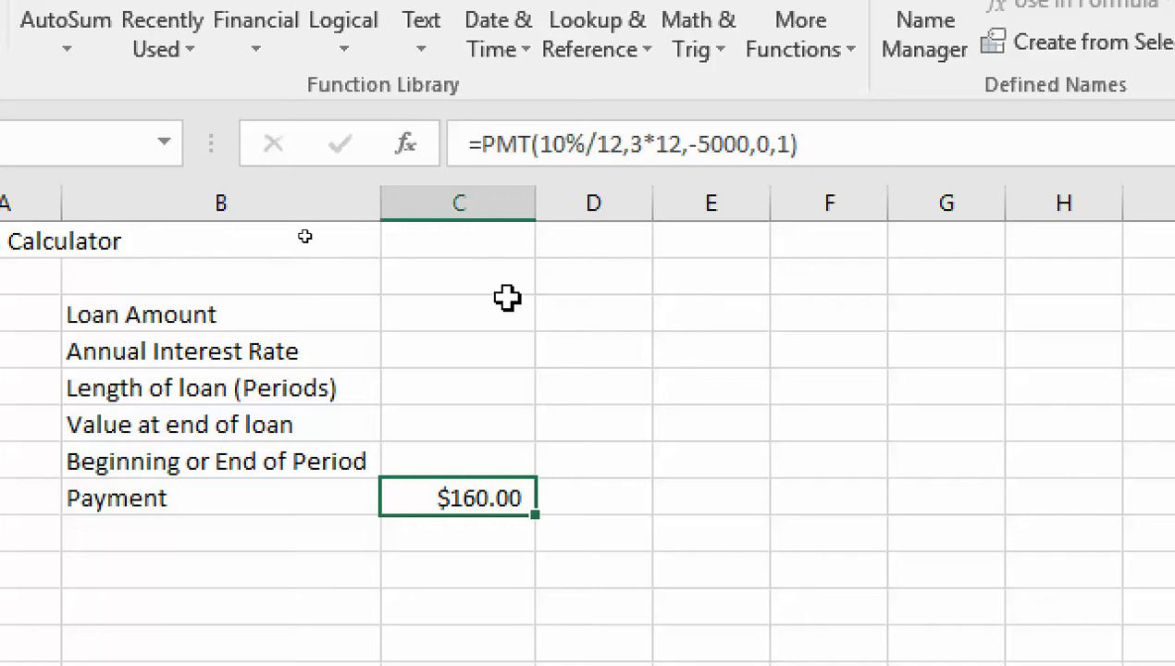
Delete the =PMT(10%/12,3*12,-5000,0,1) formula from the Payment cell
{"action": "key", "text": "Delete"}
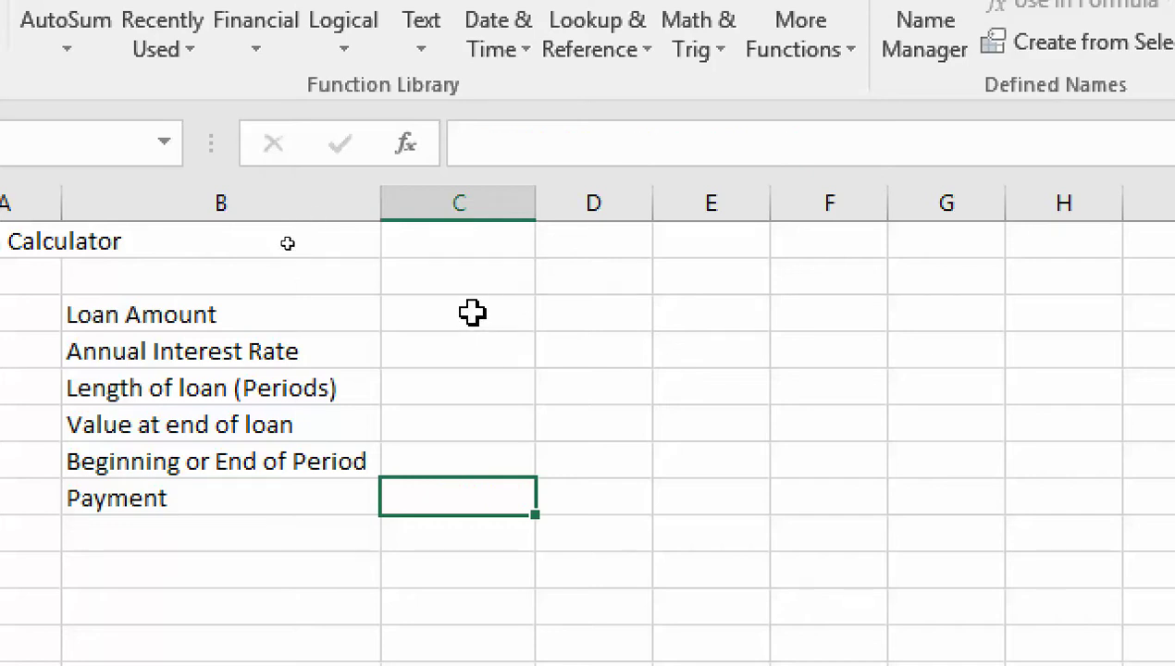
Enter the $5,000 loan amount and 10% annual interest rate in C3 and C4
{"action": "left_click", "coordinate": [469, 313]}
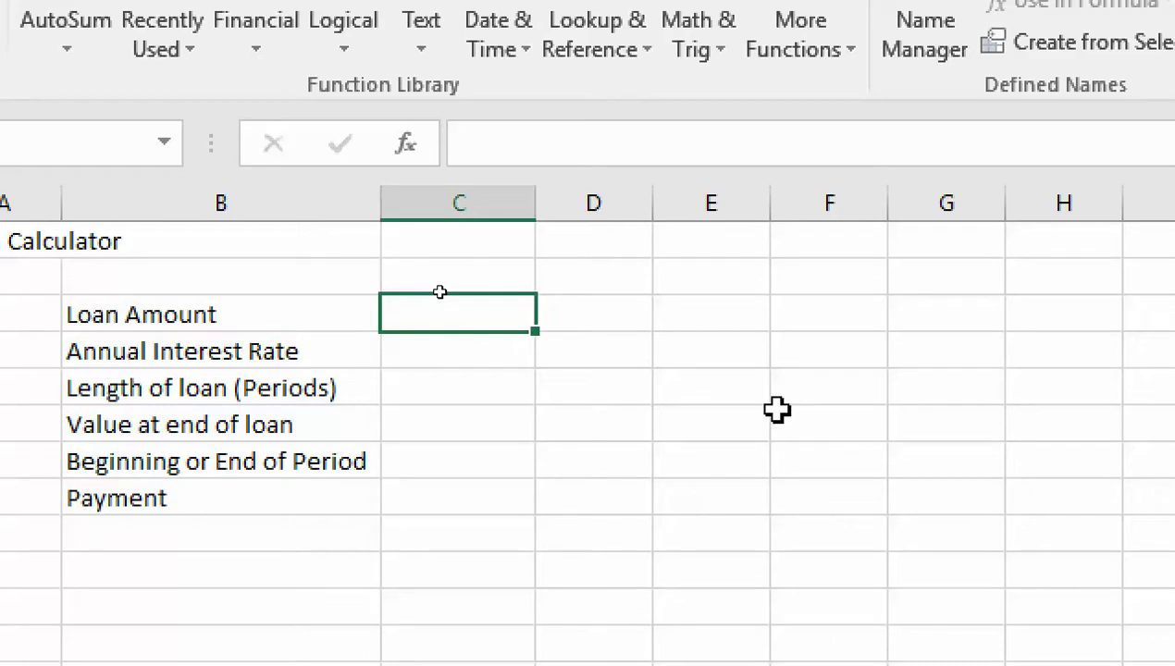
{"action": "type", "text": "5000"}
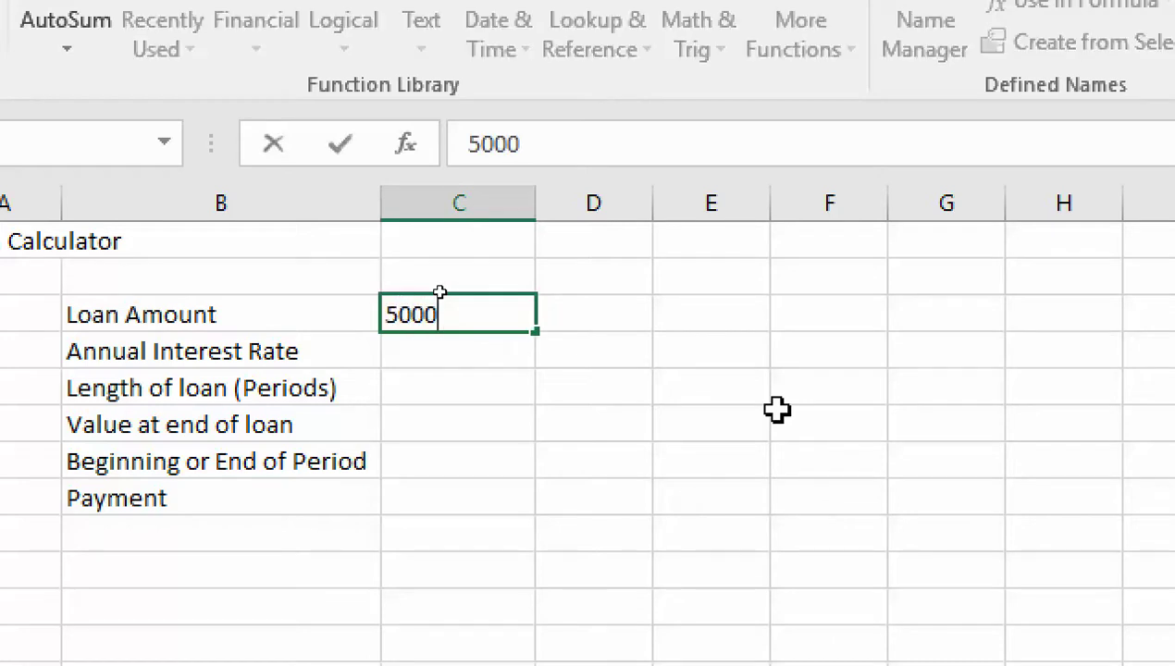
{"action": "key", "text": "BackSpace"}
{"action": "key", "text": "BackSpace"}
{"action": "key", "text": "BackSpace"}
{"action": "key", "text": "BackSpace"}
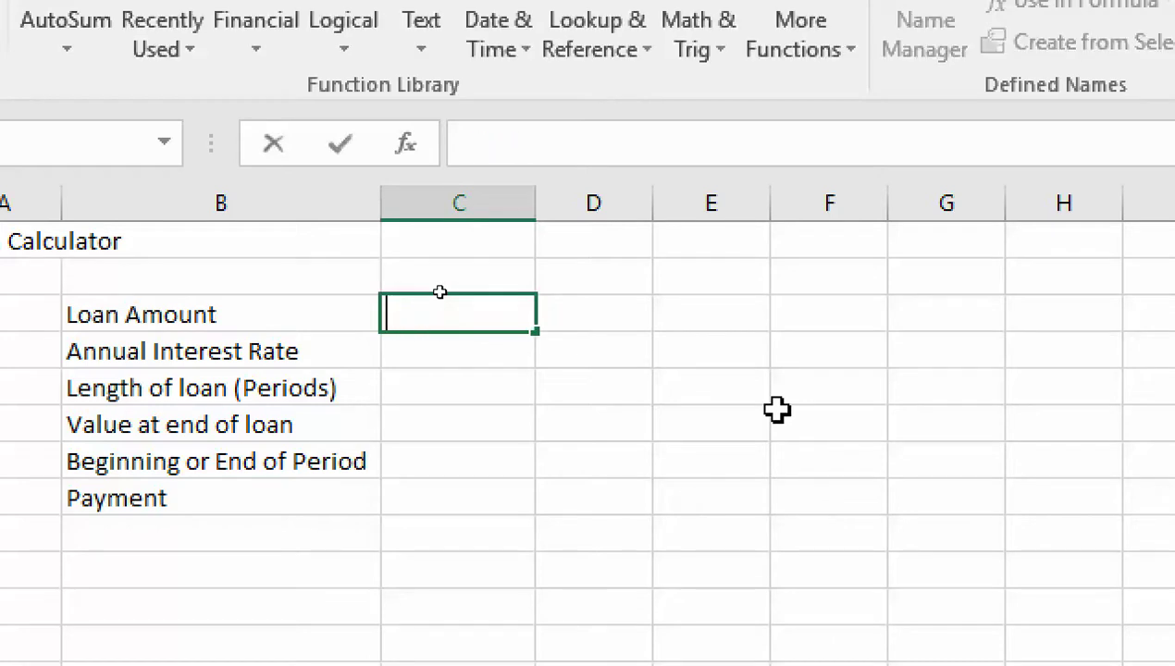
{"action": "type", "text": "$5,000"}
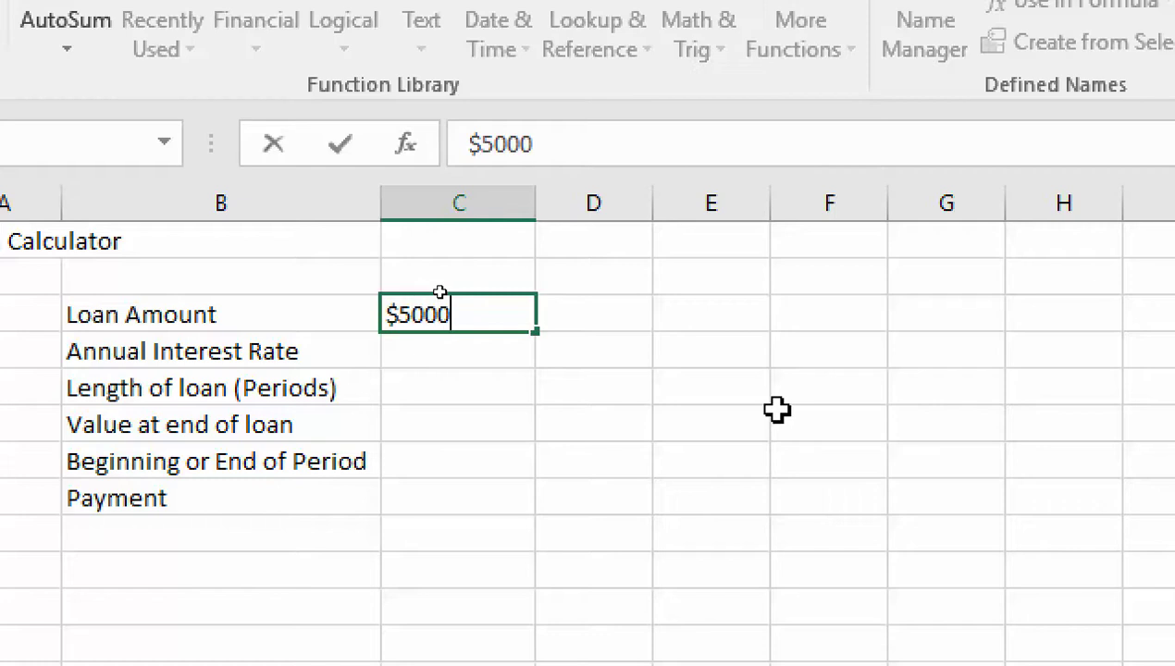
{"action": "key", "text": "Return"}
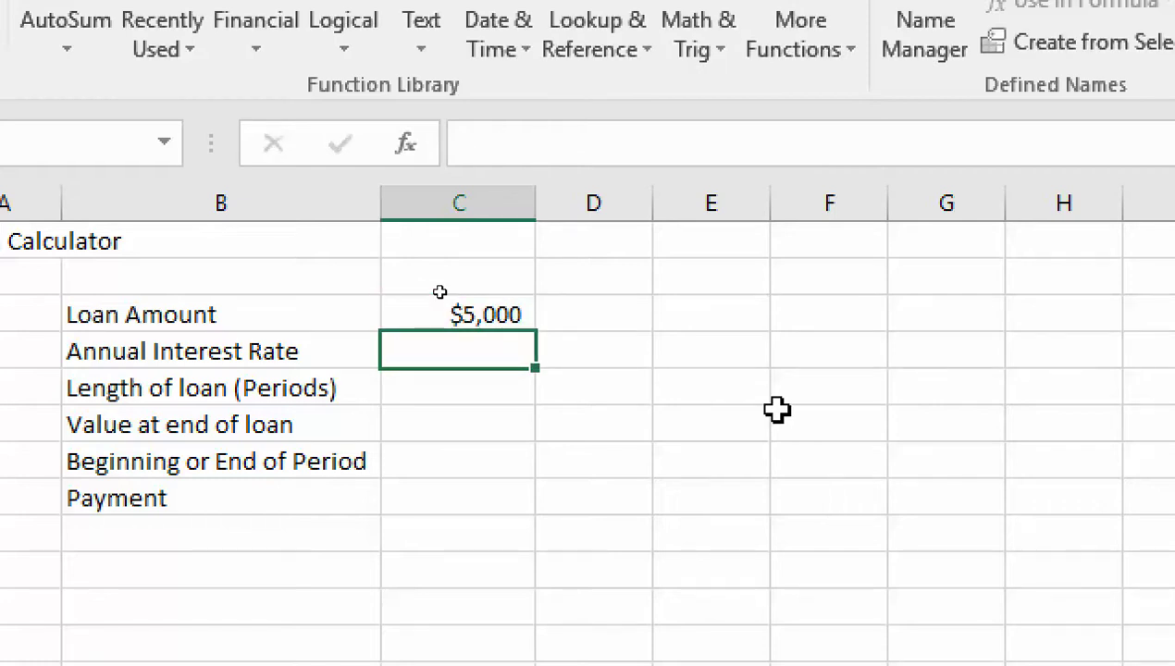
{"action": "type", "text": "10%"}
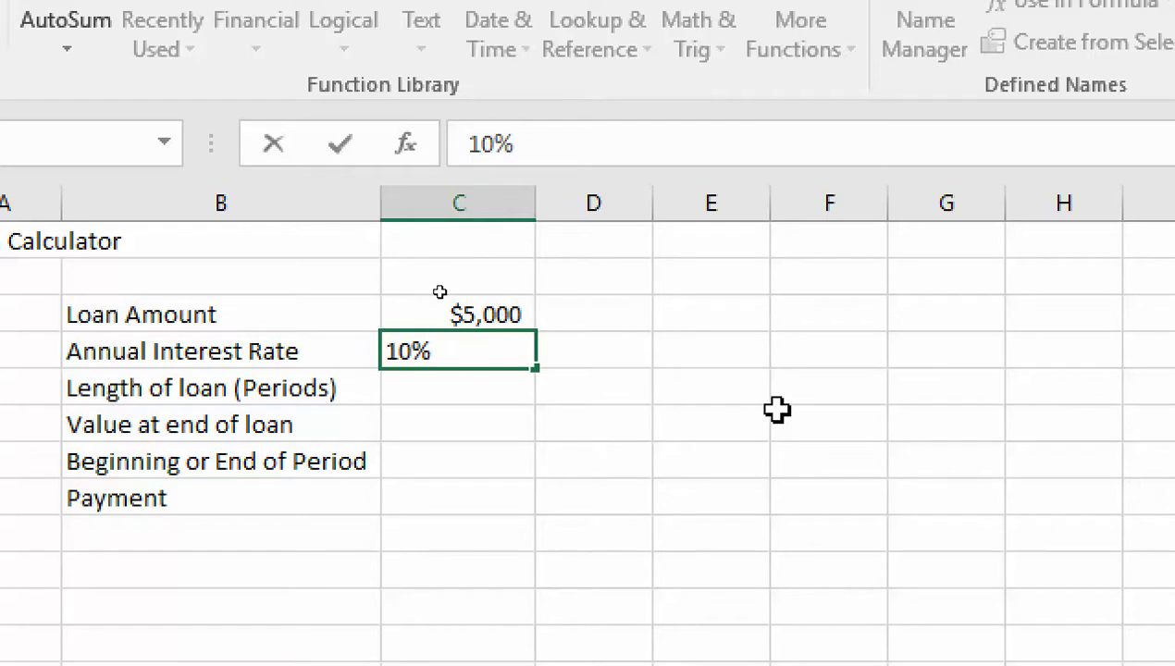
{"action": "key", "text": "Return"}
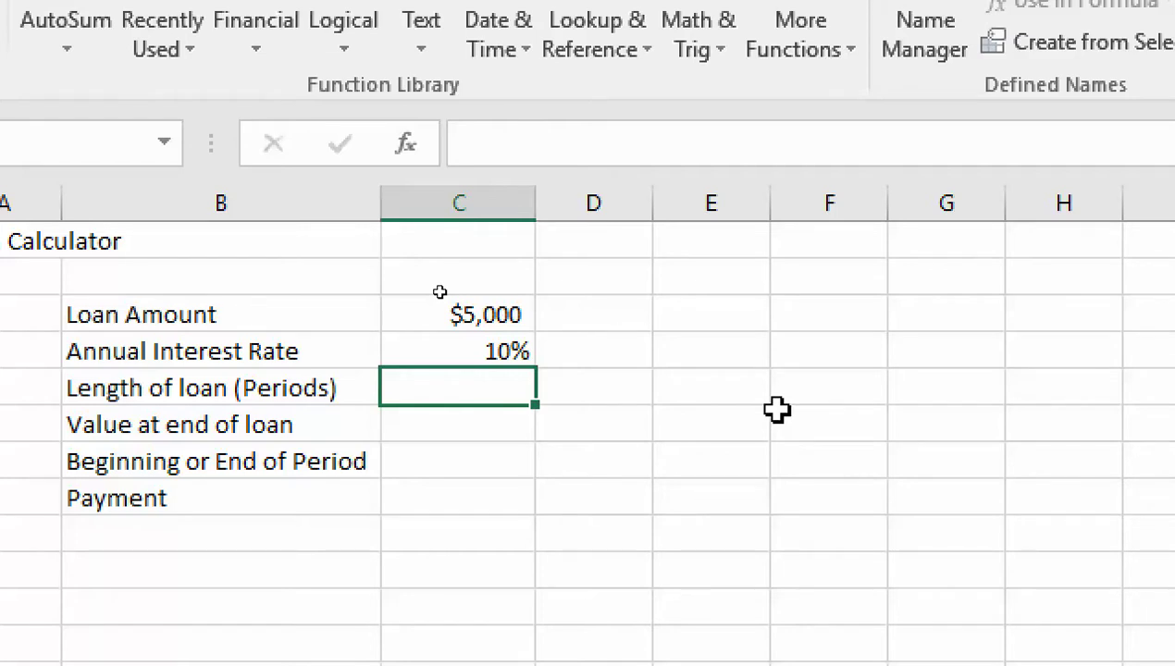
Enter 3 periods, 0 end-of-loan value and payment timing 1, rechecking the timing cell
{"action": "type", "text": "3"}
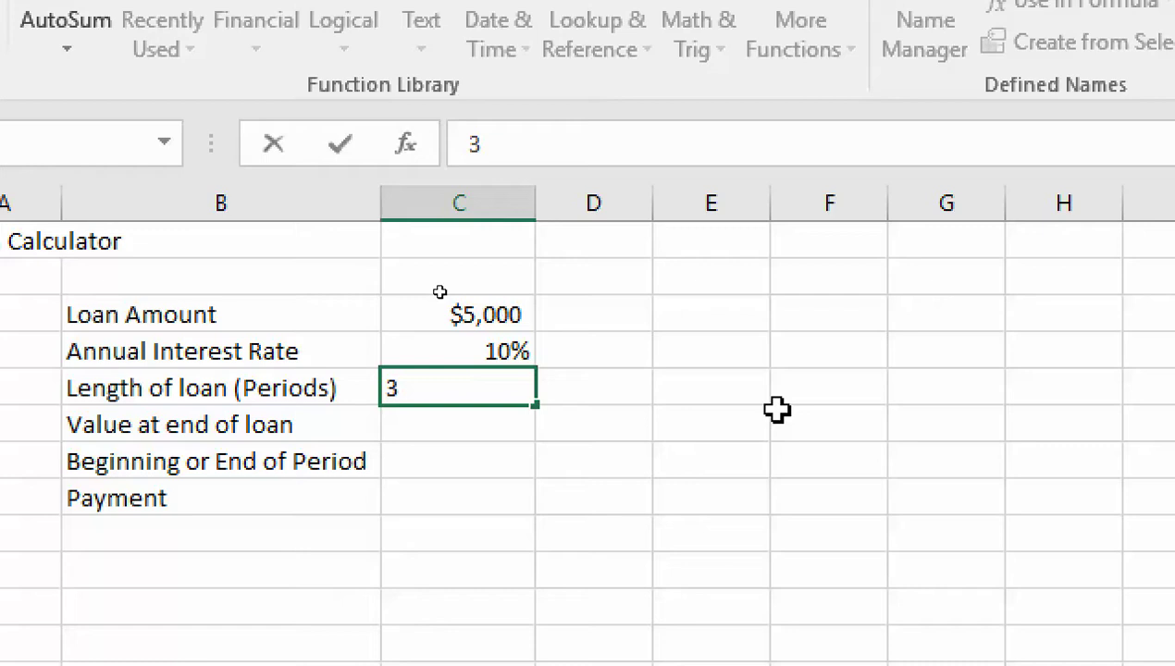
{"action": "key", "text": "Return"}
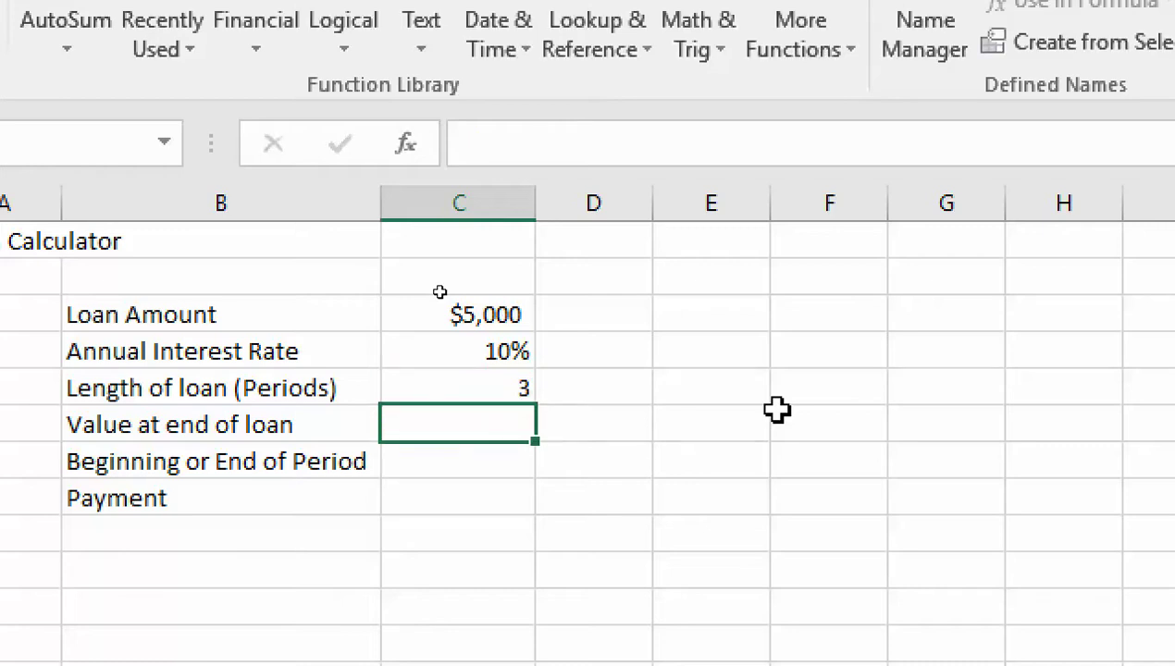
{"action": "type", "text": "0"}
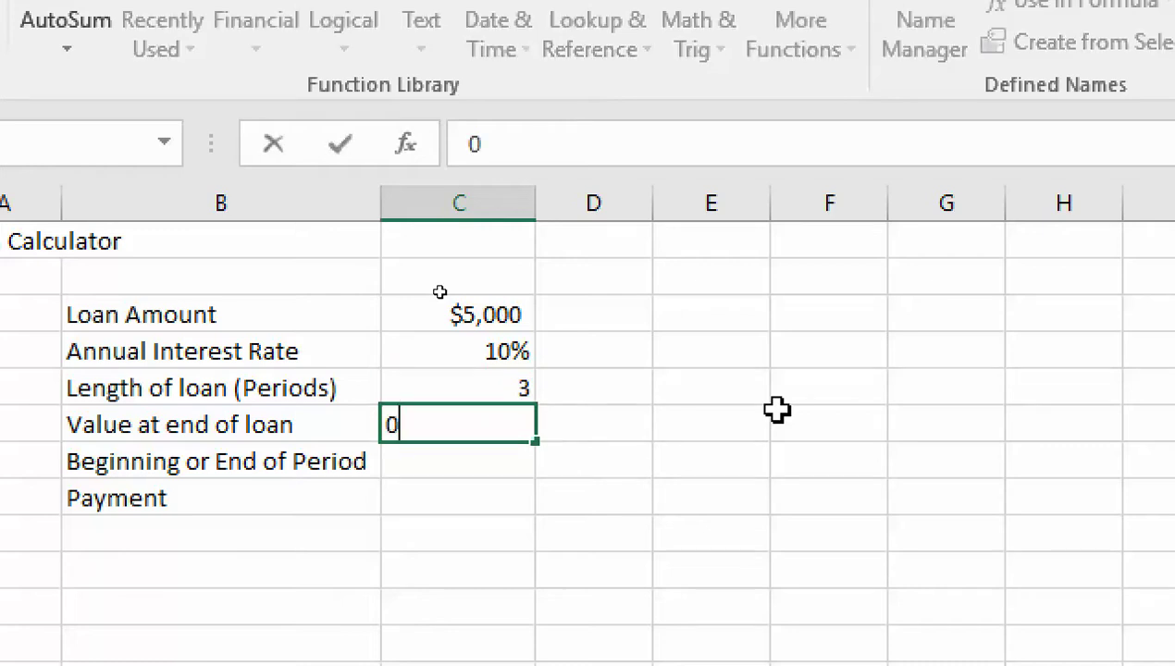
{"action": "key", "text": "Return"}
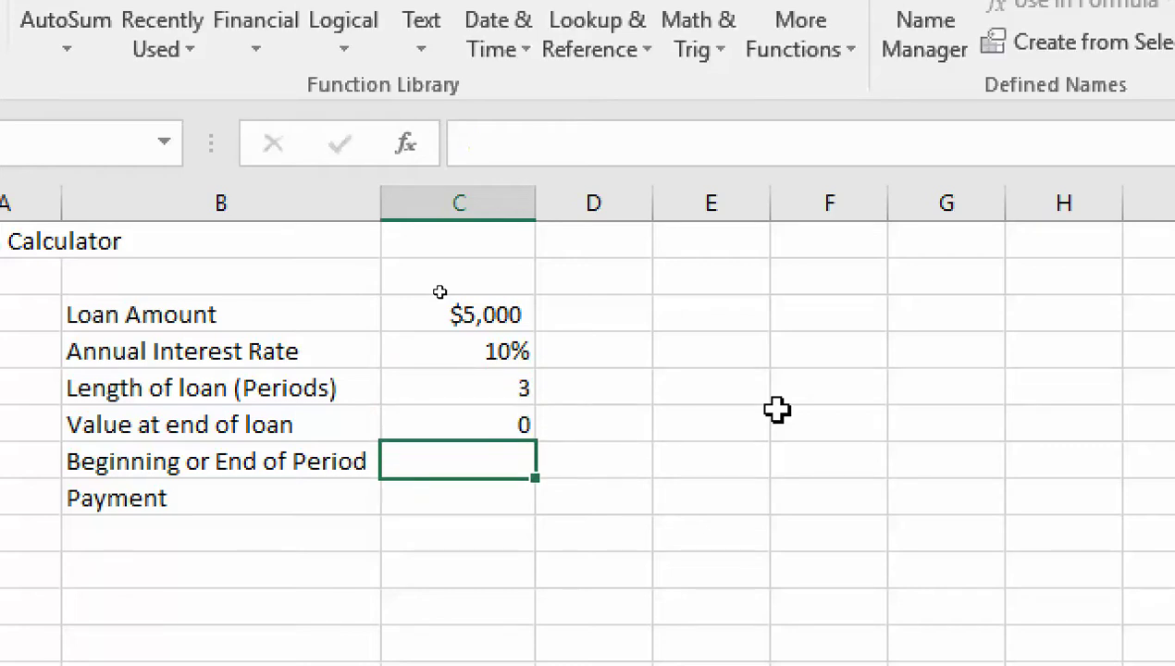
{"action": "type", "text": "1"}
{"action": "key", "text": "BackSpace"}
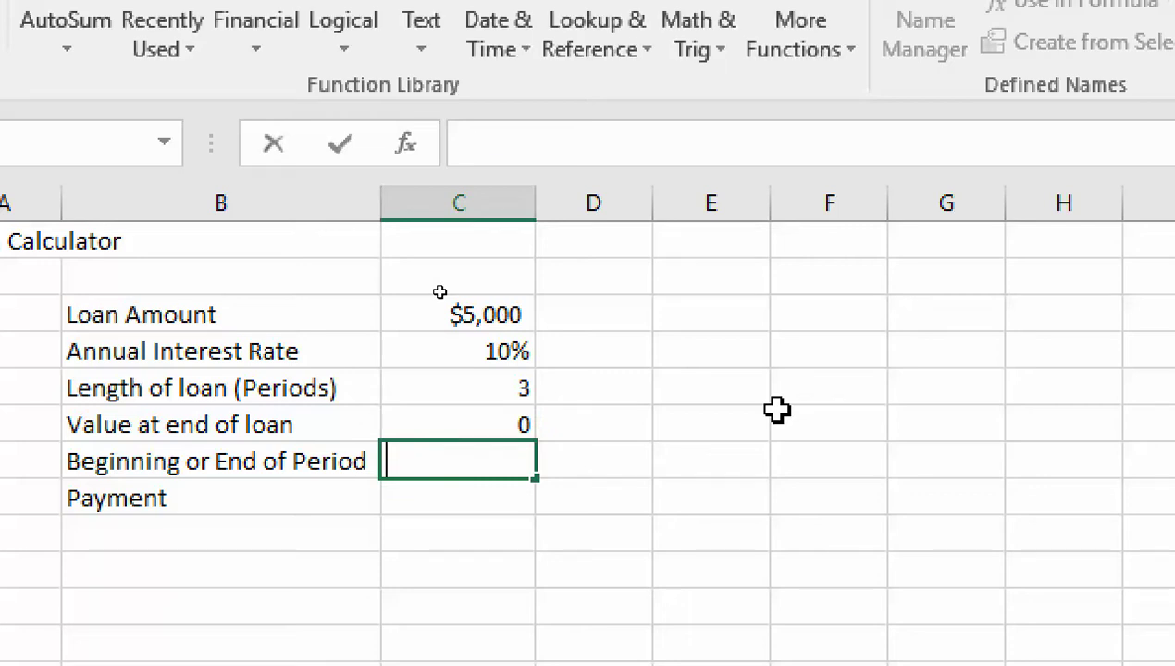
{"action": "type", "text": "1"}
{"action": "key", "text": "Return"}
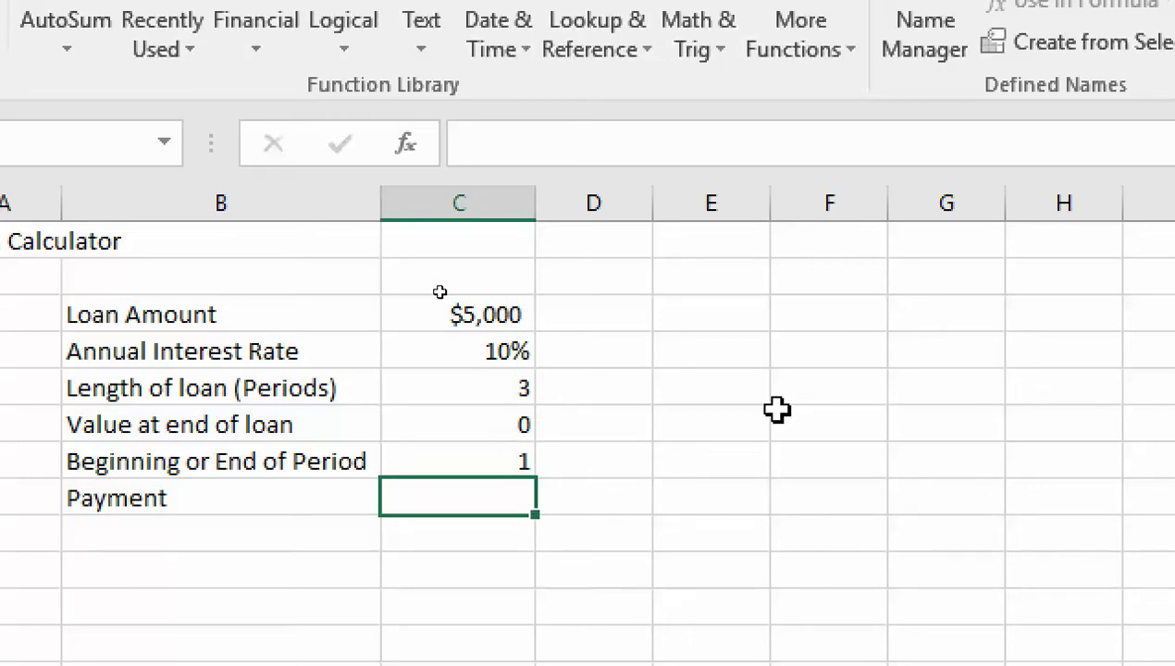
{"action": "key", "text": "Up"}
{"action": "key", "text": "F2"}
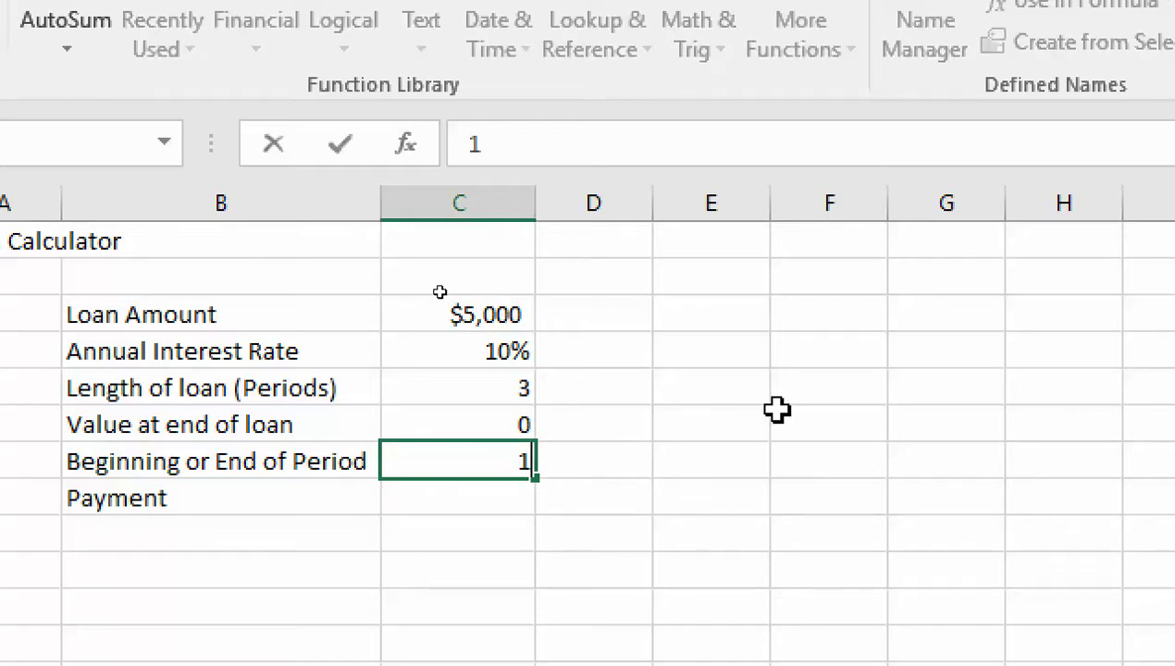
{"action": "key", "text": "Return"}
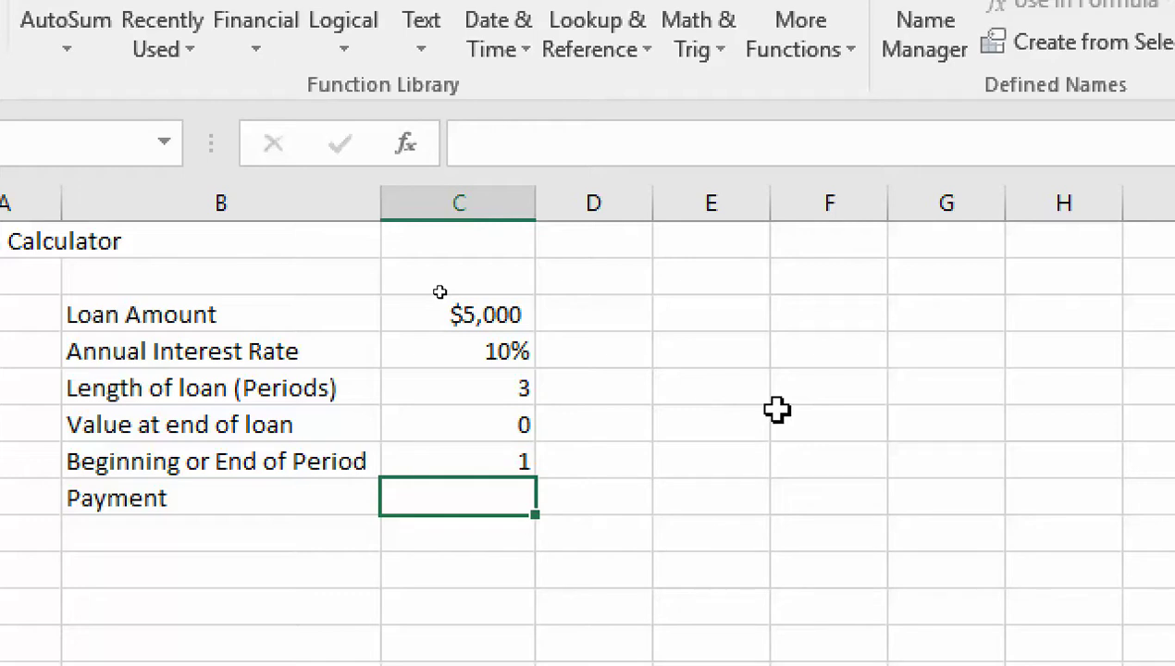
Start a =PMT( formula in the Payment cell and move the argument hint aside
{"action": "type", "text": "="}
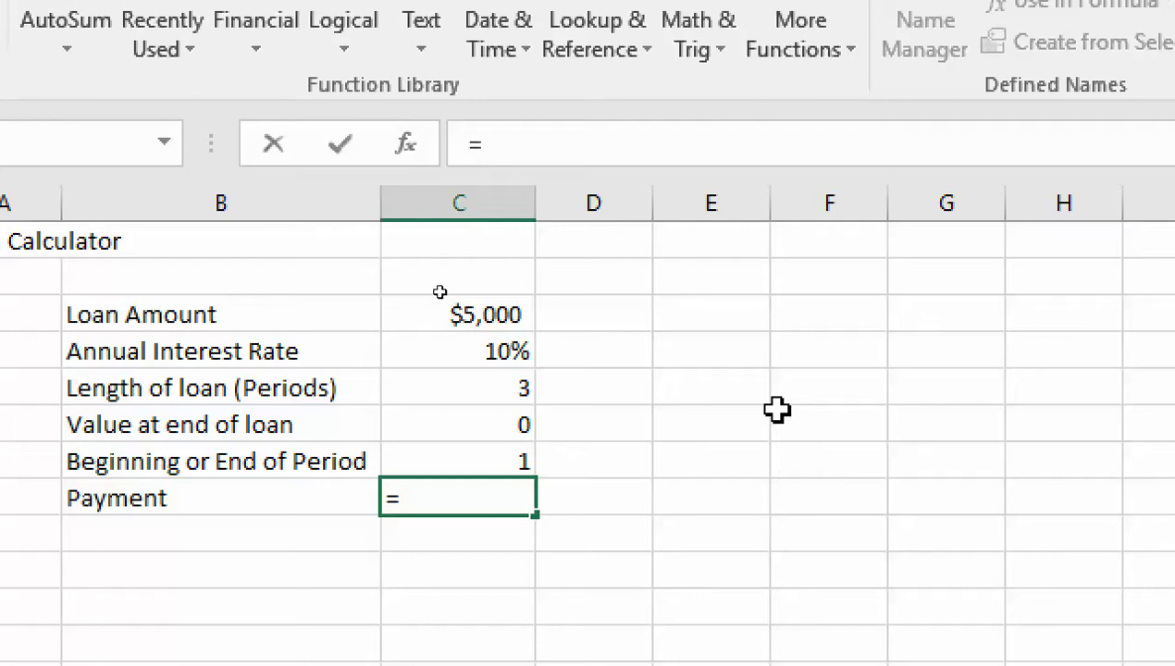
{"action": "type", "text": "pmt"}
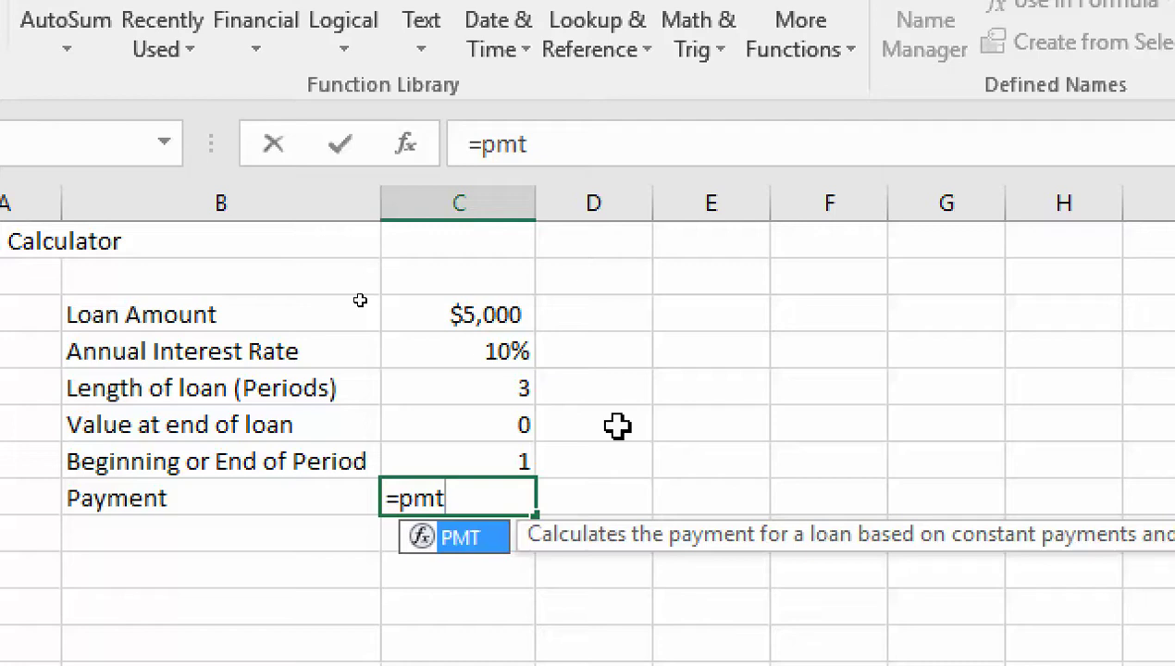
{"action": "type", "text": "("}
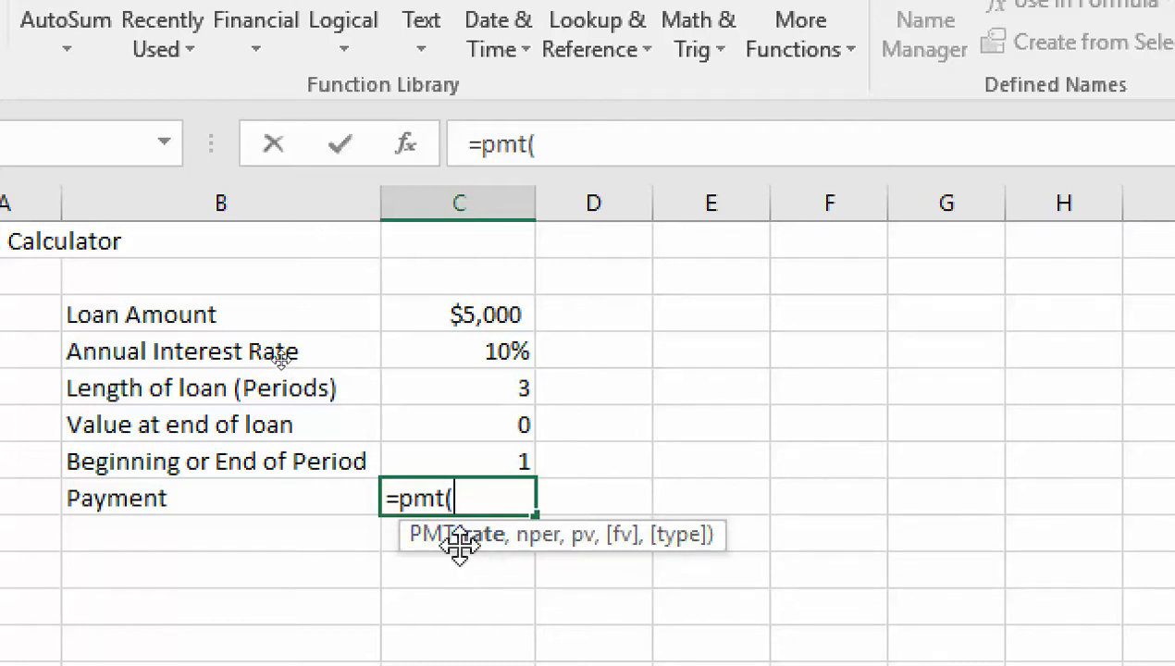
{"action": "left_click_drag", "start_coordinate": [460, 545], "coordinate": [632, 443]}
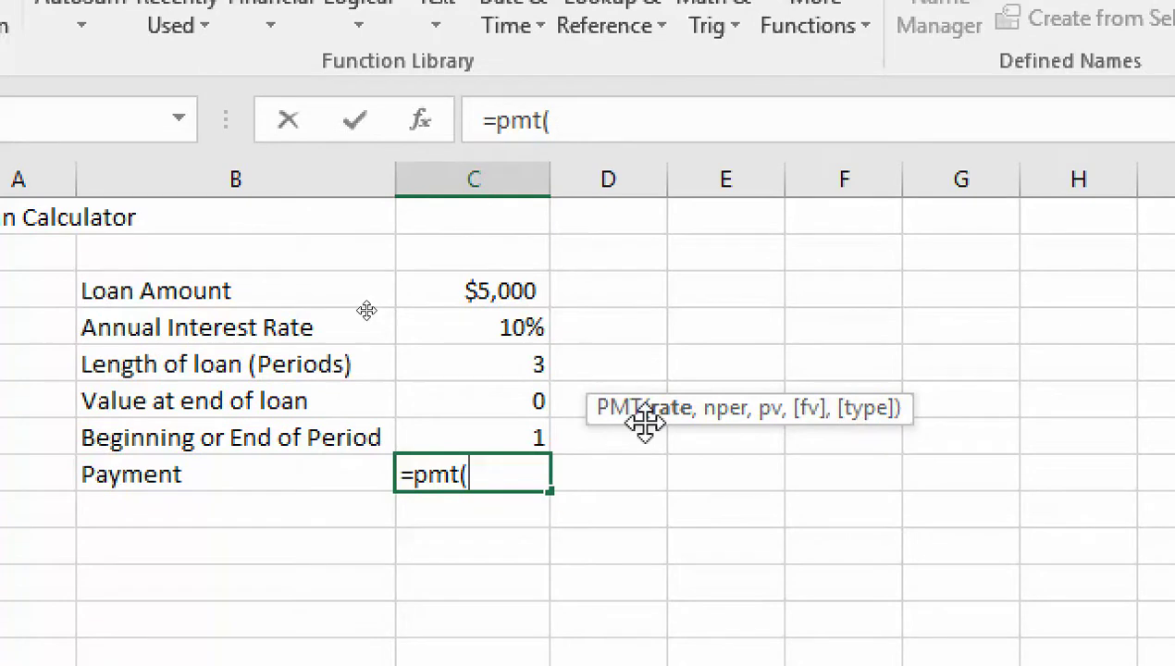
{"action": "mouse_move", "coordinate": [644, 421]}
{"action": "left_mouse_down"}
{"action": "mouse_move", "coordinate": [675, 420]}
{"action": "mouse_move", "coordinate": [650, 359]}
{"action": "mouse_move", "coordinate": [654, 497]}
{"action": "mouse_move", "coordinate": [632, 440]}
{"action": "left_mouse_up"}
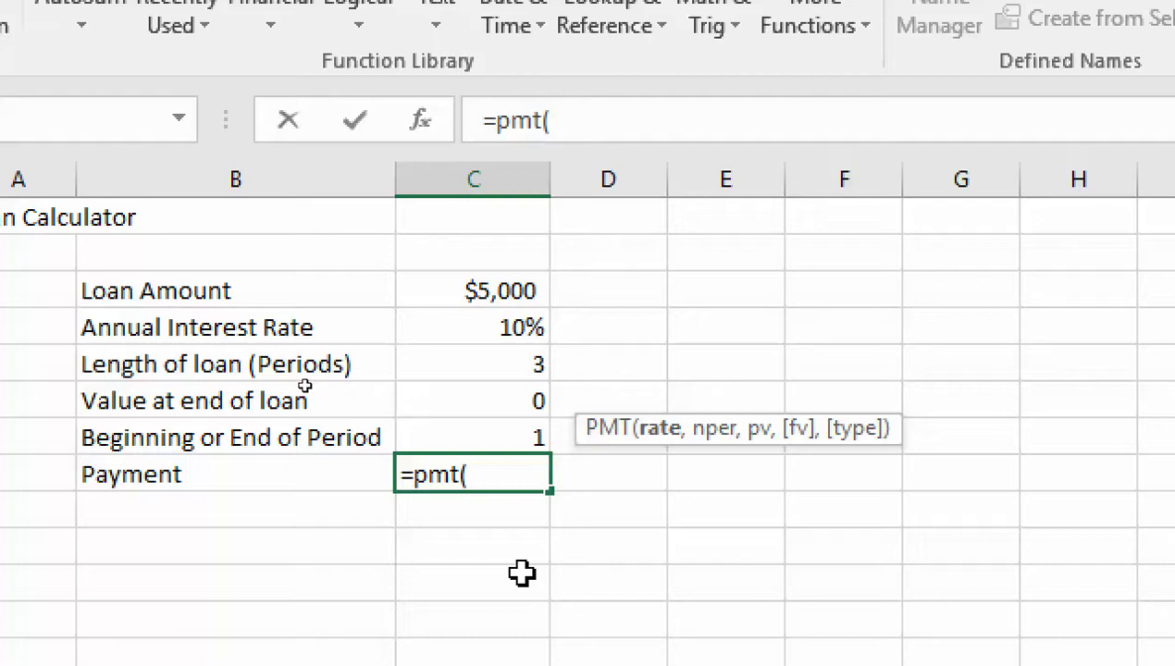
Complete =PMT(C4,C5,C3,C6,C7) from the input cells, returning ($1,827.79)
{"action": "left_click", "coordinate": [487, 324]}
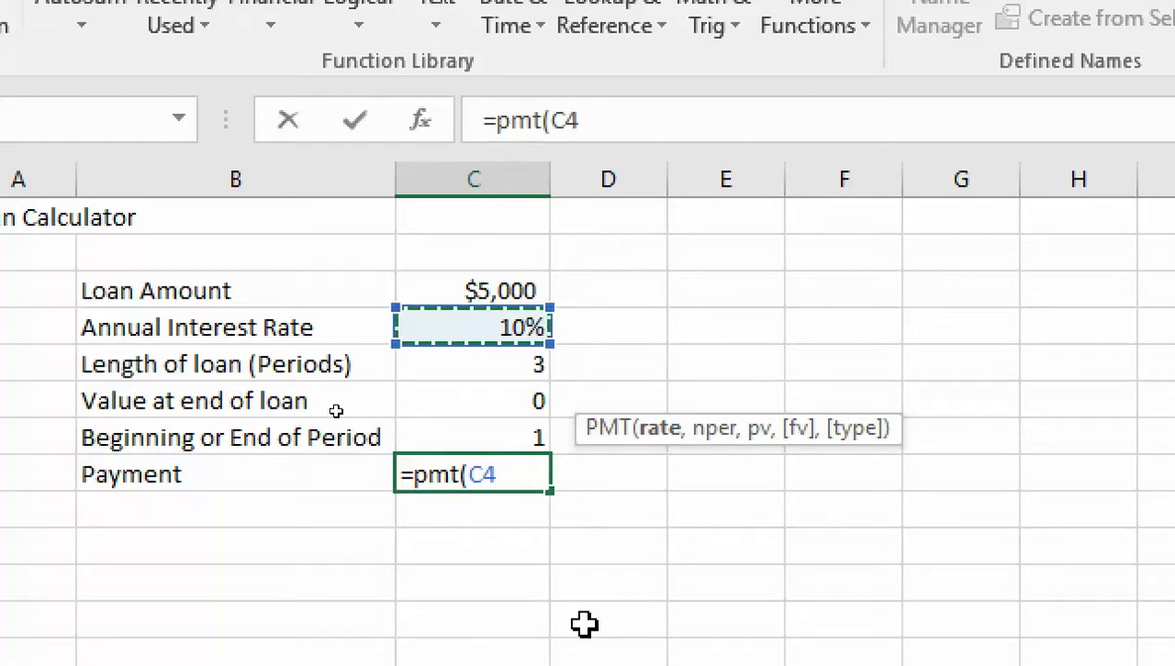
{"action": "type", "text": ","}
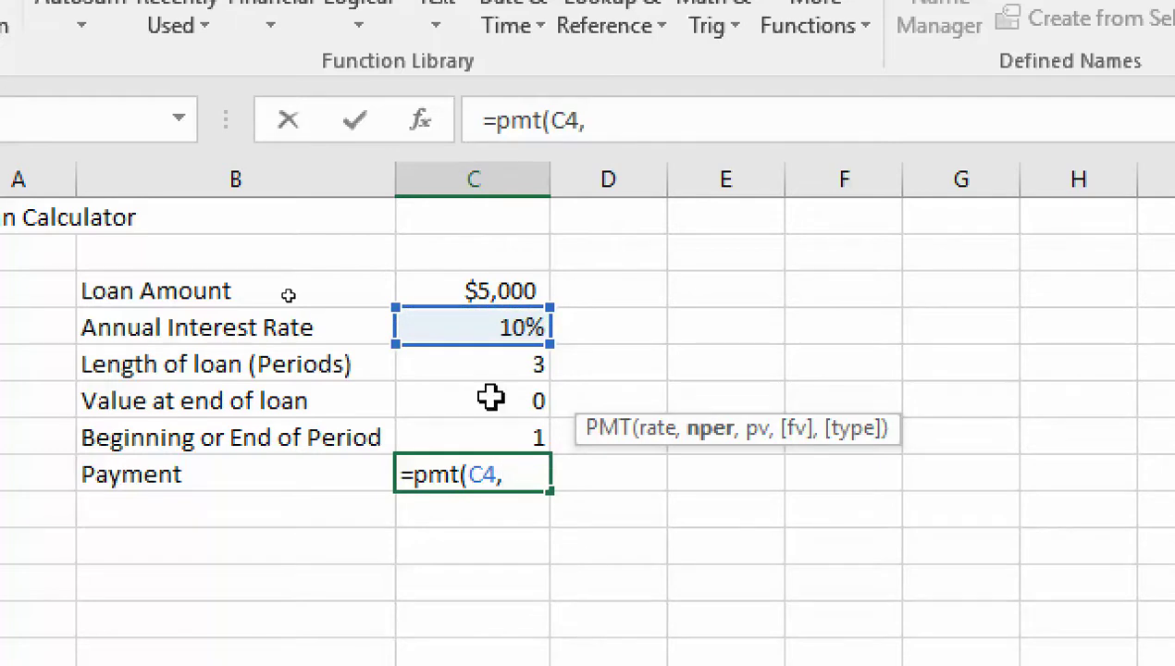
{"action": "left_click", "coordinate": [480, 365]}
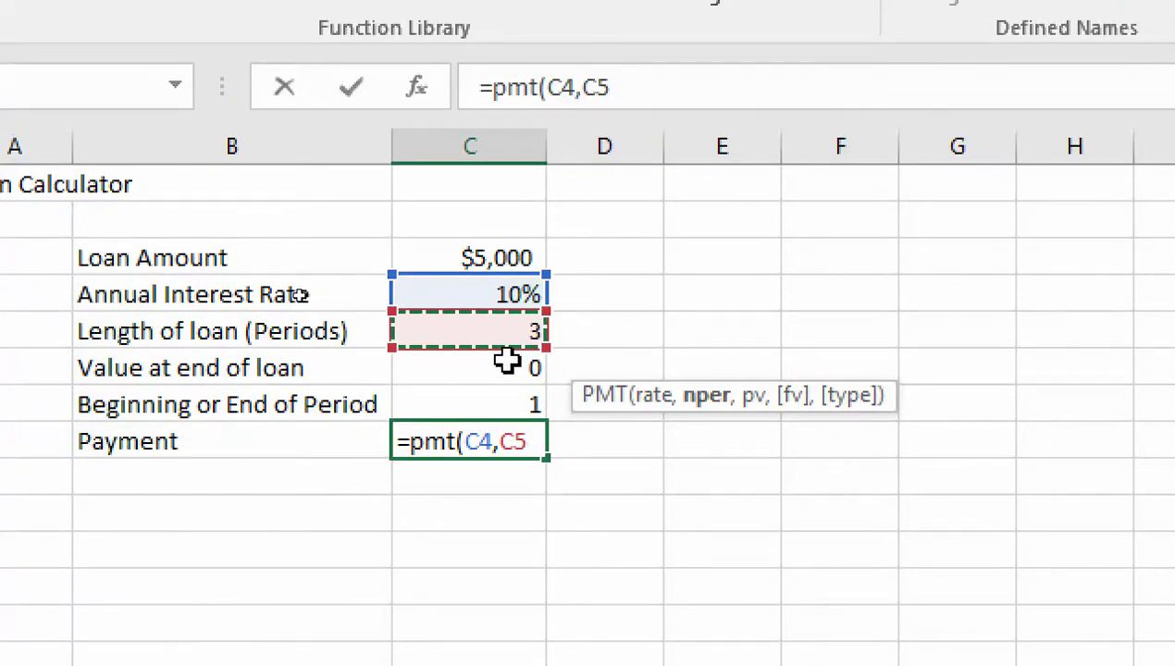
{"action": "type", "text": ","}
{"action": "left_click", "coordinate": [500, 257]}
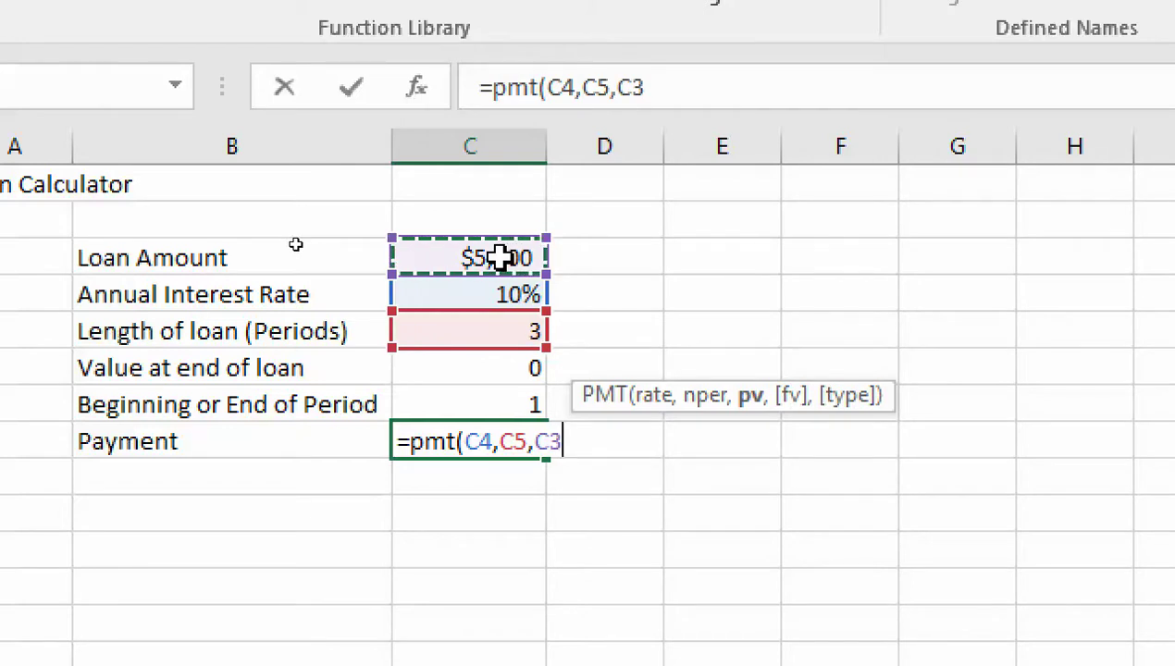
{"action": "type", "text": ","}
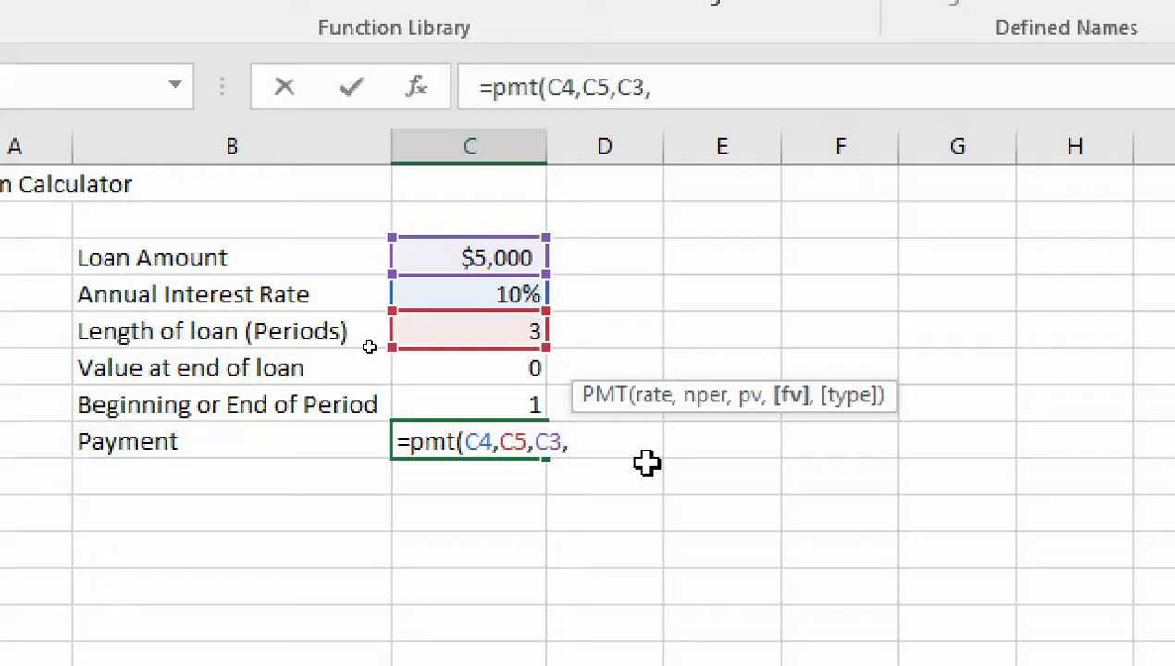
{"action": "left_click", "coordinate": [490, 368]}
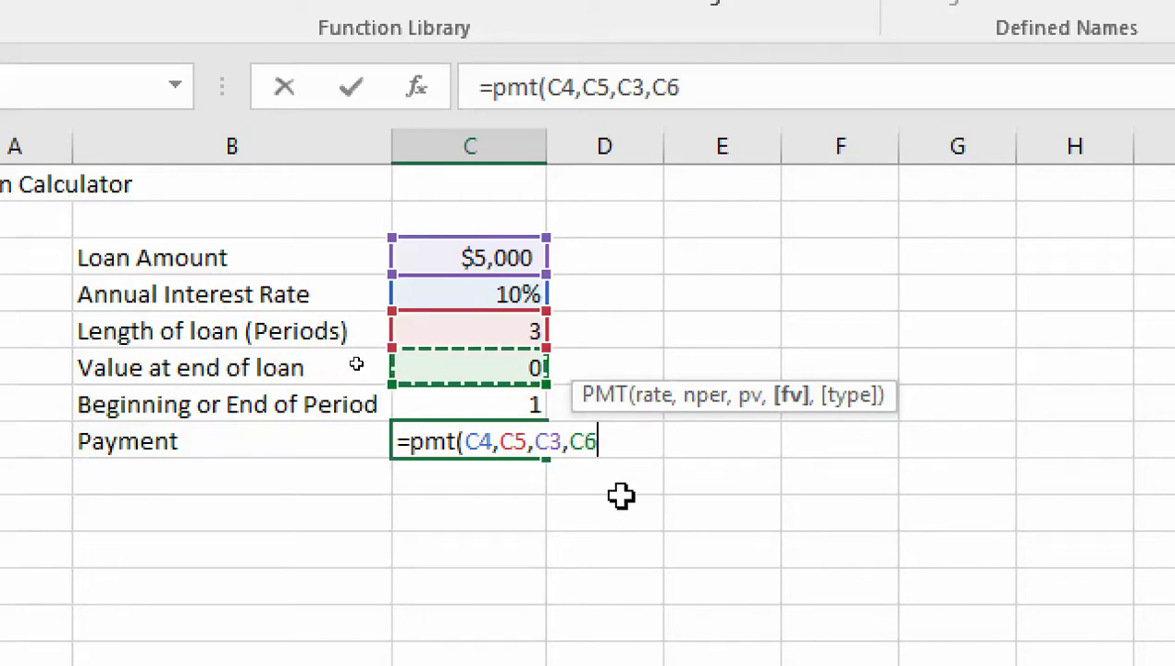
{"action": "type", "text": ","}
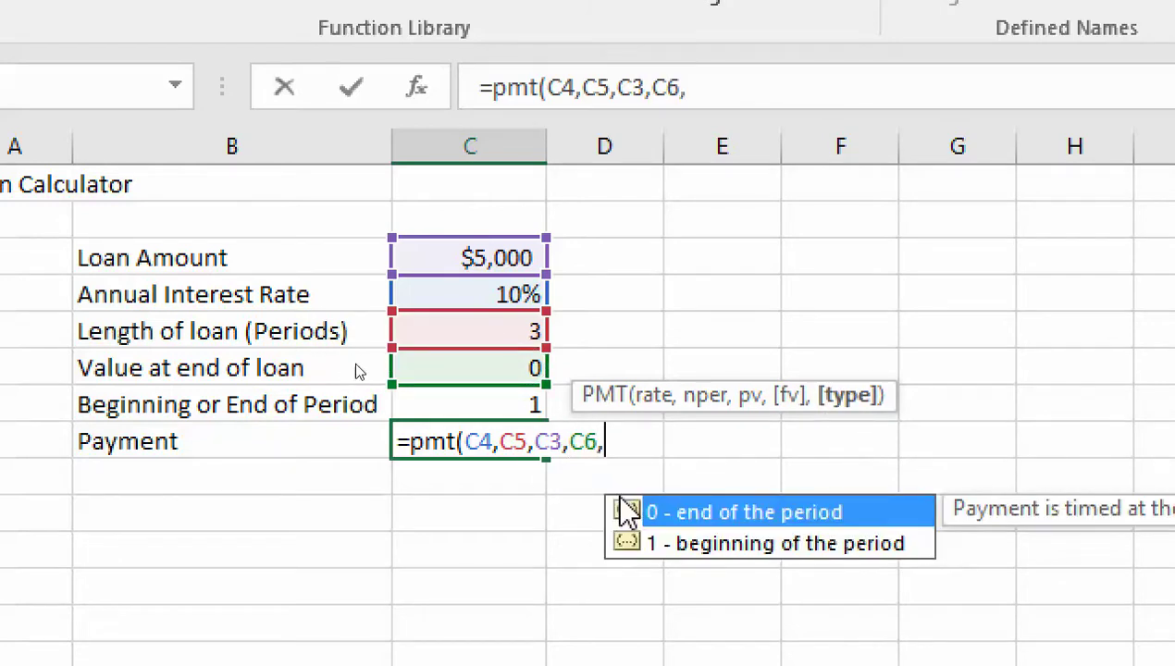
{"action": "left_click", "coordinate": [496, 399]}
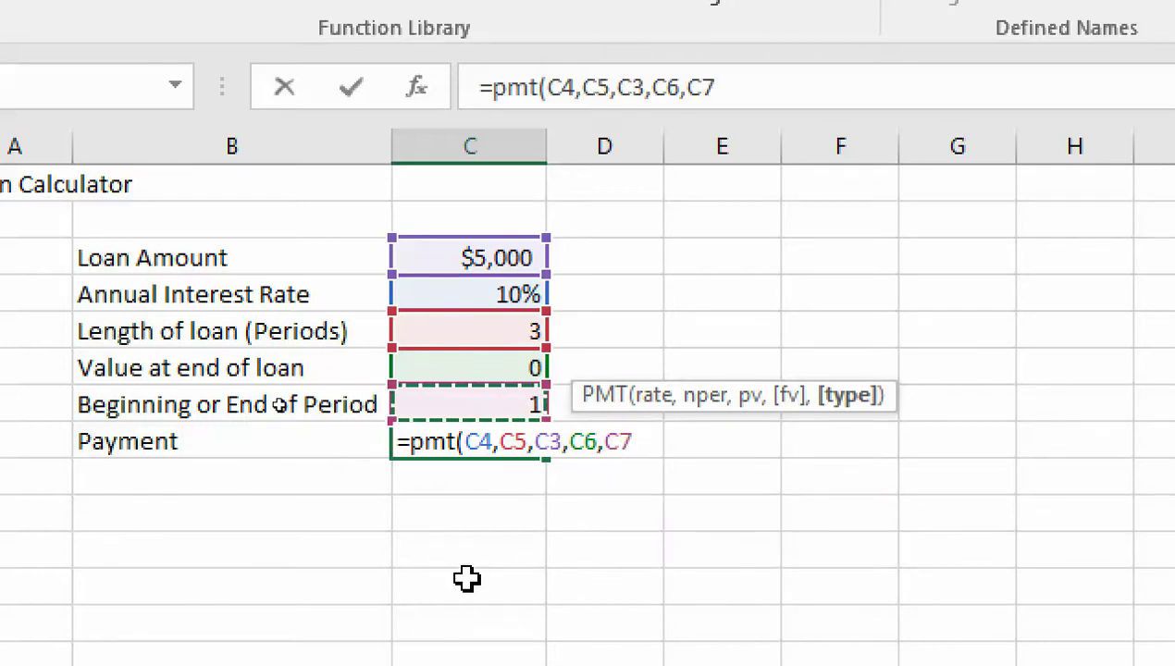
{"action": "type", "text": ")"}
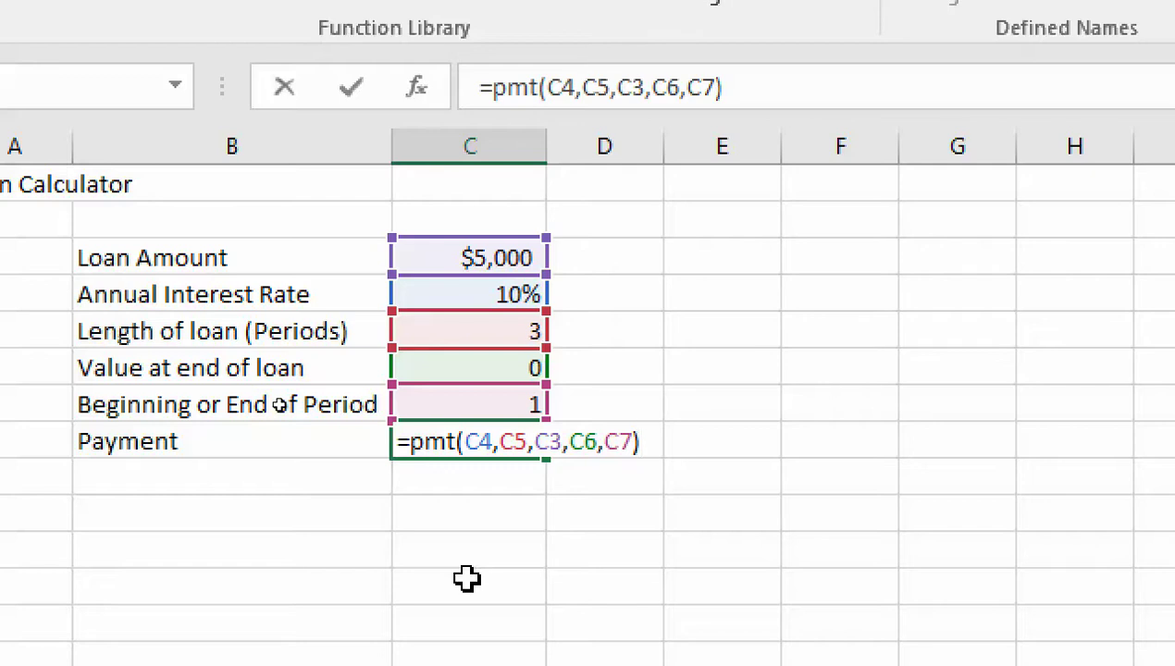
{"action": "key", "text": "Return"}
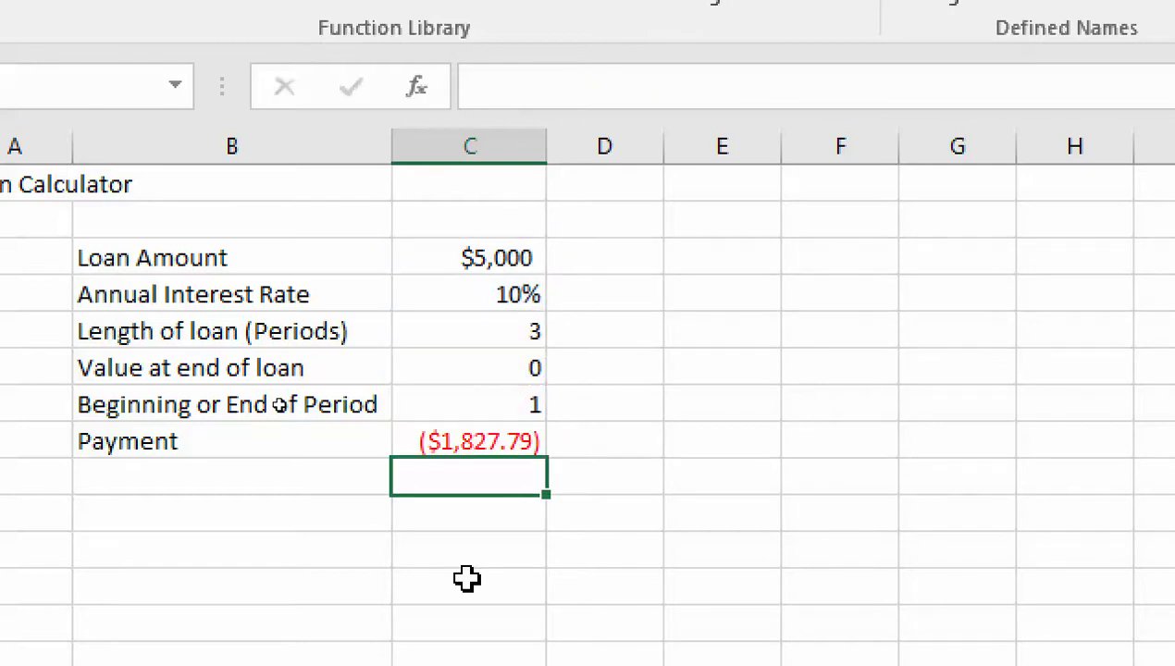
Change the formula to =PMT(C4/12,C5*12,C3,C6,C7), giving a ($160.00) payment
{"action": "key", "text": "Up"}
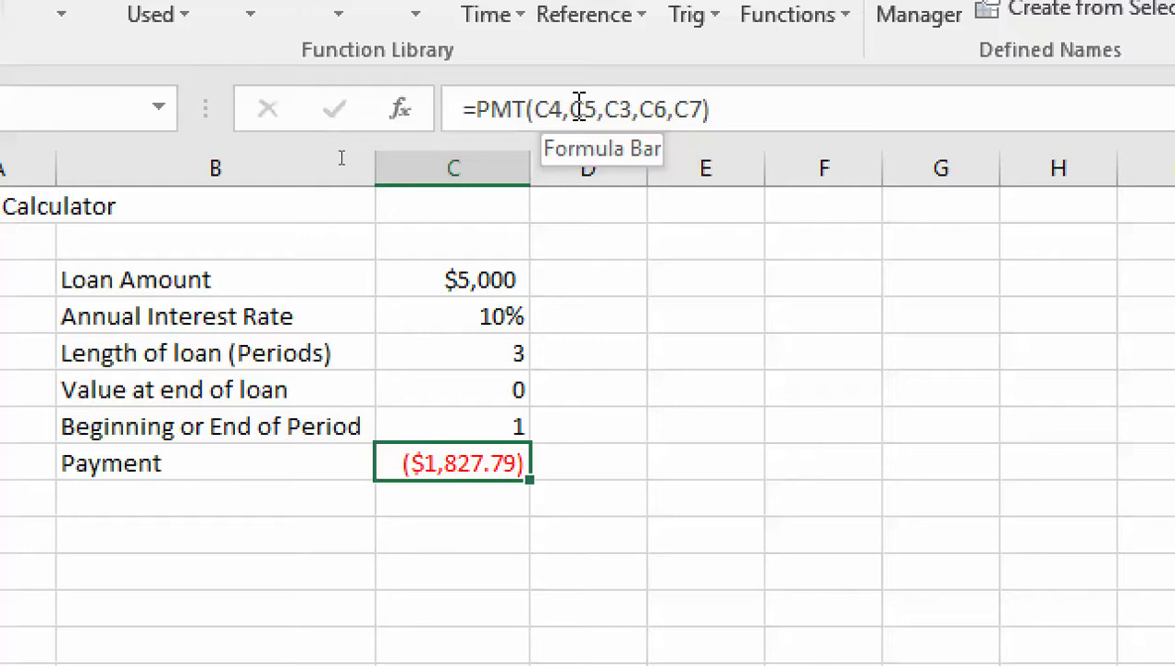
{"action": "left_click", "coordinate": [559, 107]}
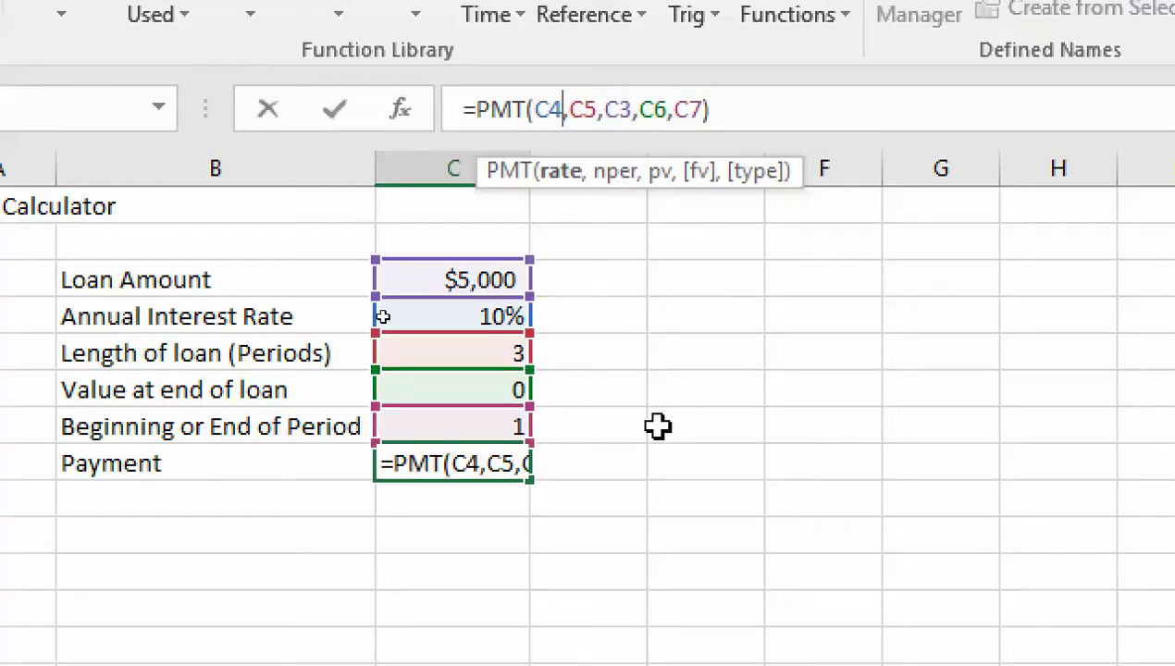
{"action": "type", "text": "/"}
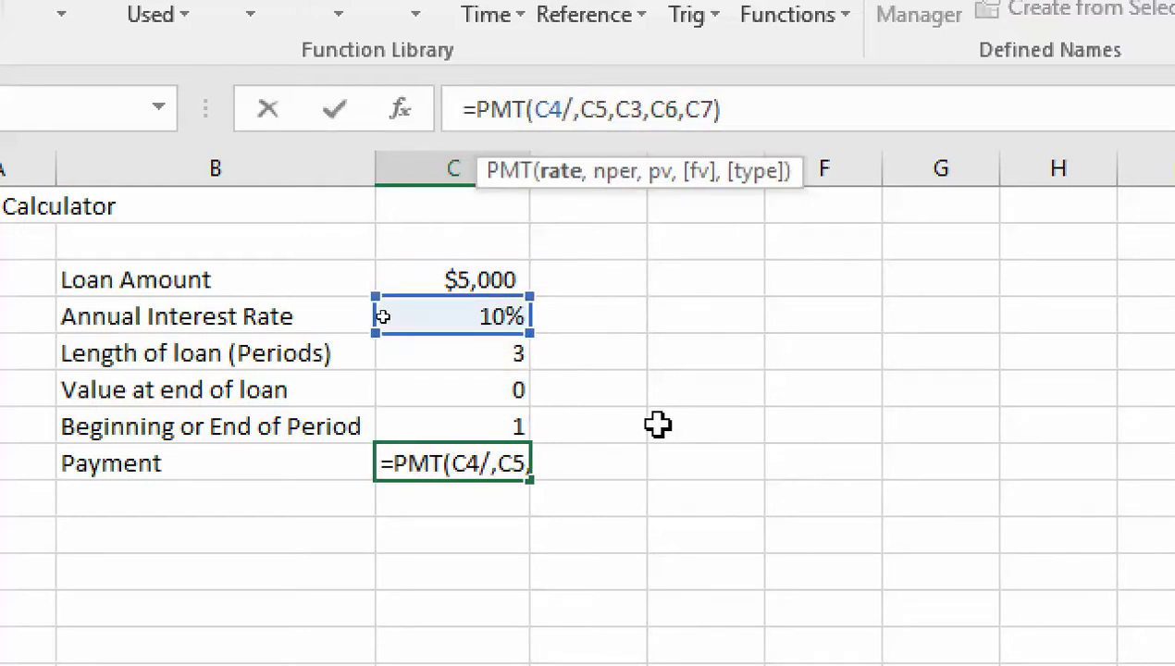
{"action": "type", "text": "12"}
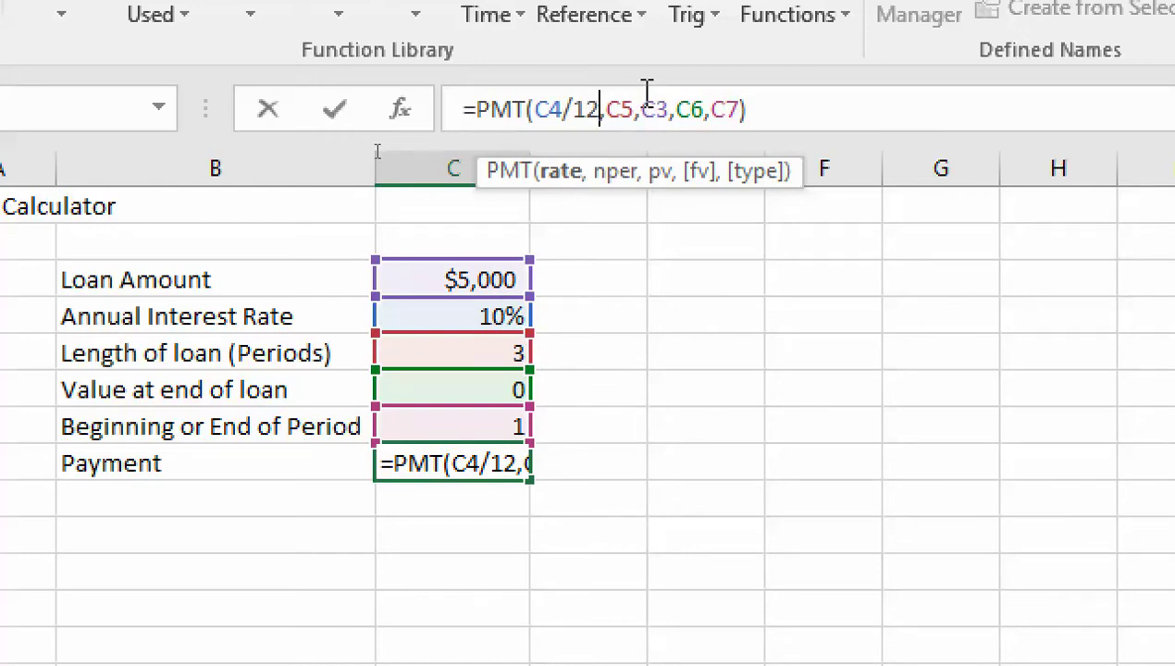
{"action": "left_click", "coordinate": [633, 109]}
{"action": "type", "text": "*12"}
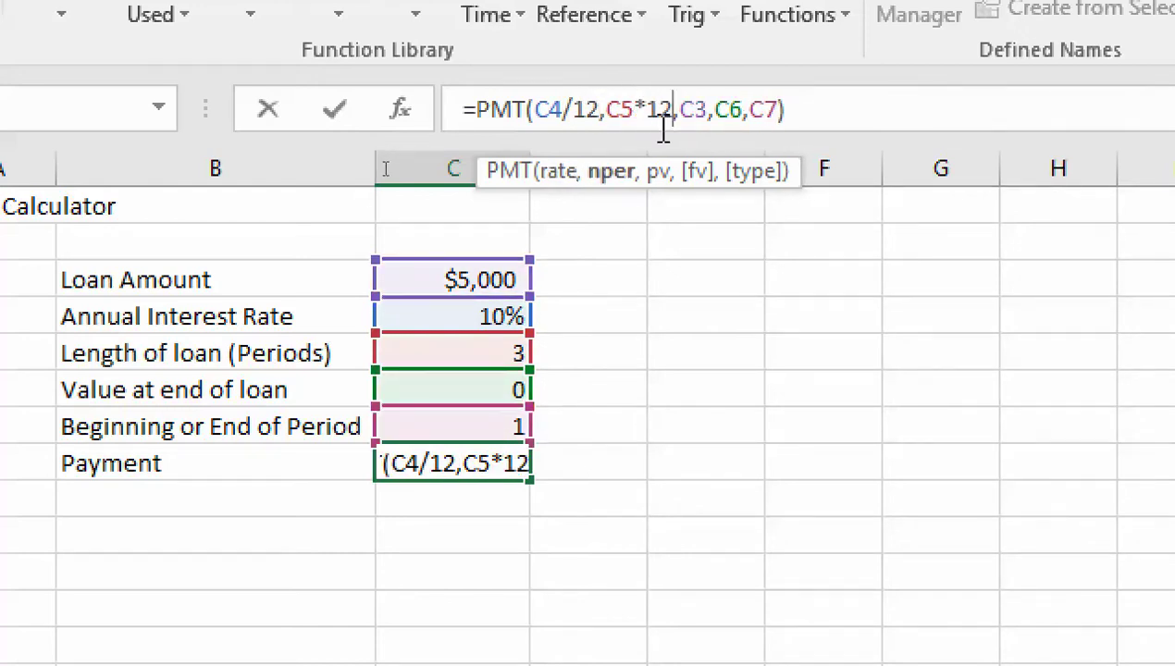
{"action": "key", "text": "Return"}
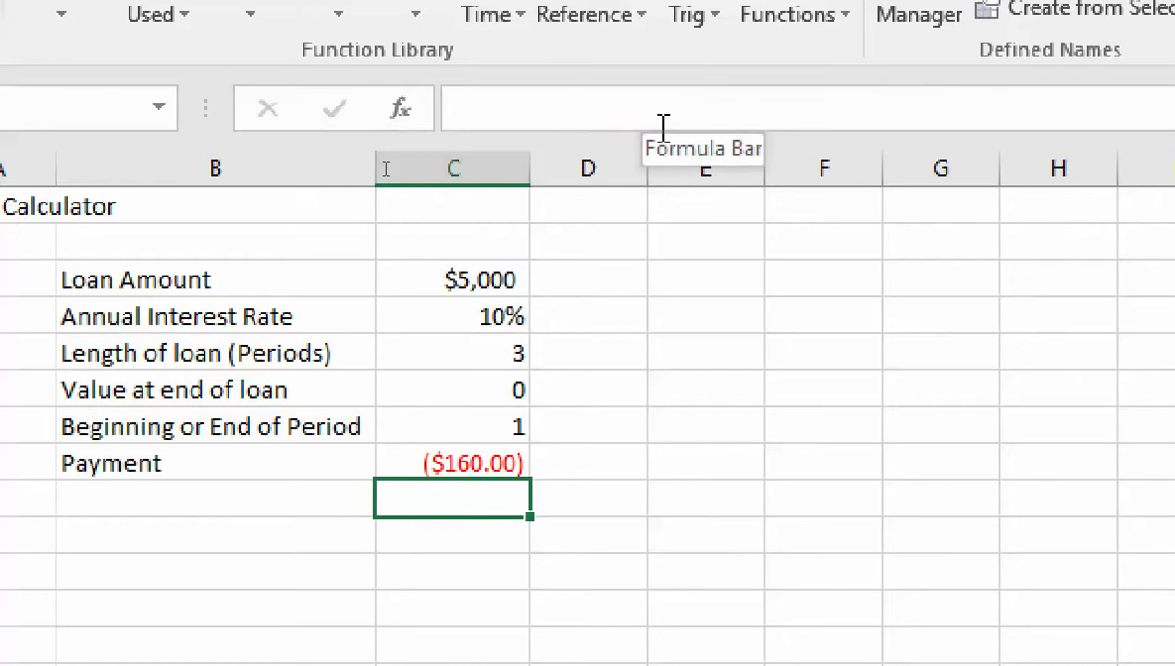
{"action": "key", "text": "Up"}
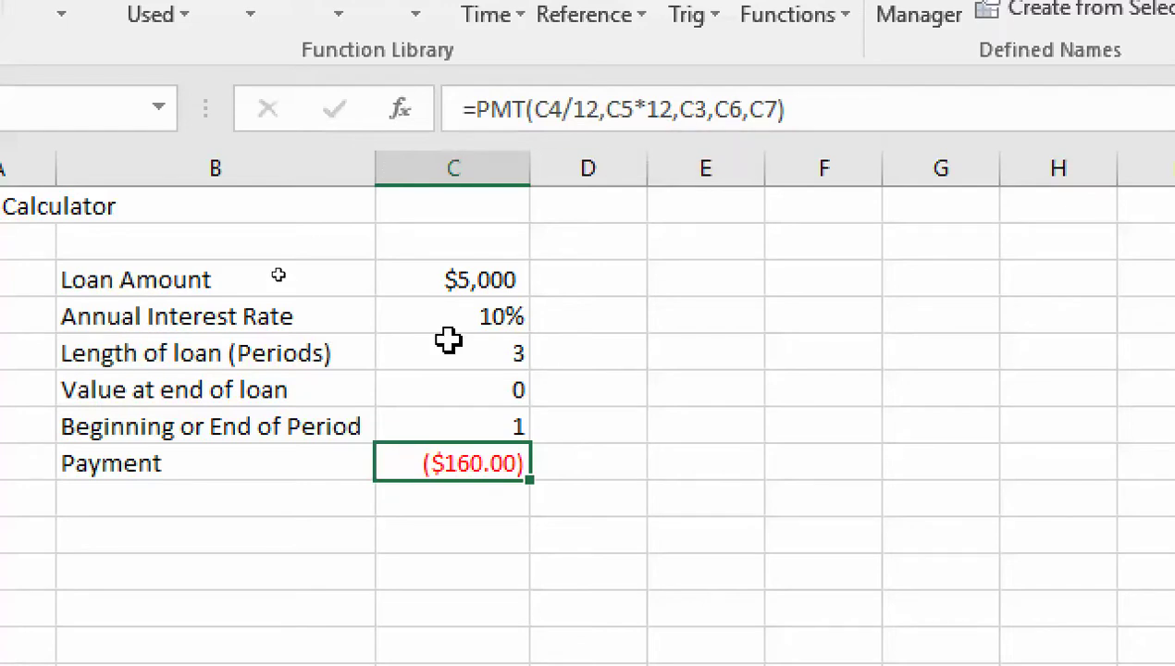
{"action": "left_click", "coordinate": [477, 277]}
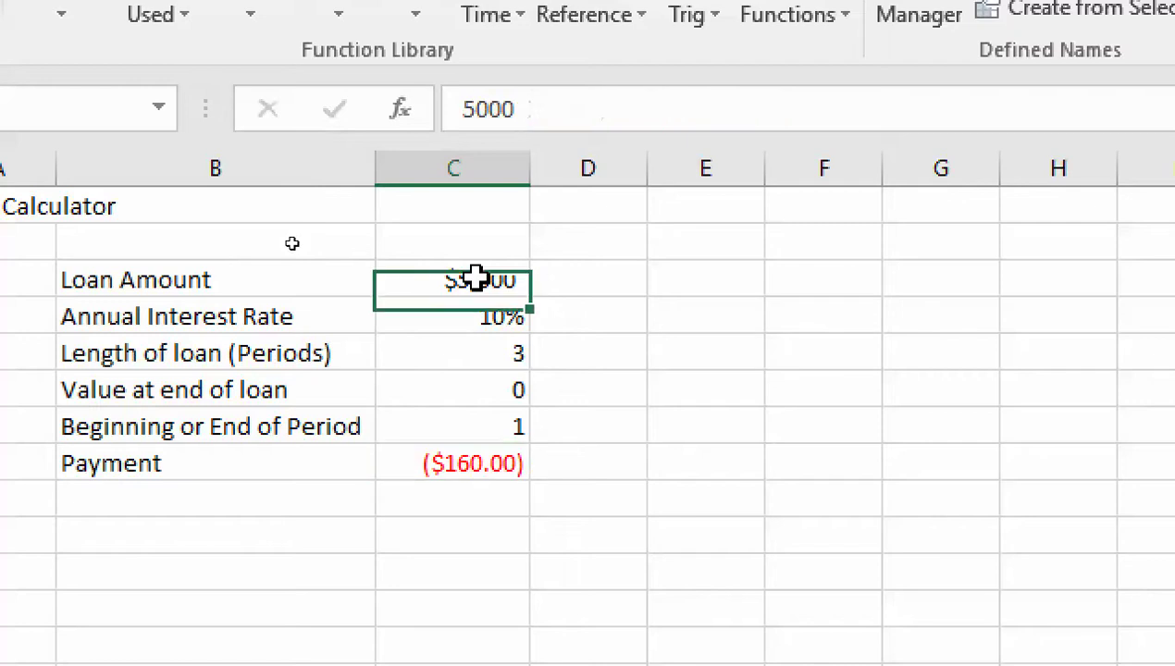
{"action": "left_click", "coordinate": [463, 108]}
{"action": "type", "text": "-"}
{"action": "left_click", "coordinate": [348, 124]}
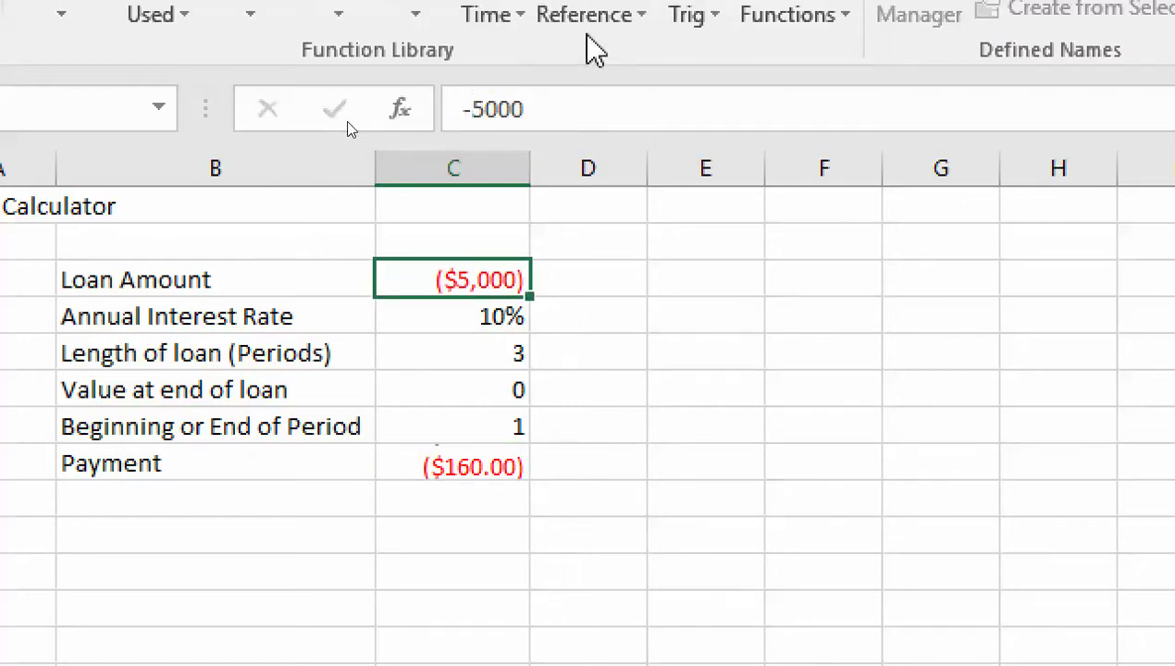
{"action": "key", "text": "Down"}
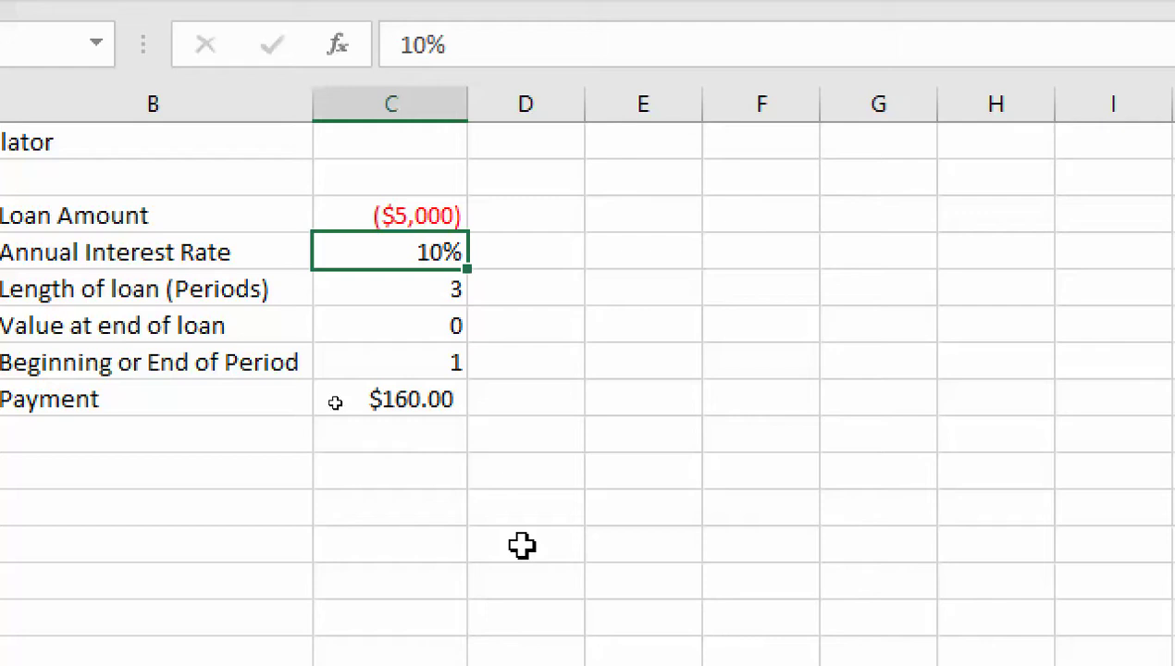
{"action": "left_click", "coordinate": [380, 217]}
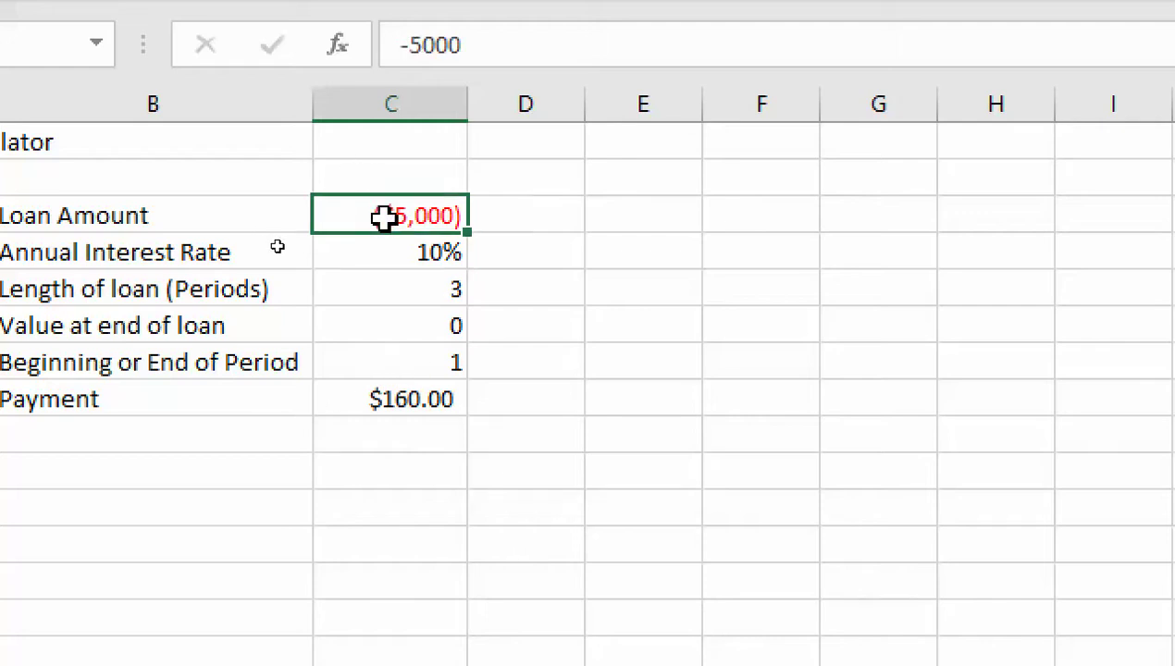
{"action": "left_click", "coordinate": [414, 30]}
{"action": "left_click", "coordinate": [409, 41]}
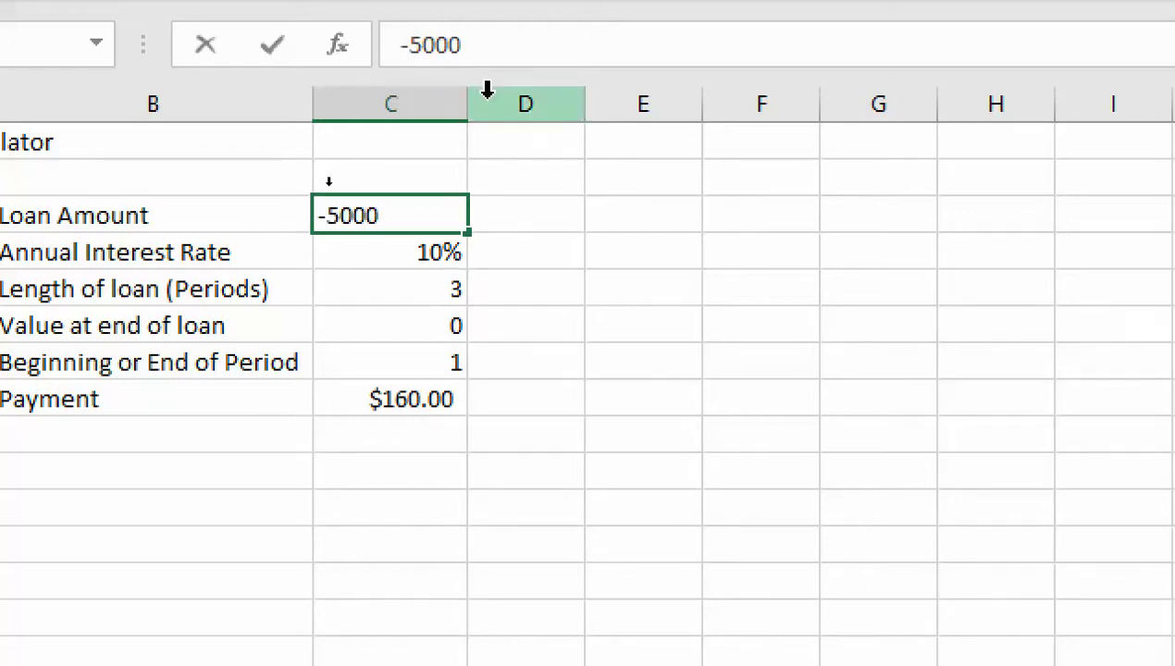
{"action": "key", "text": "BackSpace"}
{"action": "key", "text": "Return"}
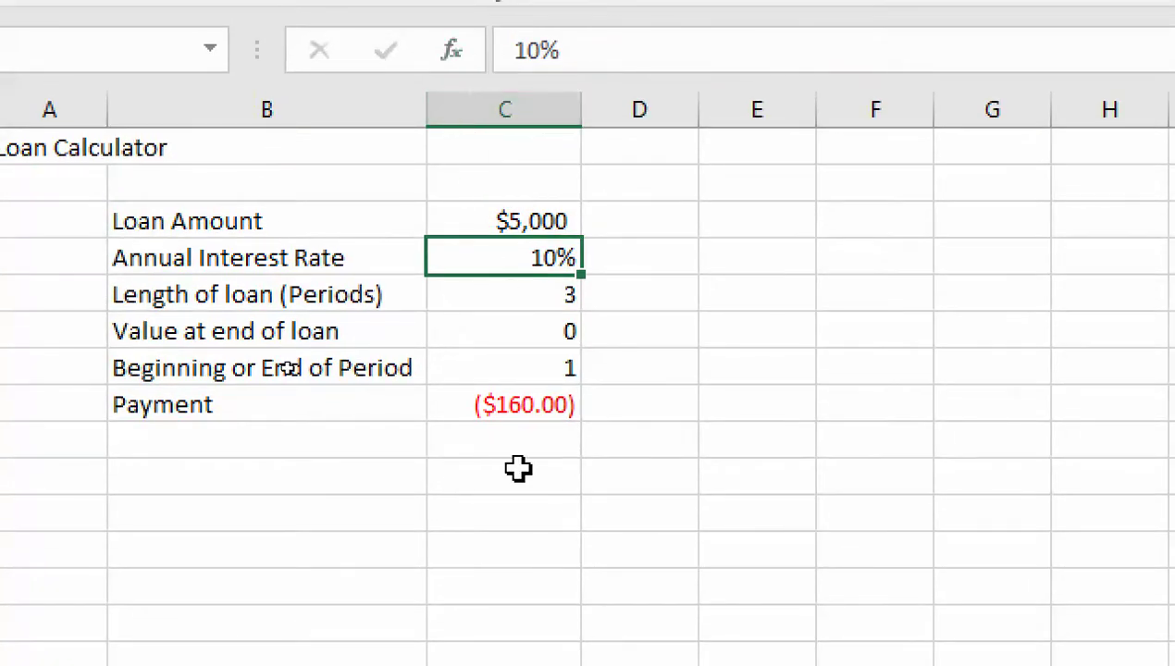
Open the Payment formula and highlight each argument: C4/12, C5*12, C3, C6, C7
{"action": "left_click", "coordinate": [532, 396]}
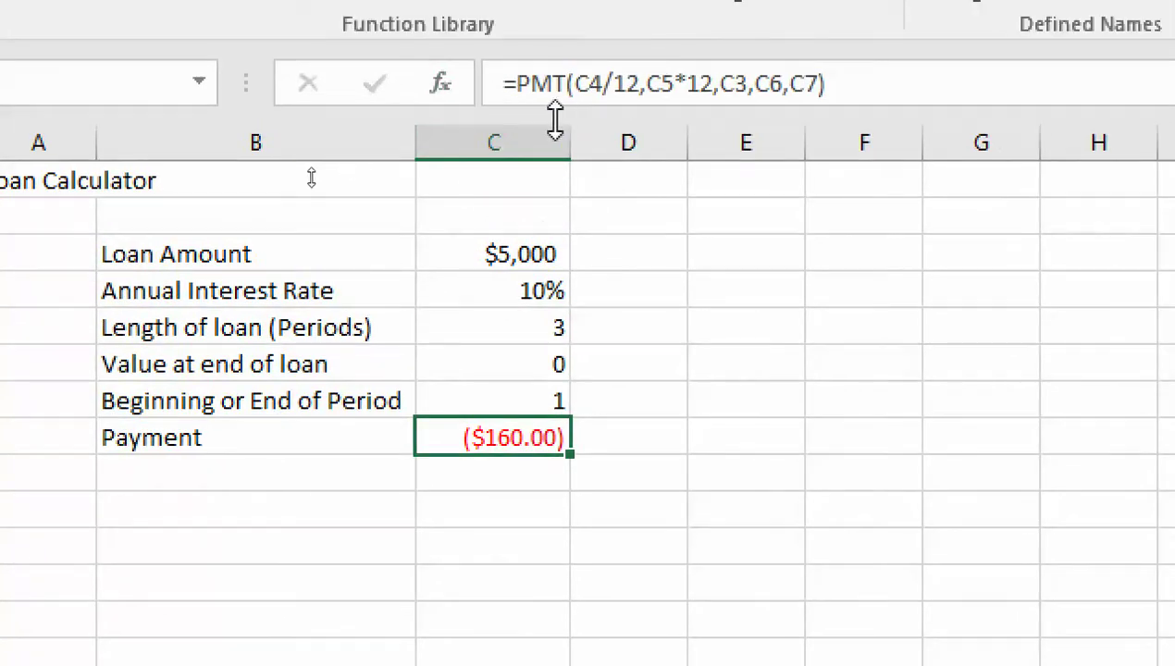
{"action": "left_click", "coordinate": [588, 85]}
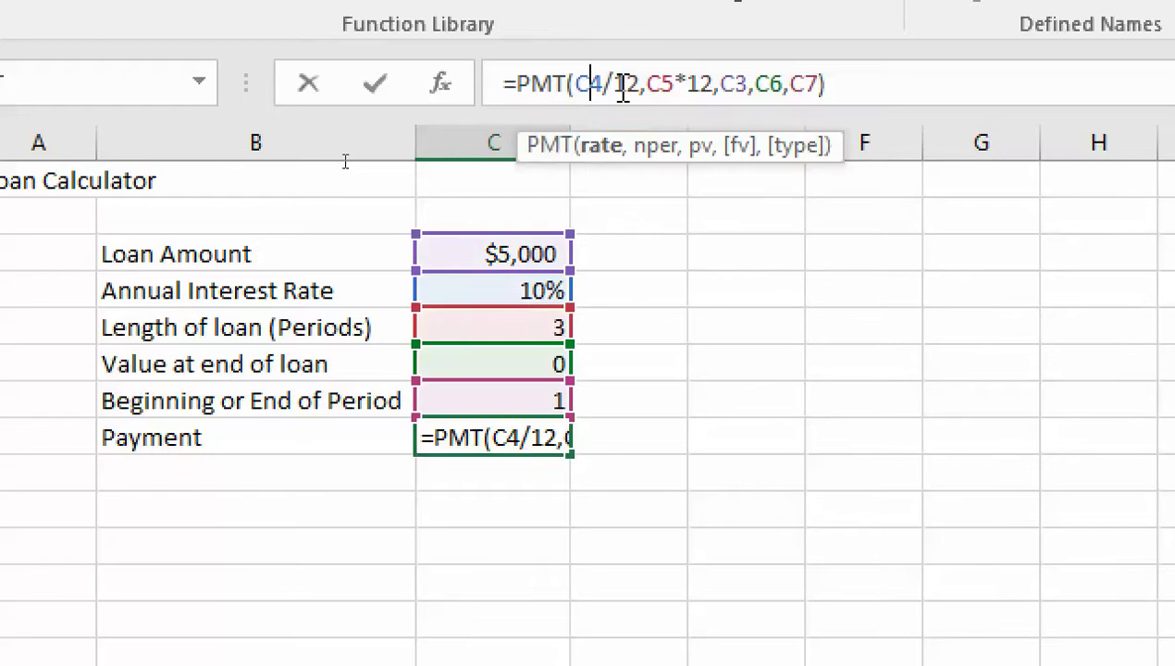
{"action": "left_click", "coordinate": [609, 148]}
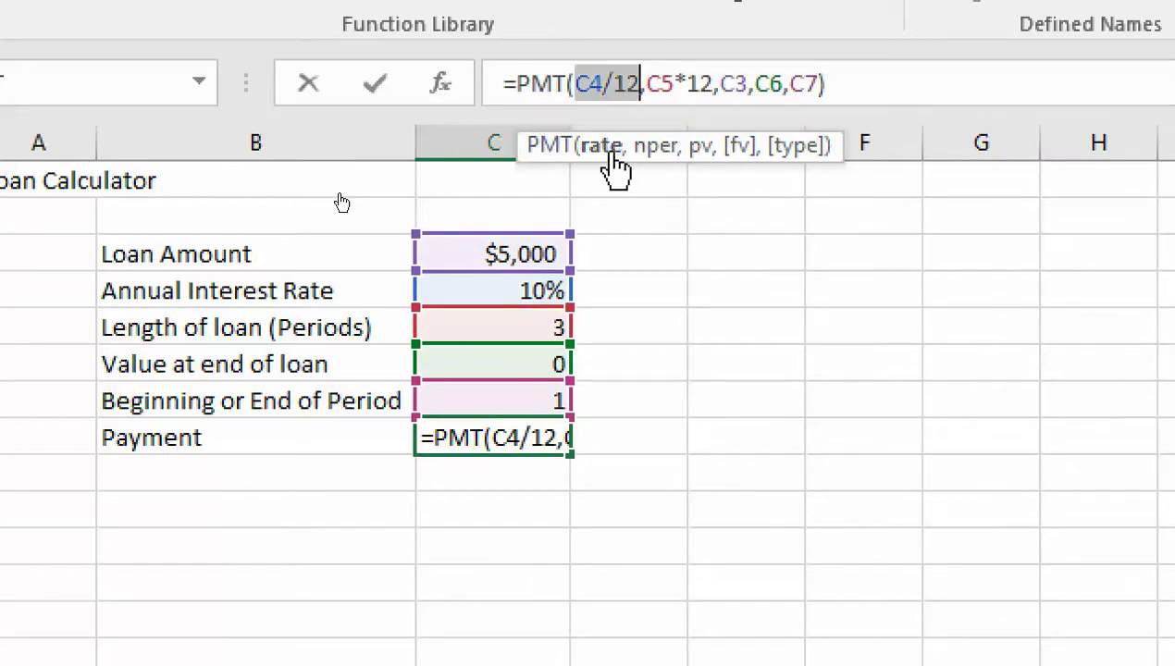
{"action": "left_click", "coordinate": [659, 148]}
{"action": "left_click", "coordinate": [703, 150]}
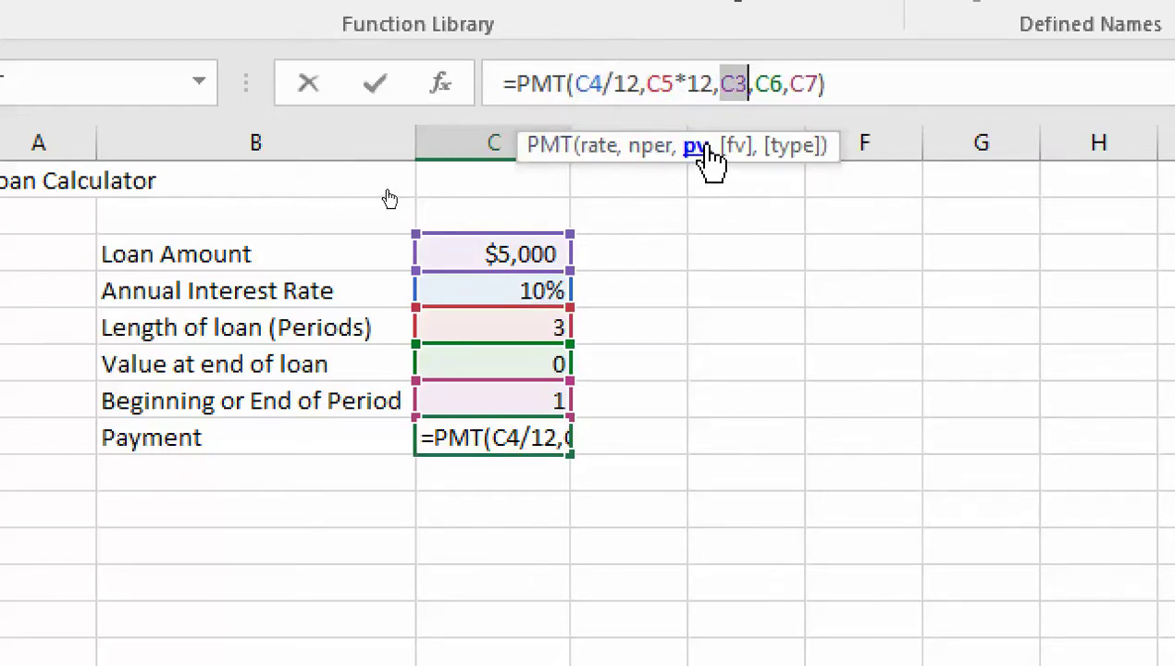
{"action": "left_click", "coordinate": [738, 149]}
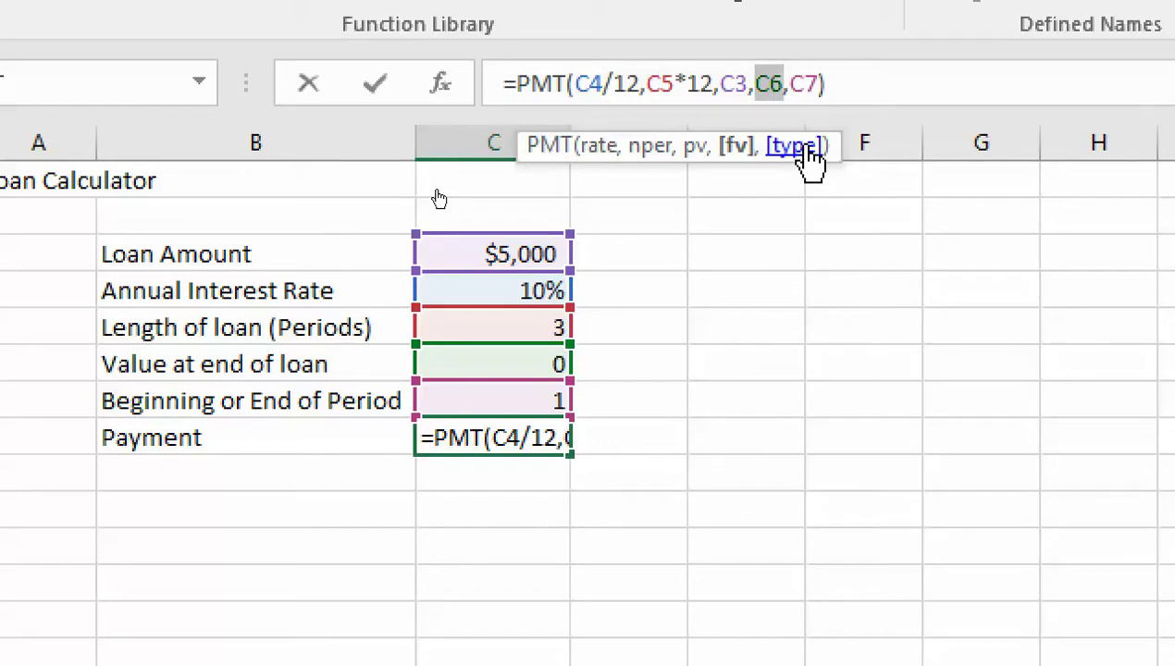
{"action": "left_click", "coordinate": [810, 159]}
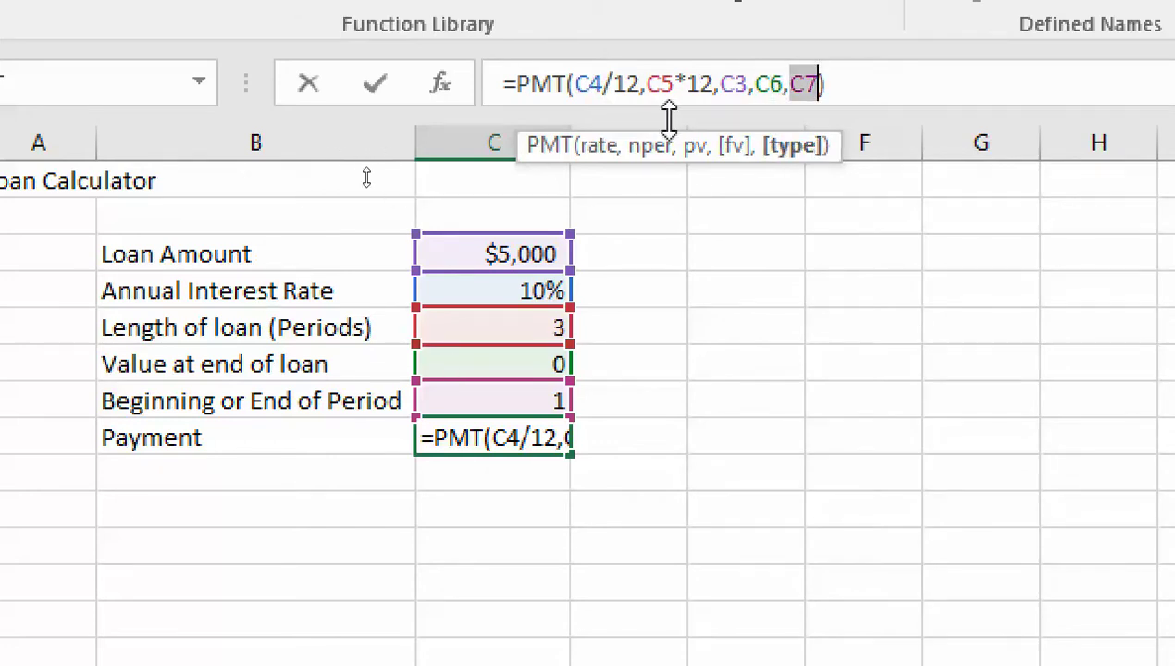
Step through the rate, nper, pv, fv and type arguments twice more
{"action": "left_click", "coordinate": [601, 148]}
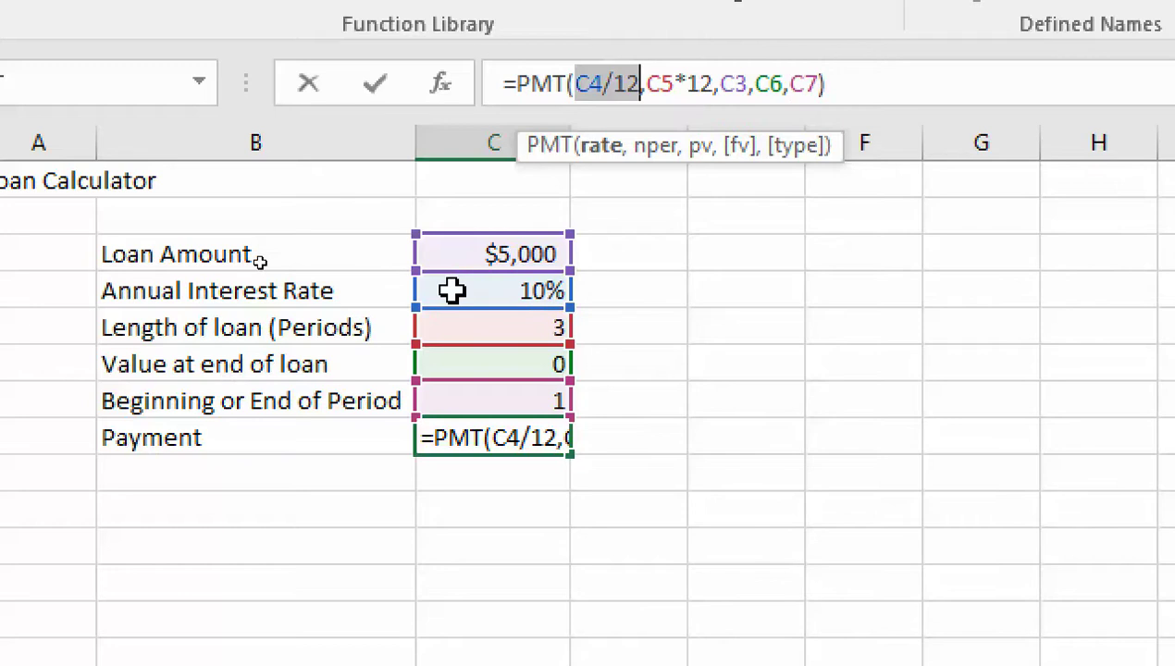
{"action": "left_click", "coordinate": [653, 148]}
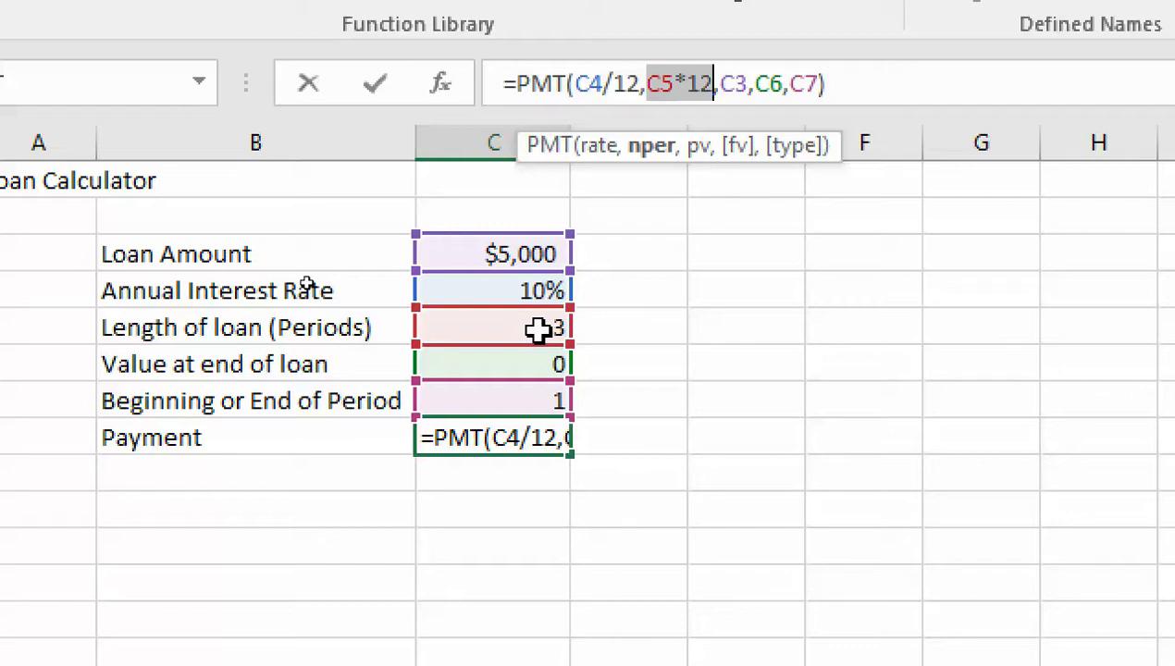
{"action": "left_click", "coordinate": [695, 150]}
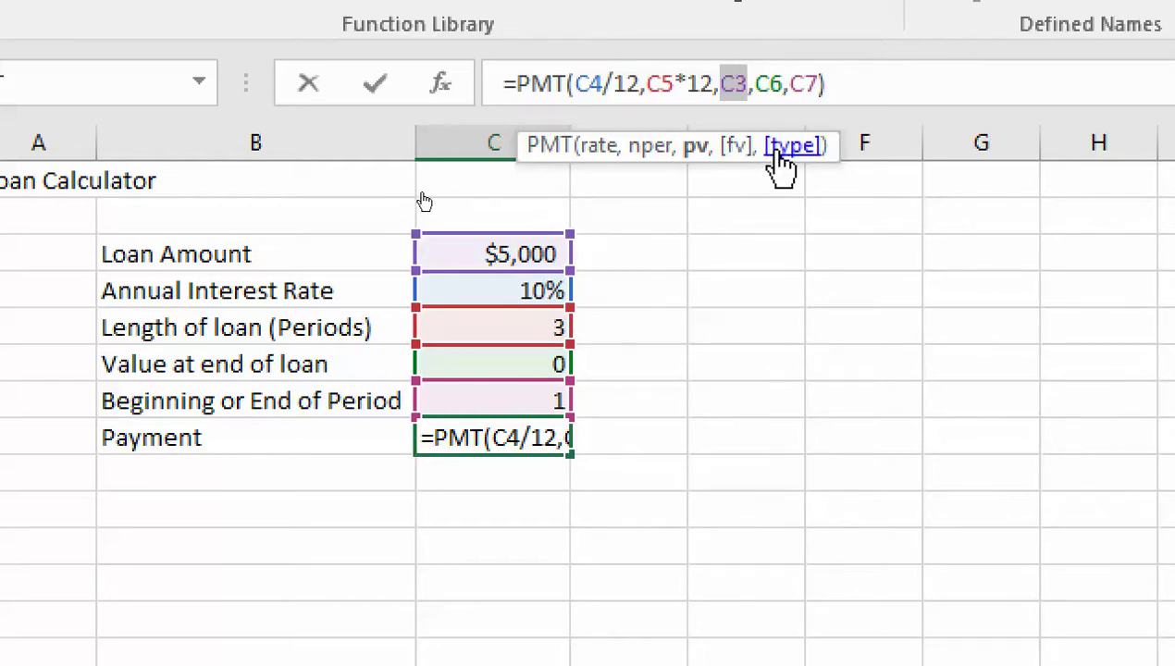
{"action": "left_click", "coordinate": [740, 148]}
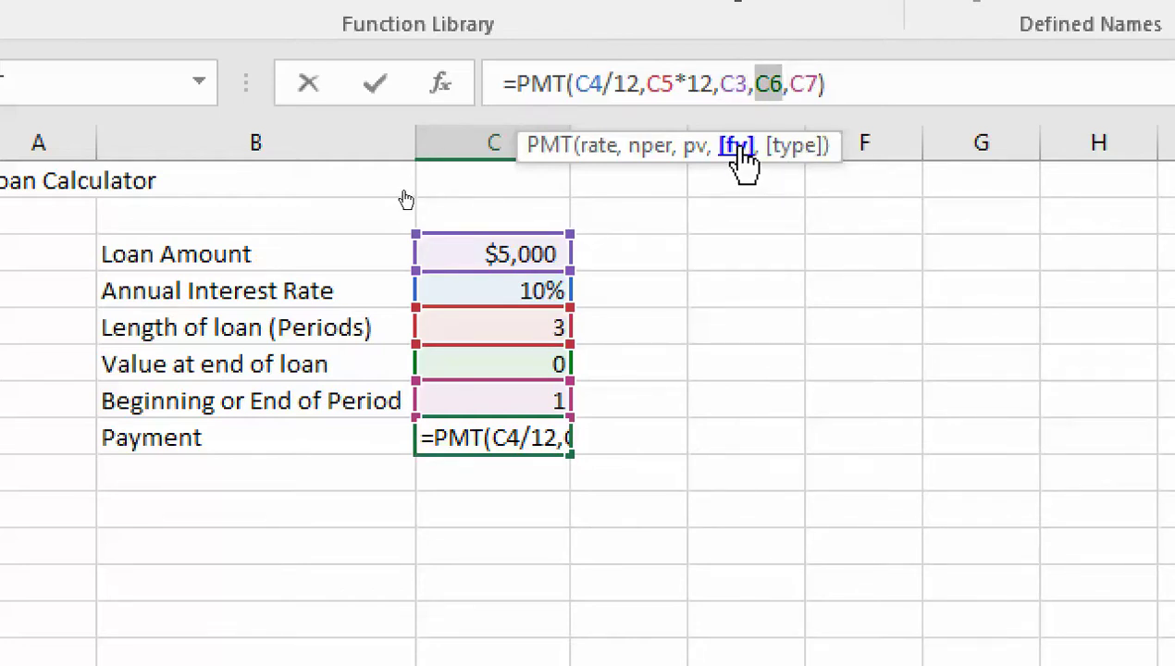
{"action": "left_click", "coordinate": [797, 146]}
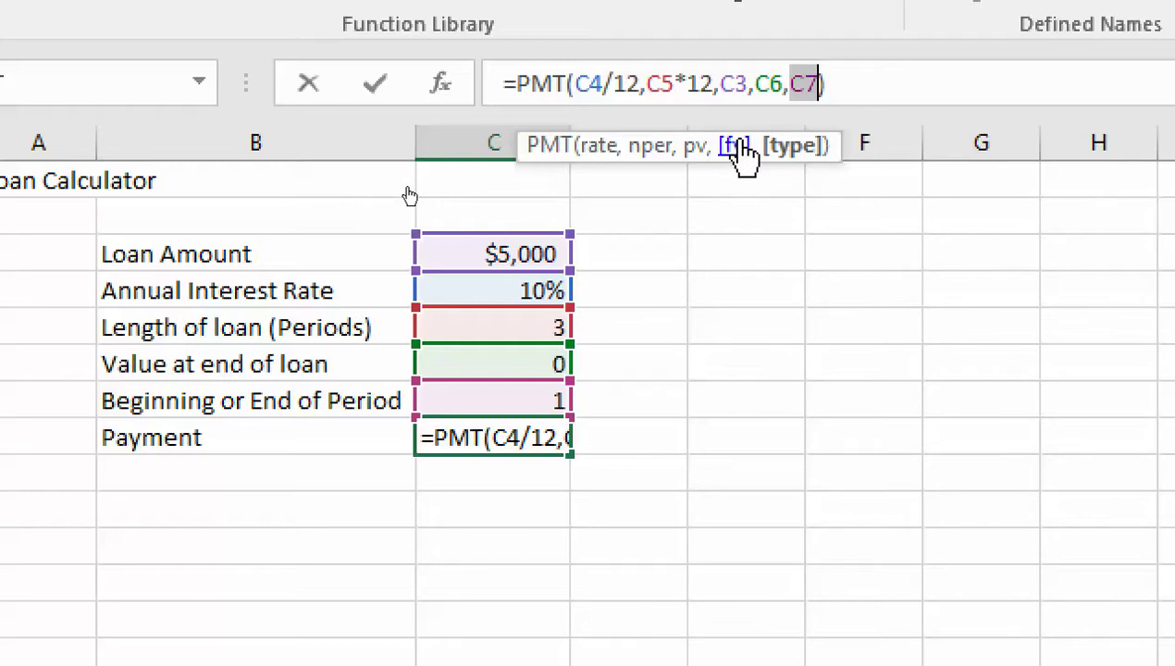
{"action": "left_click", "coordinate": [599, 148]}
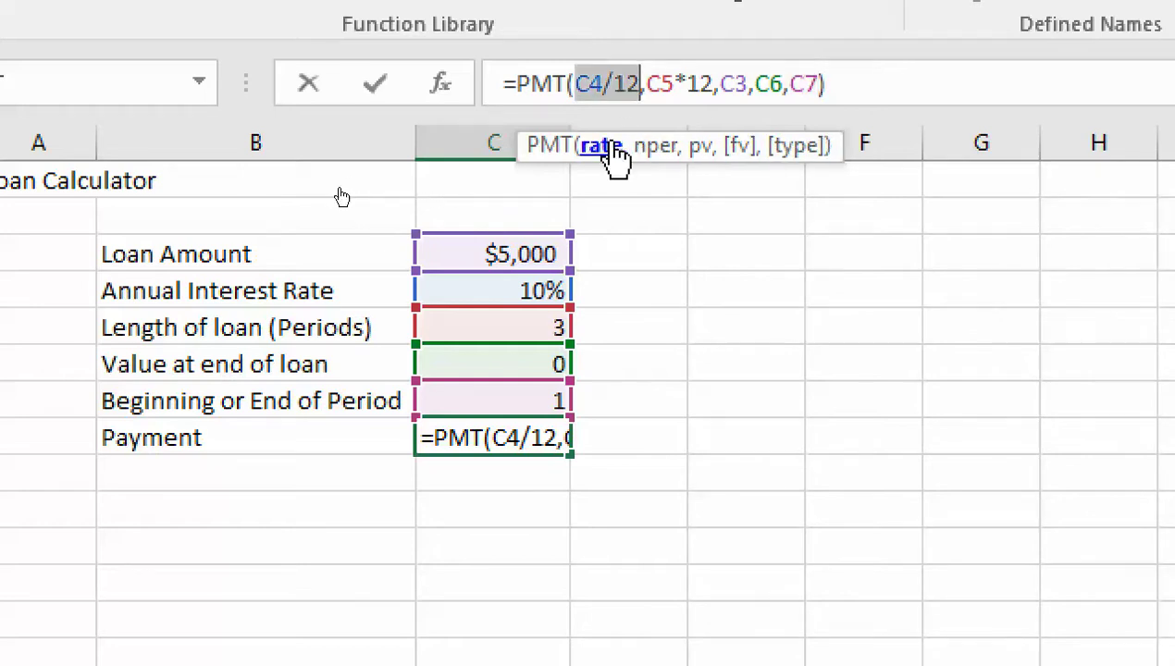
{"action": "left_click", "coordinate": [649, 148]}
{"action": "left_click", "coordinate": [696, 149]}
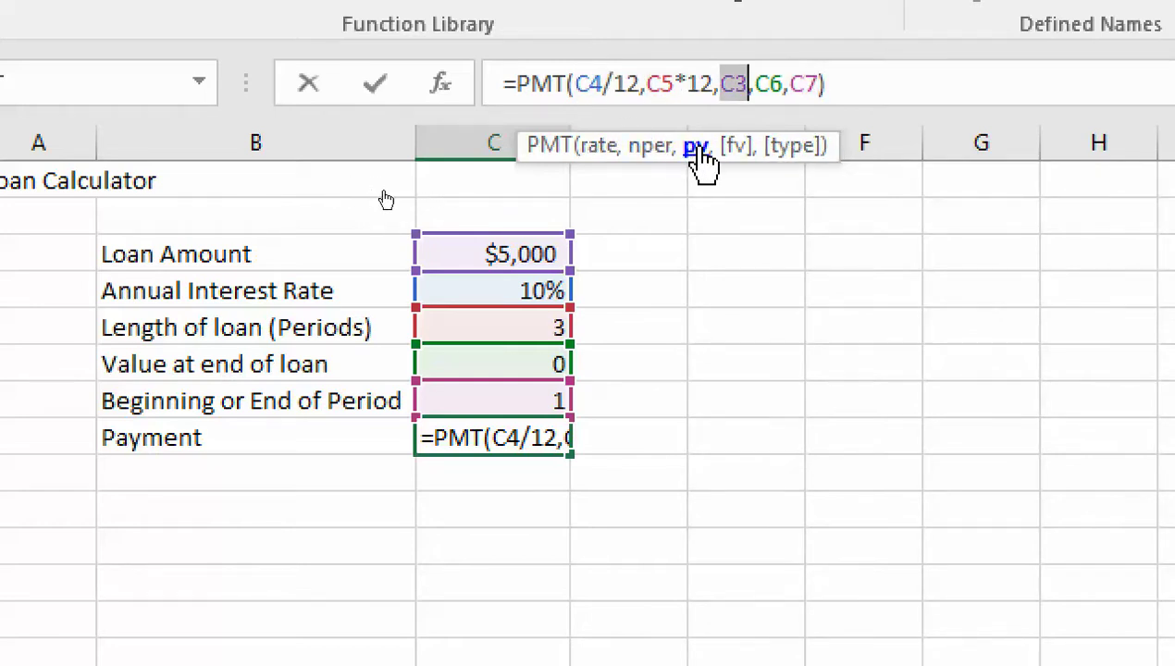
{"action": "left_click", "coordinate": [746, 151]}
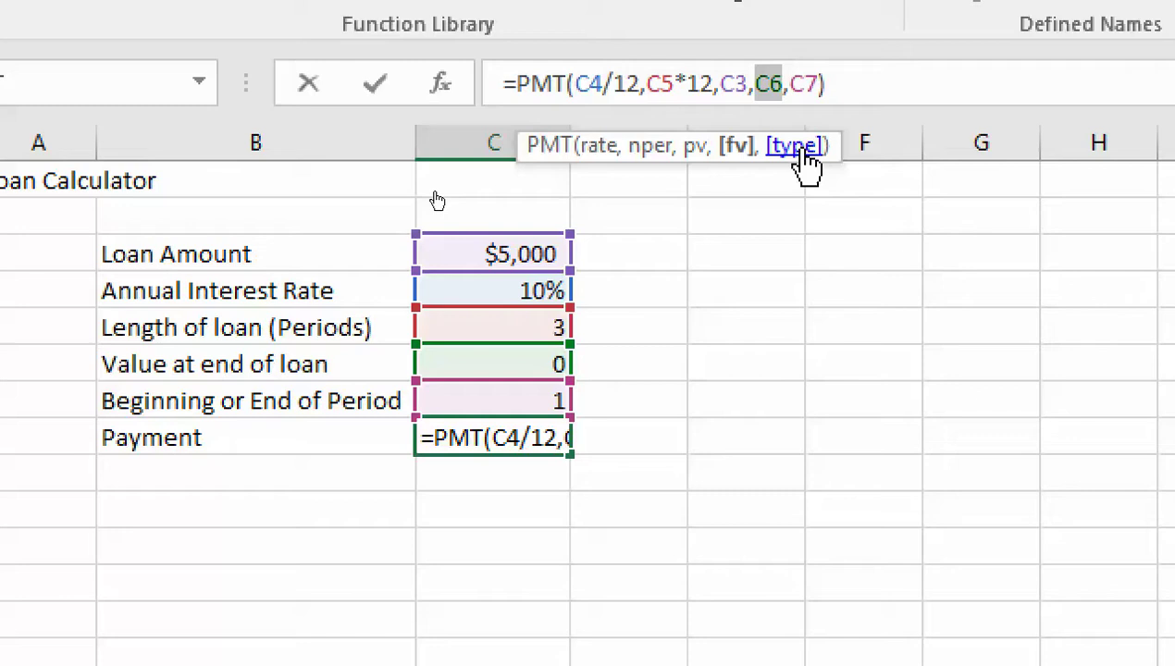
{"action": "left_click", "coordinate": [801, 156]}
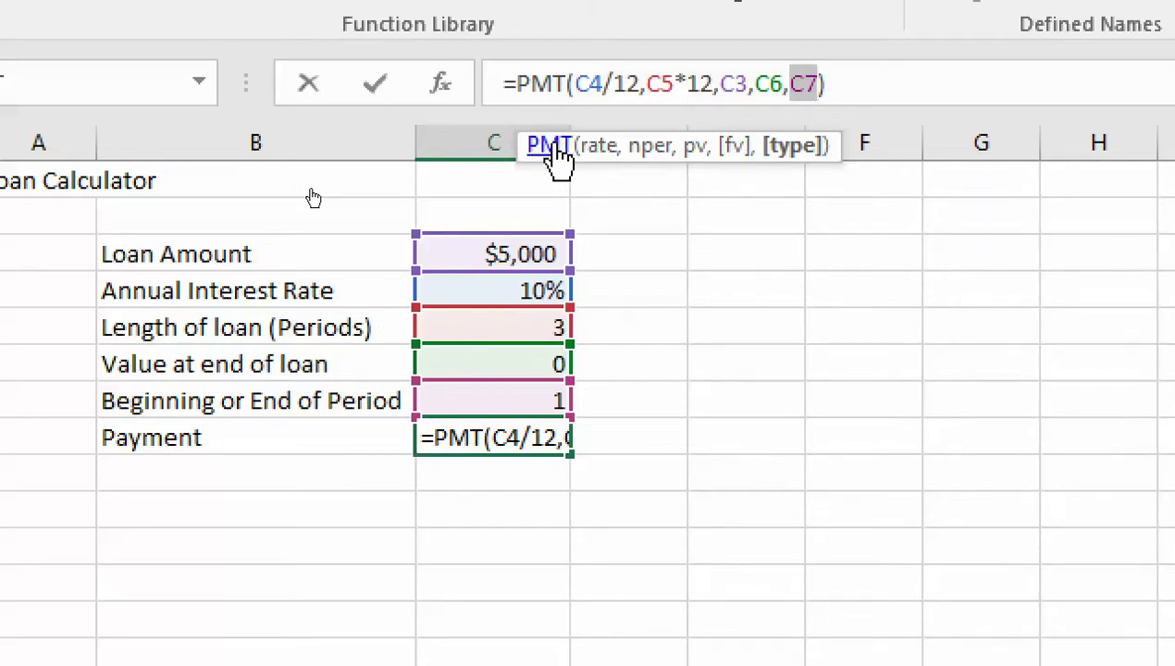
Open the PMT help article with F1 and scroll through it
{"action": "key", "text": "F1"}
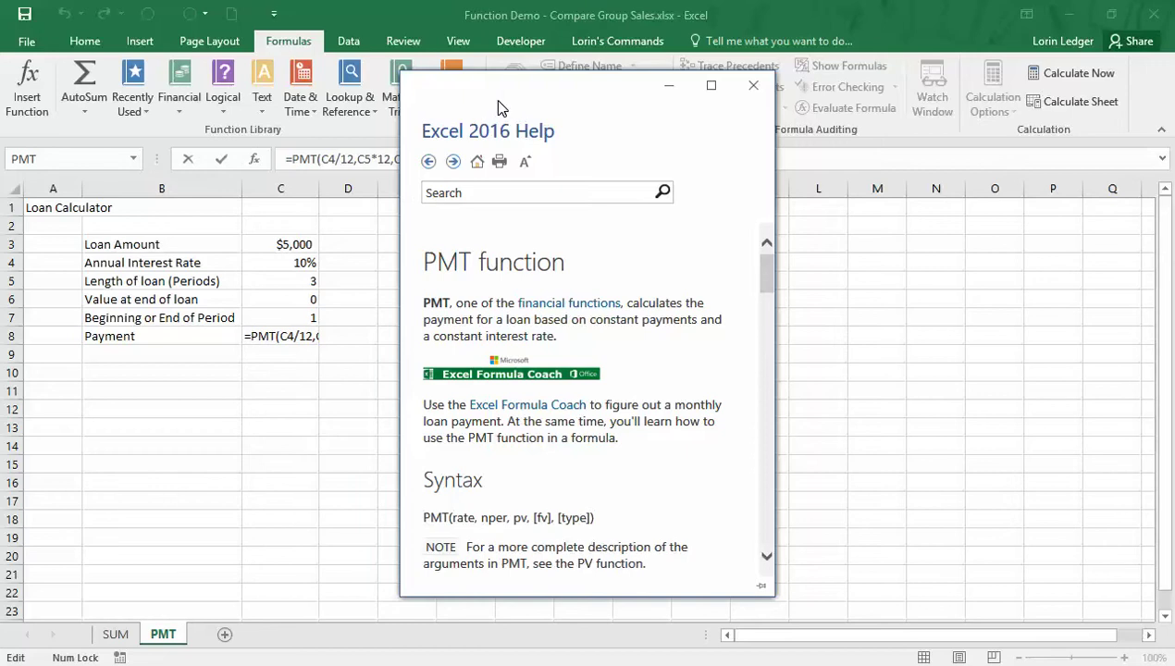
{"action": "left_click_drag", "start_coordinate": [498, 106], "coordinate": [456, 76]}
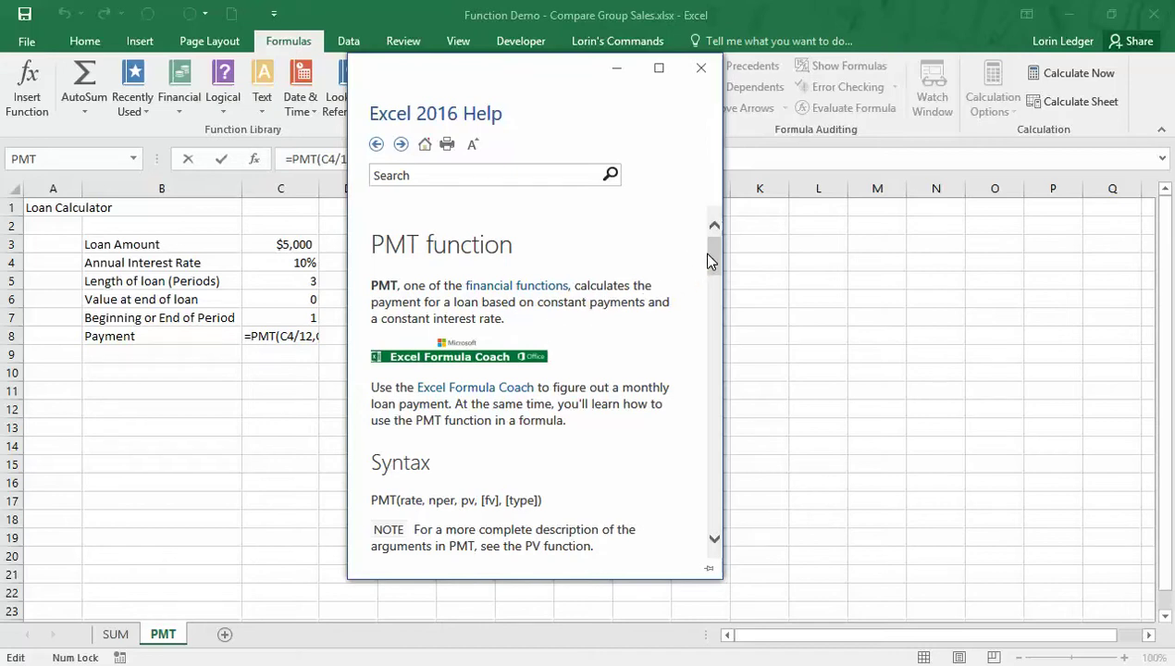
{"action": "left_click_drag", "start_coordinate": [713, 259], "coordinate": [746, 431]}
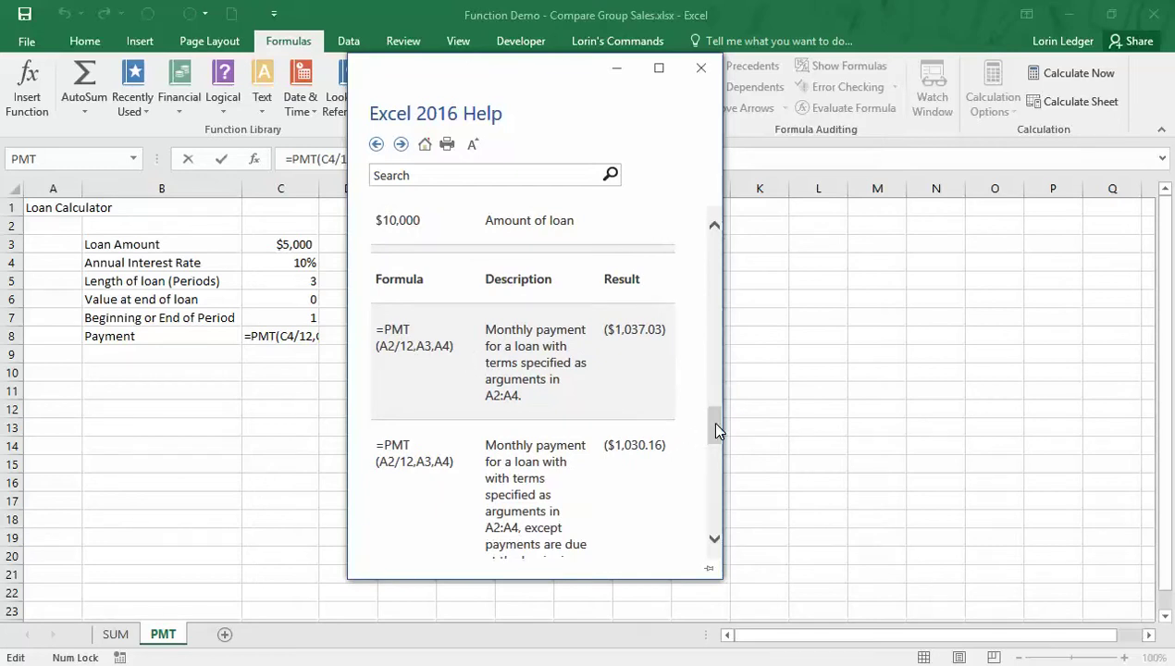
{"action": "left_click_drag", "start_coordinate": [718, 430], "coordinate": [714, 524]}
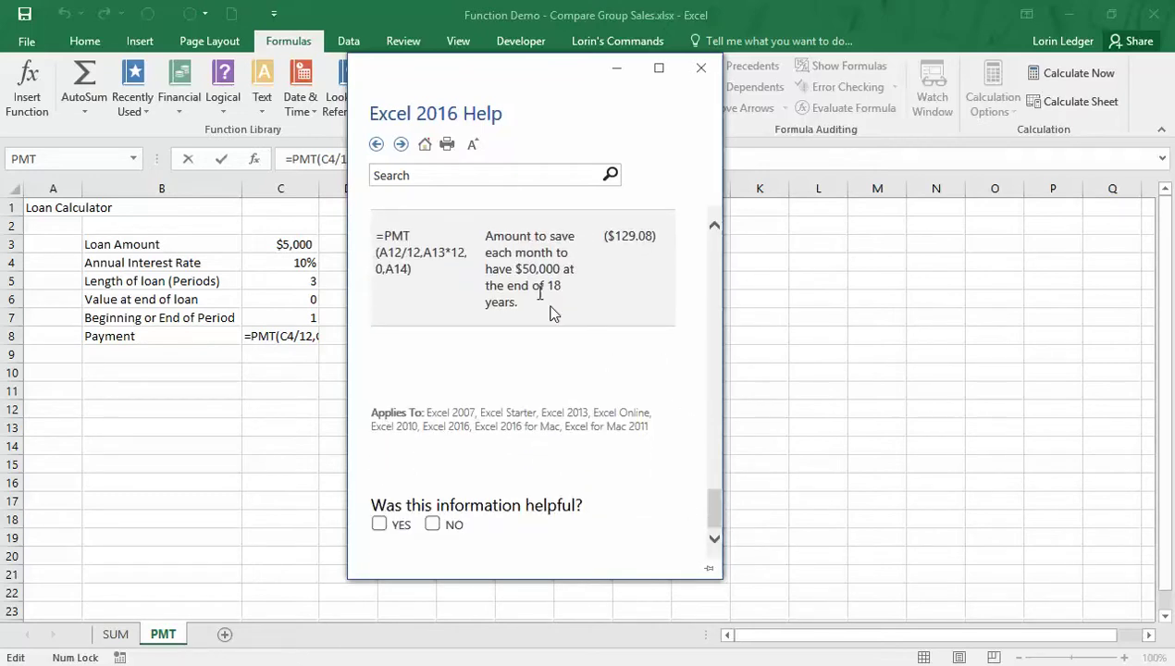
{"action": "left_click_drag", "start_coordinate": [712, 509], "coordinate": [700, 548]}
Rate the help article as helpful, send the feedback, and close Help
{"action": "left_click", "coordinate": [381, 525]}
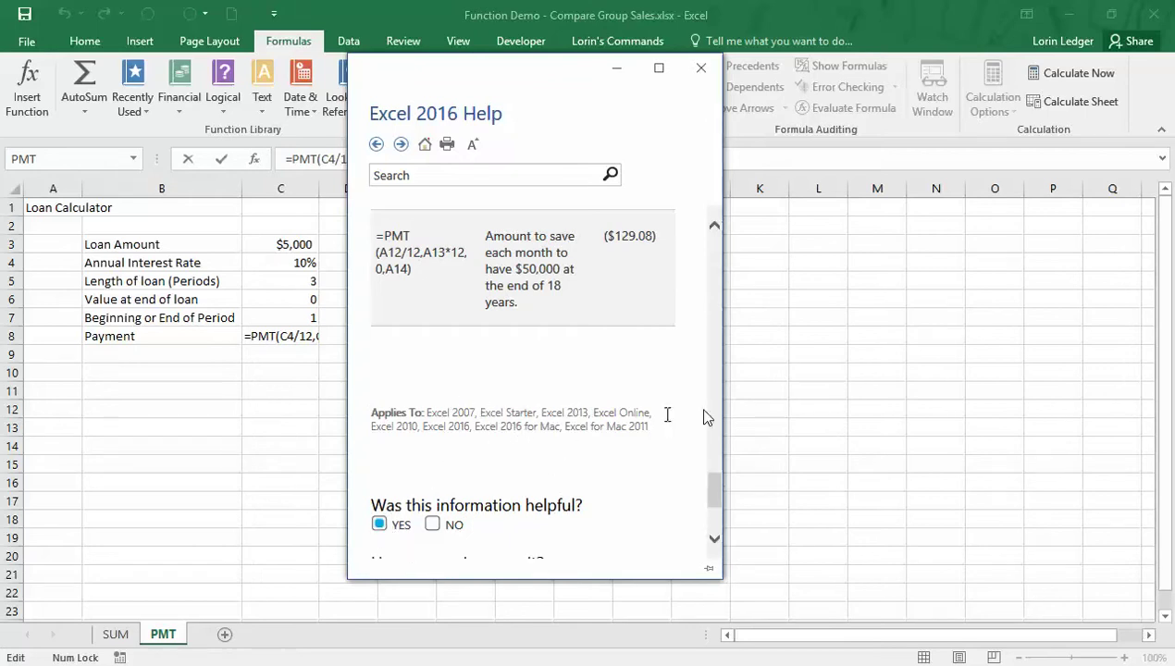
{"action": "left_click_drag", "start_coordinate": [714, 476], "coordinate": [714, 529]}
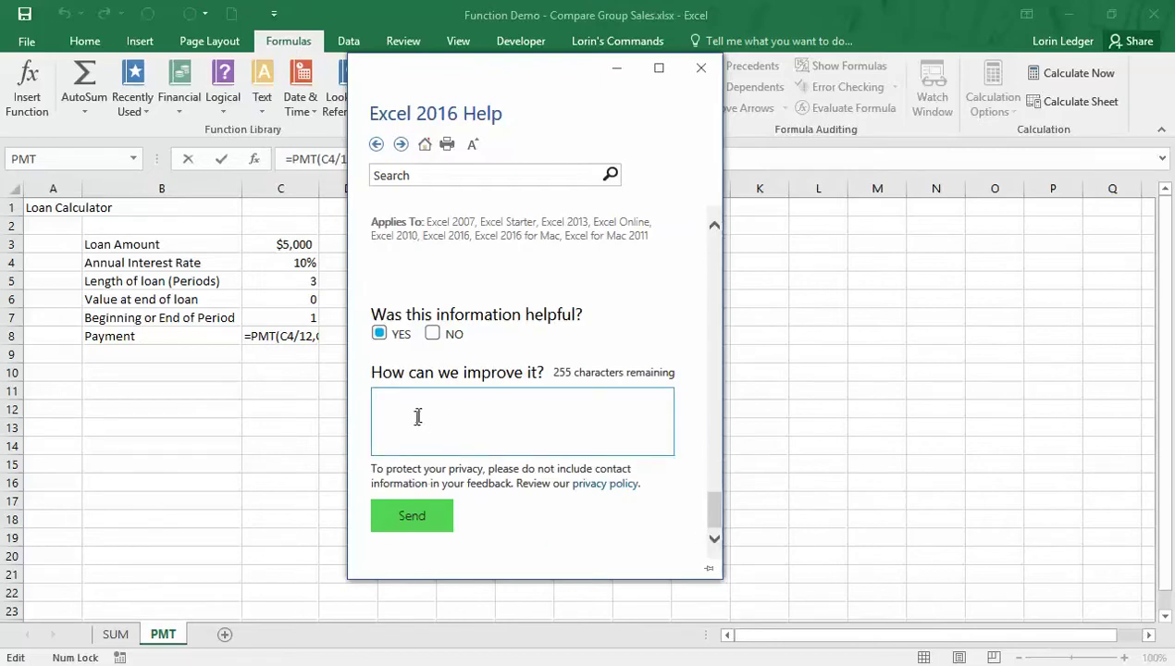
{"action": "left_click", "coordinate": [412, 516]}
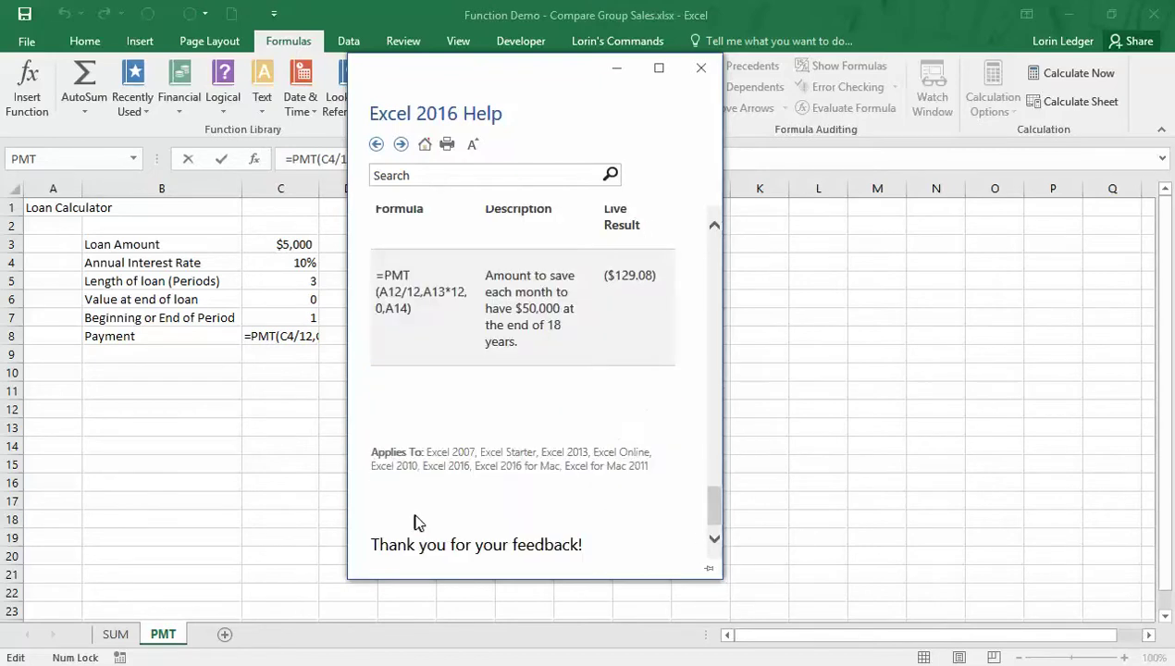
{"action": "left_click", "coordinate": [702, 72]}
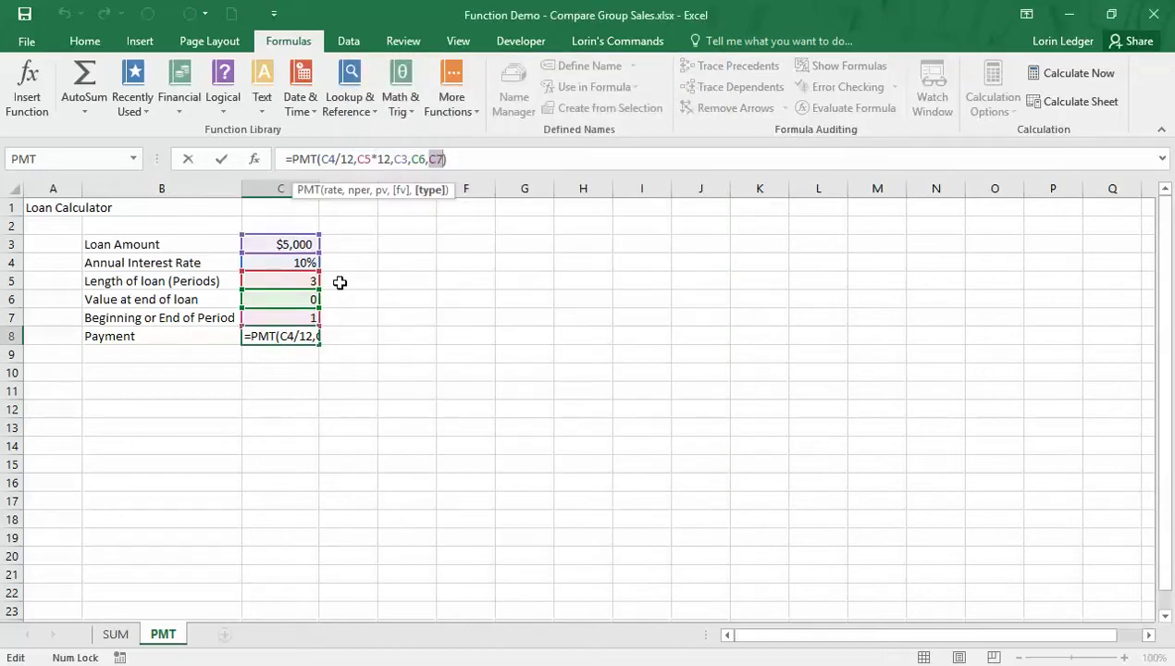
Confirm the payment formula, then insert a blank row 6 above Value at end of loan
{"action": "key", "text": "Return"}
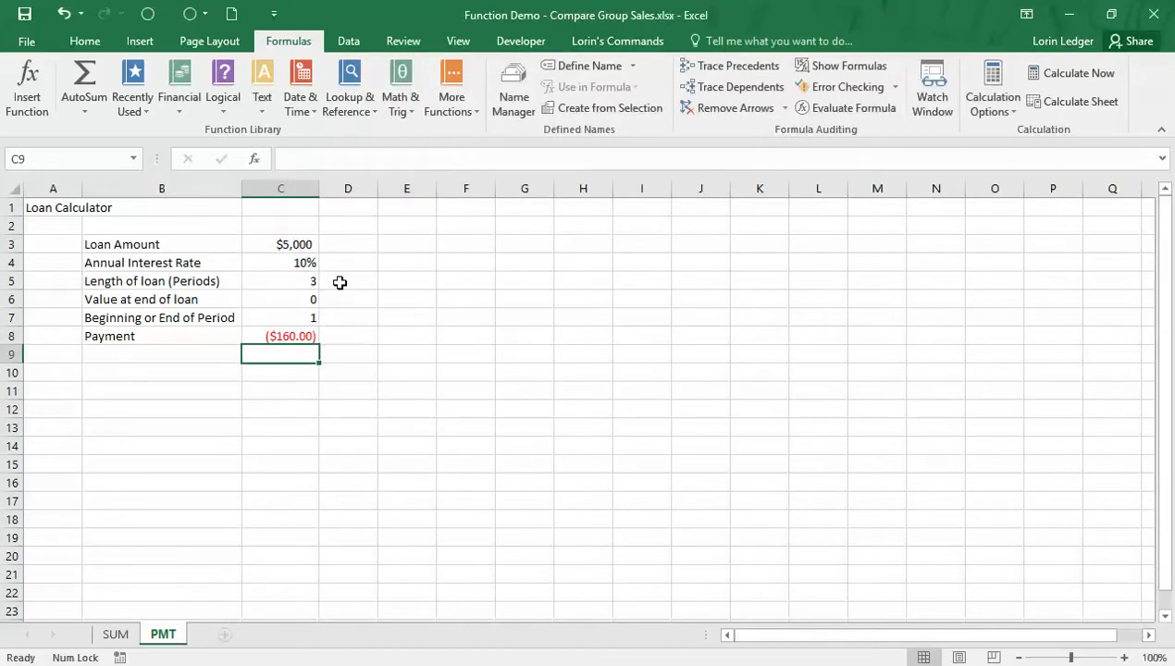
{"action": "key", "text": "Up"}
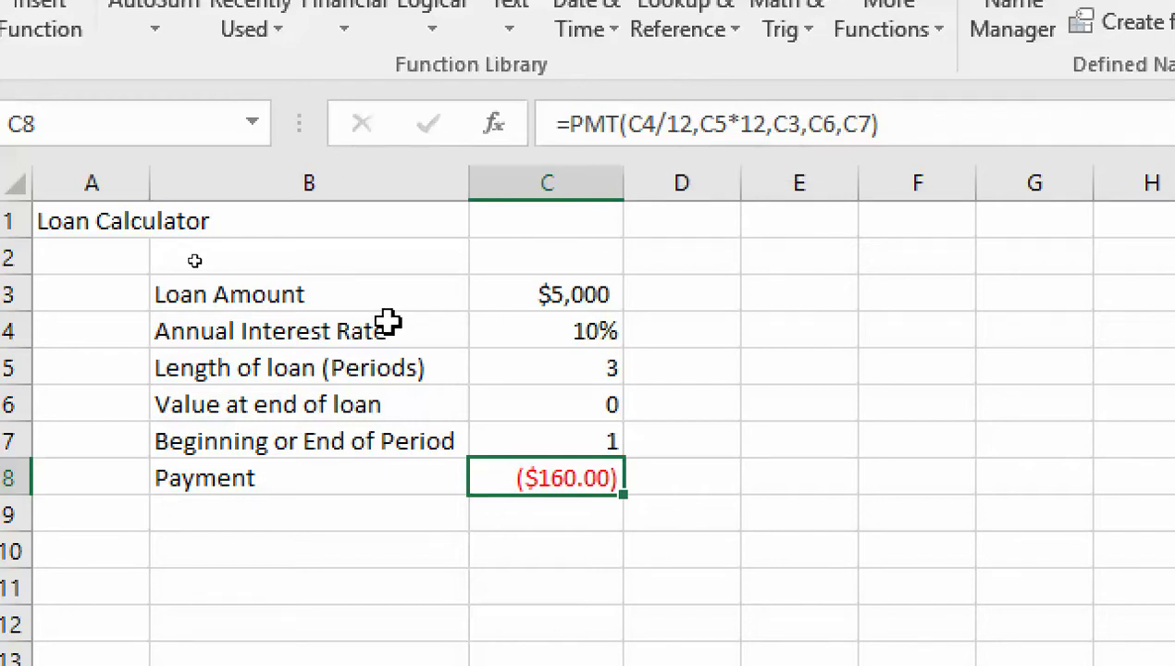
{"action": "left_click", "coordinate": [8, 396]}
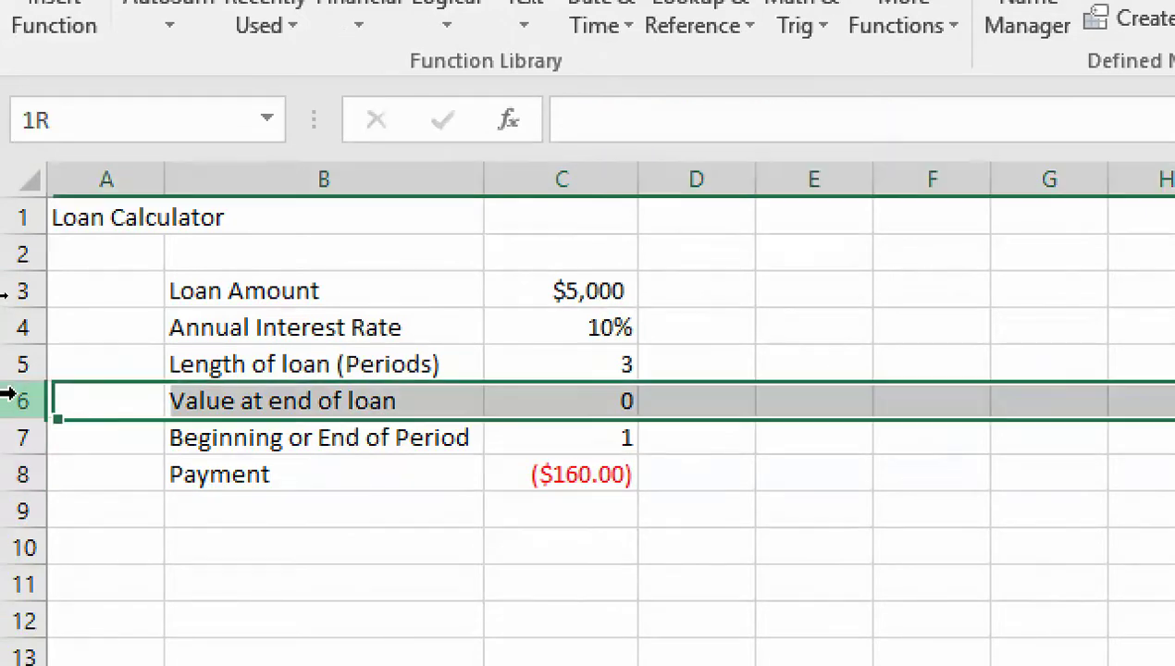
{"action": "right_click", "coordinate": [7, 396]}
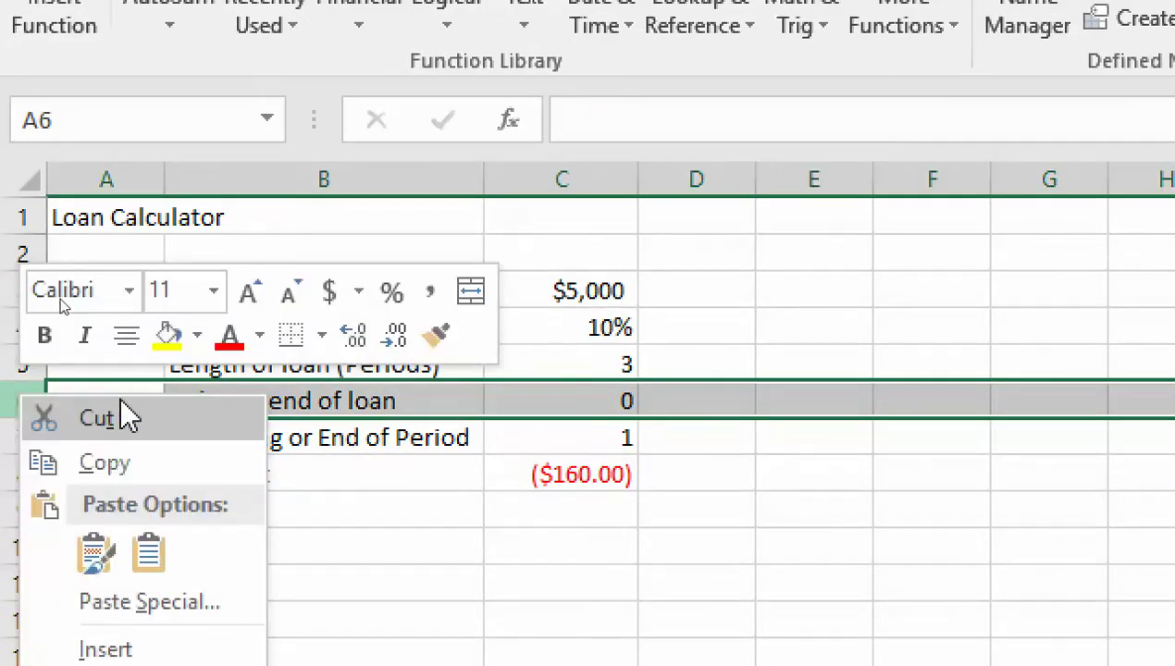
{"action": "left_click", "coordinate": [132, 645]}
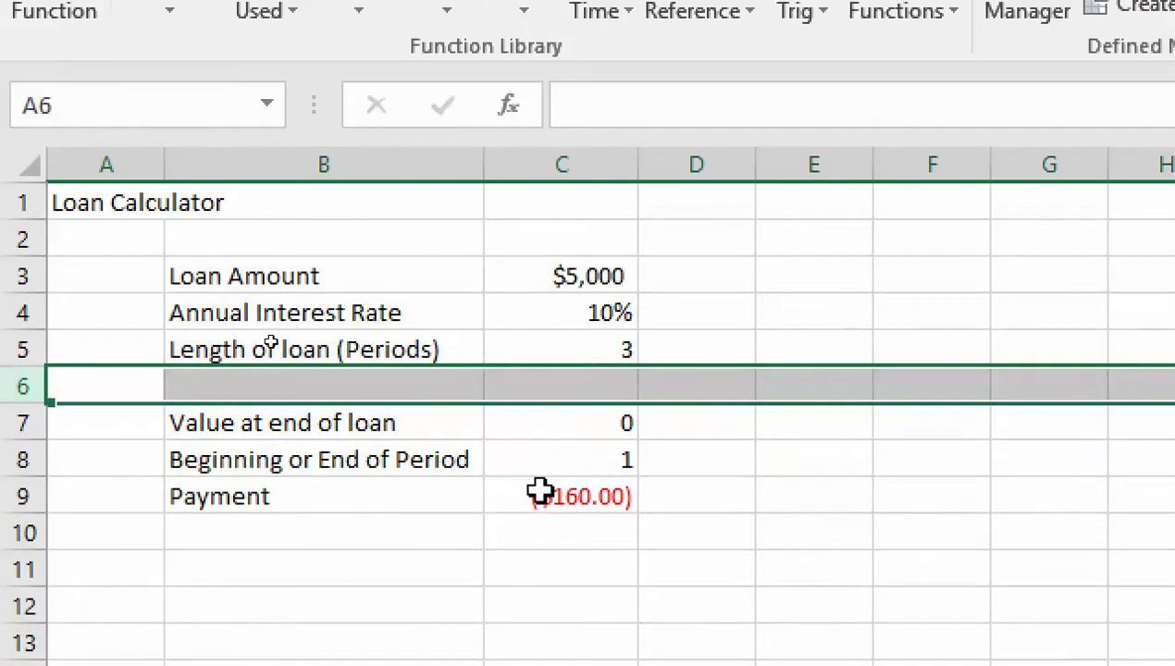
Label the new row 'Period Breakdown' in B6 with a value of 12 in C6
{"action": "left_click", "coordinate": [351, 389]}
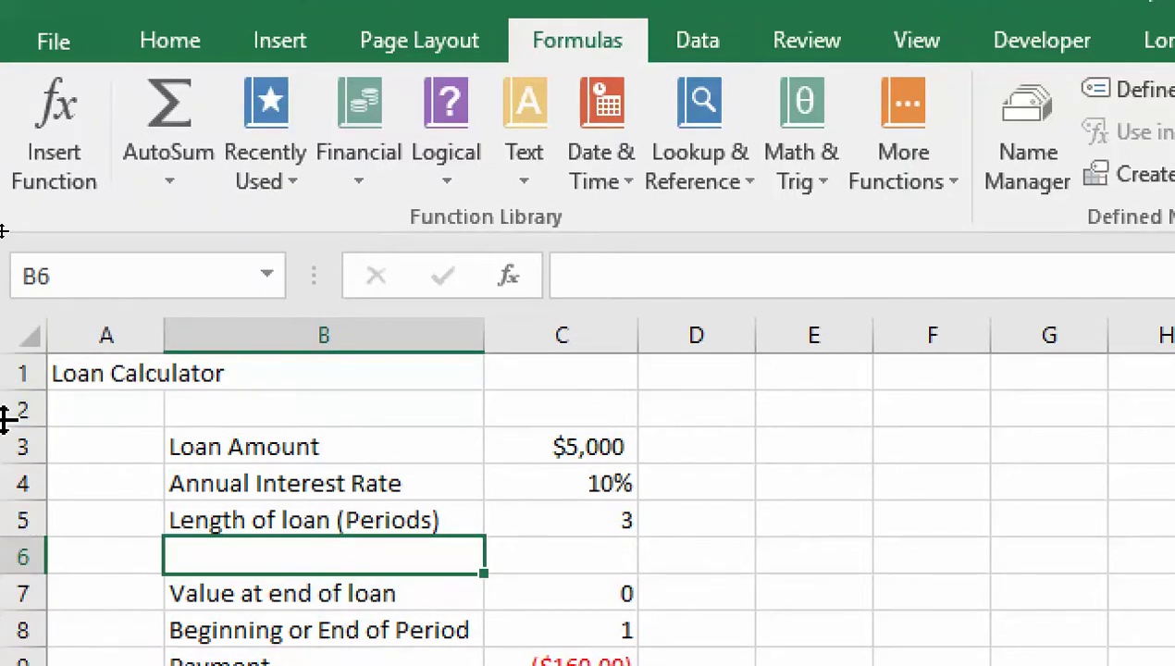
{"action": "type", "text": "Period "}
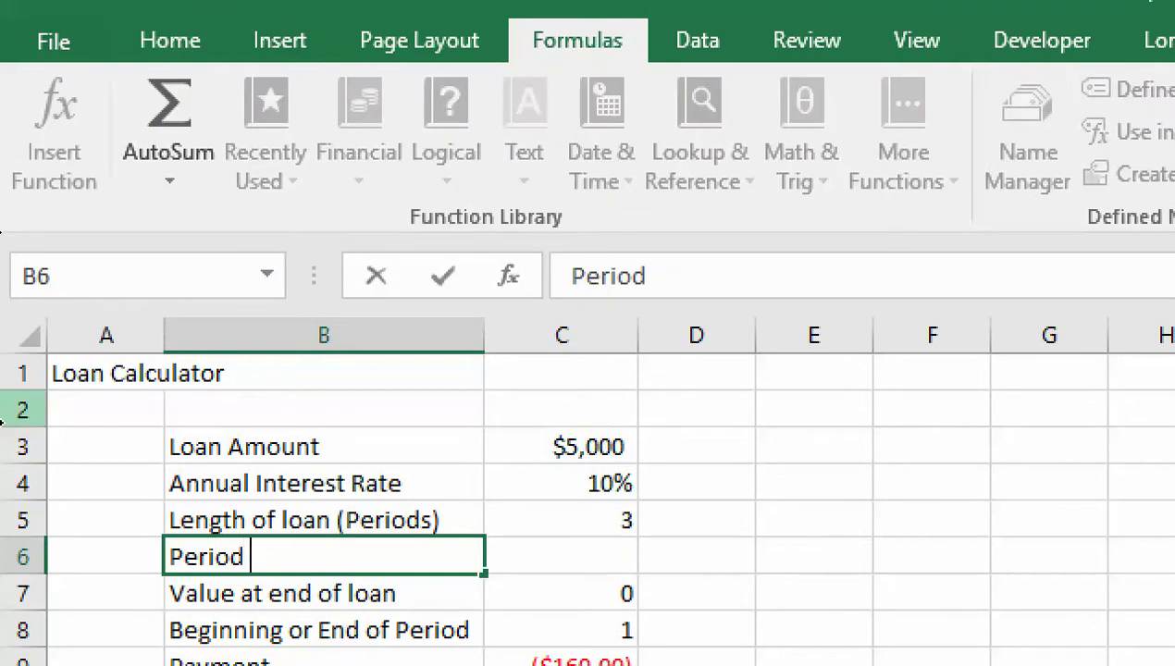
{"action": "type", "text": "Breakdown"}
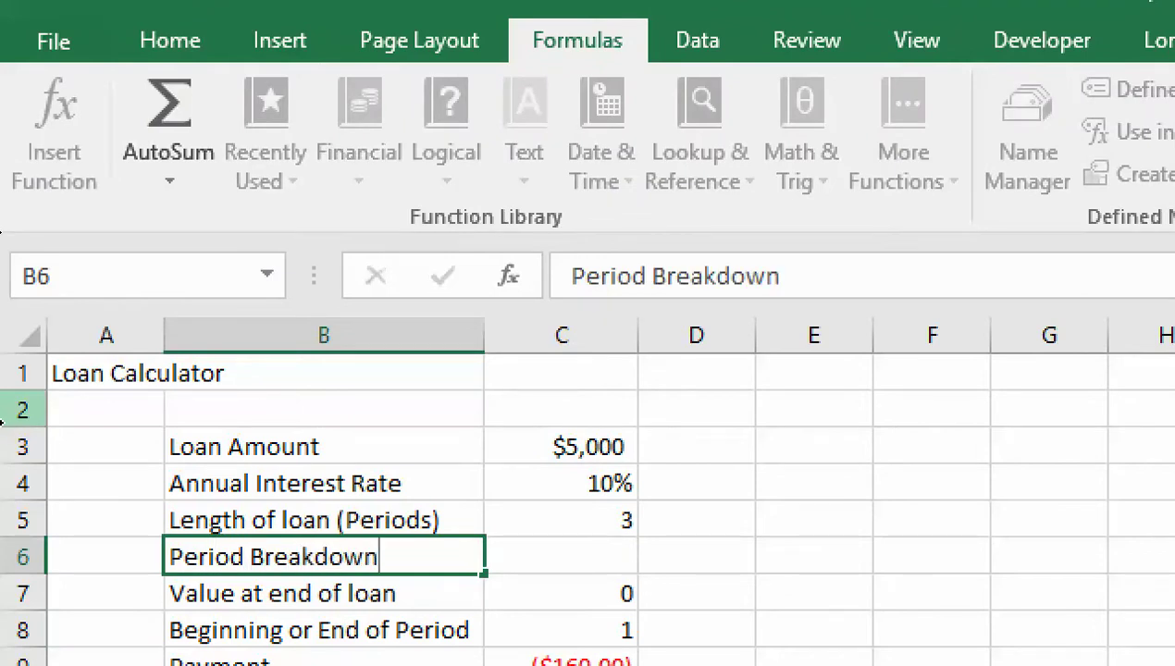
{"action": "key", "text": "Tab"}
{"action": "type", "text": "1"}
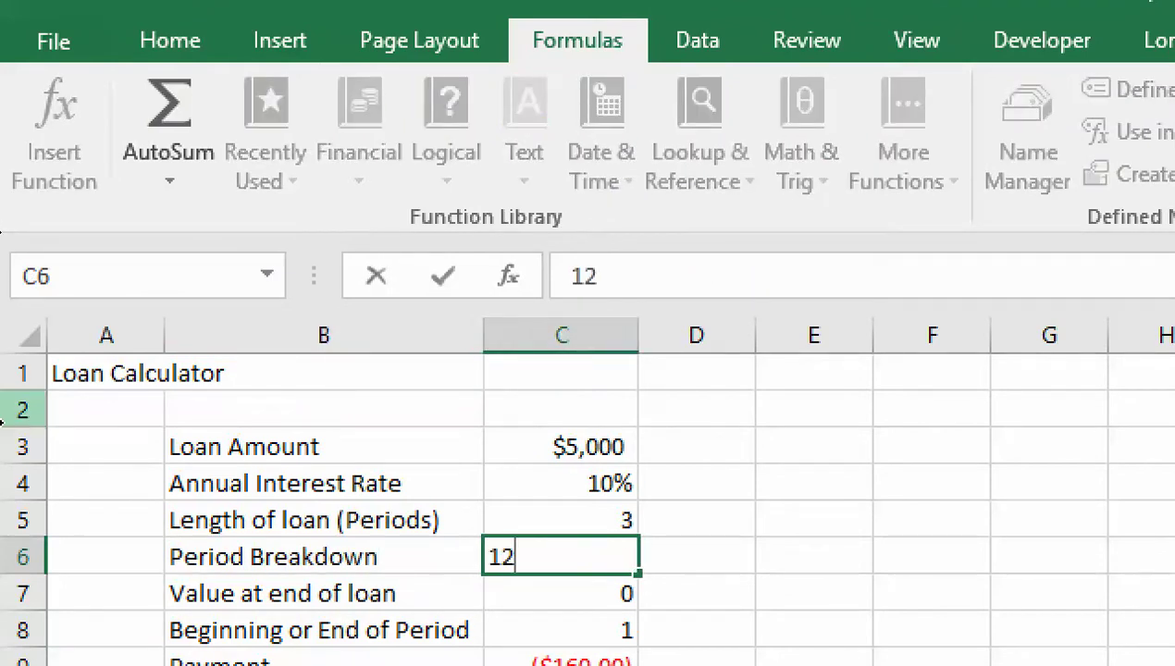
{"action": "key", "text": "Return"}
{"action": "key", "text": "Left"}
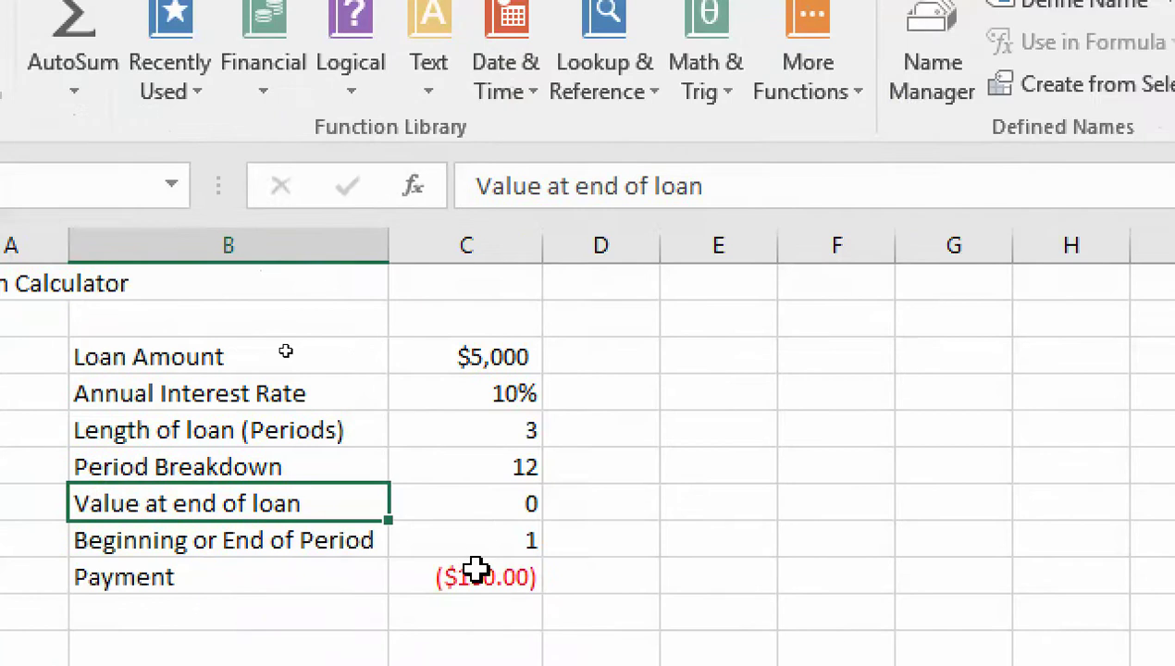
{"action": "left_click", "coordinate": [476, 568]}
Replace both fixed 12s in the PMT formula with C6, giving =PMT(C4/C6,C5*C6,C3,C7,C8)
{"action": "left_click", "coordinate": [612, 187]}
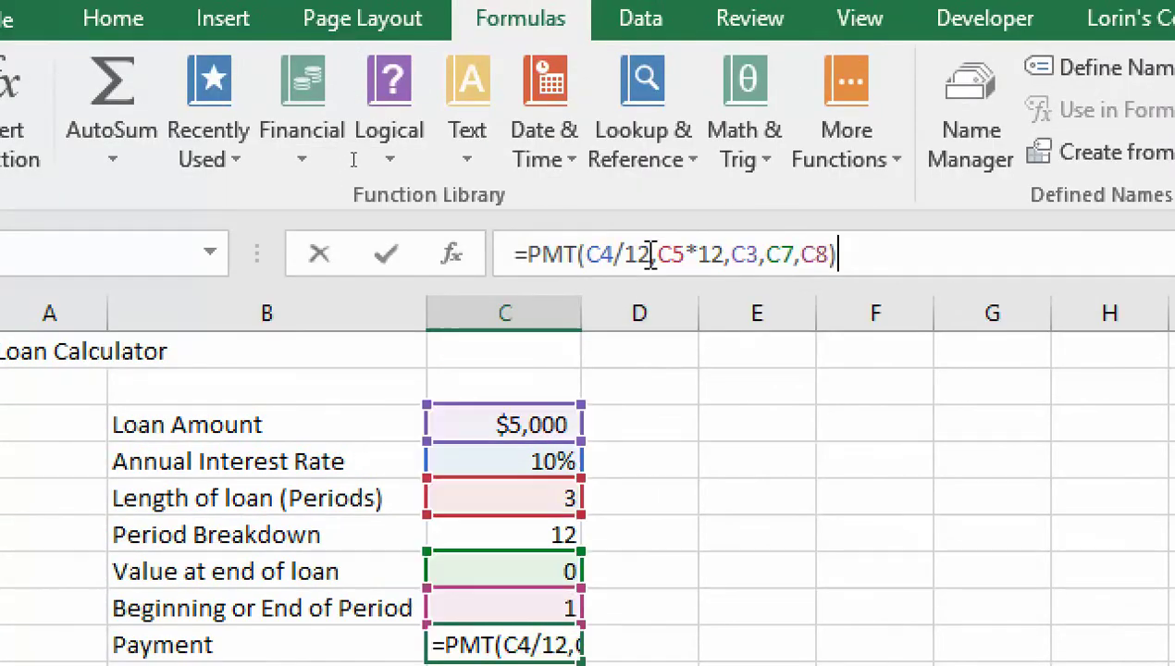
{"action": "left_click_drag", "start_coordinate": [650, 254], "coordinate": [624, 253]}
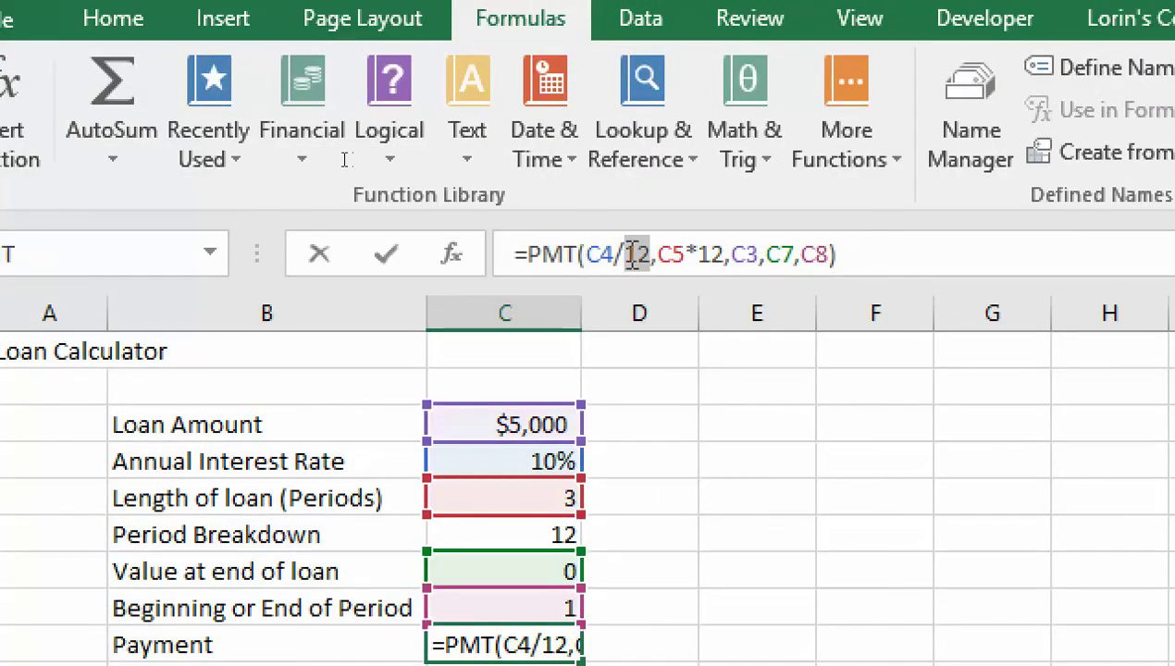
{"action": "left_click", "coordinate": [522, 535]}
{"action": "left_click_drag", "start_coordinate": [726, 253], "coordinate": [703, 244]}
{"action": "left_click", "coordinate": [549, 532]}
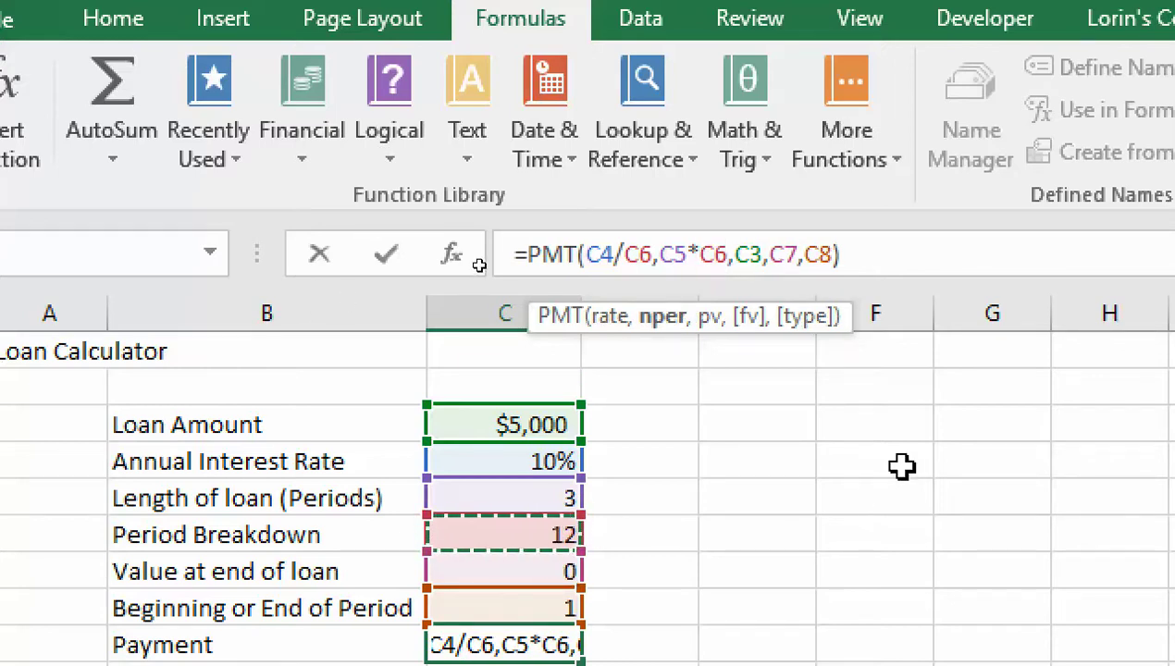
{"action": "left_click", "coordinate": [853, 253]}
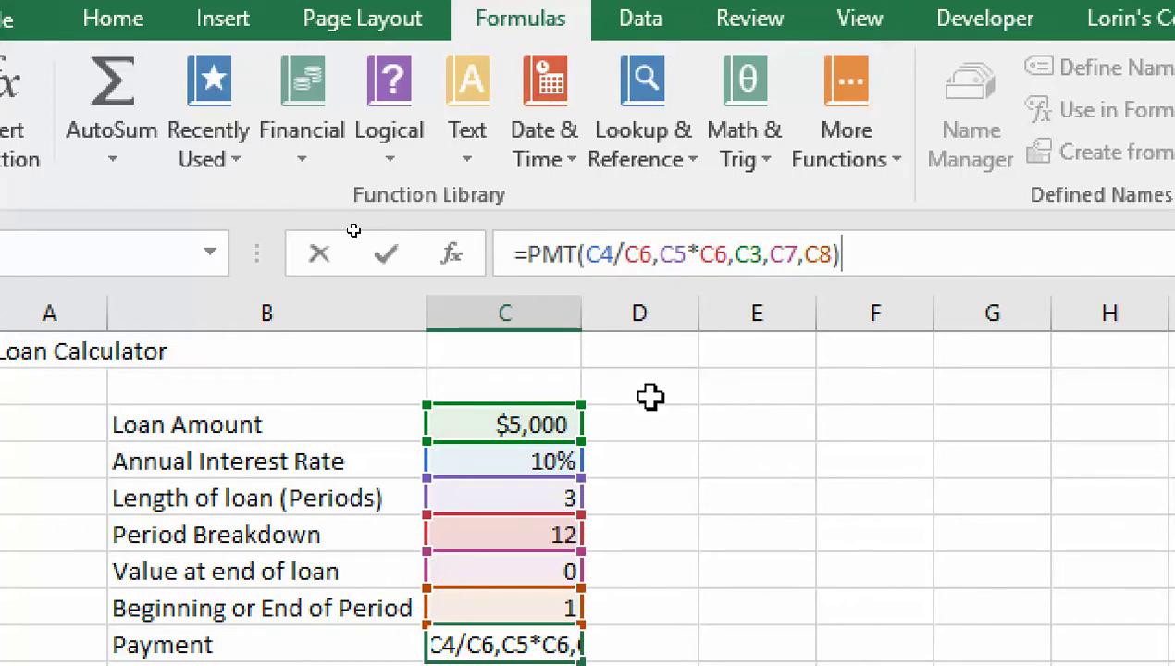
{"action": "key", "text": "Return"}
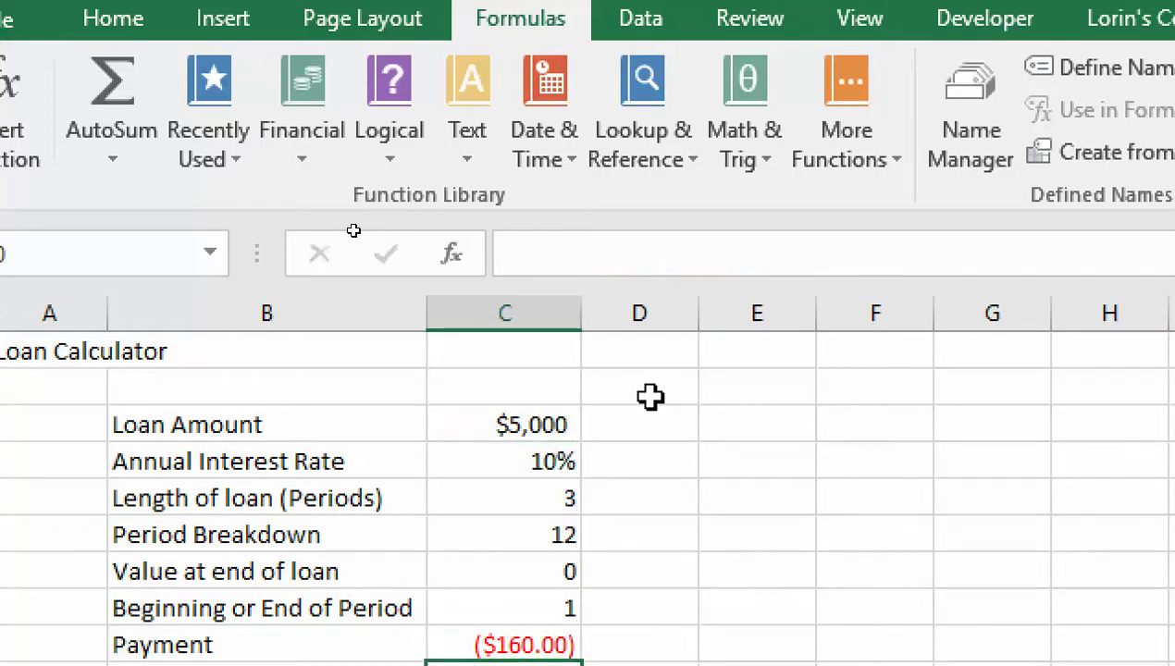
Try a Period Breakdown value of 13
{"action": "key", "text": "Up"}
{"action": "left_click", "coordinate": [531, 535]}
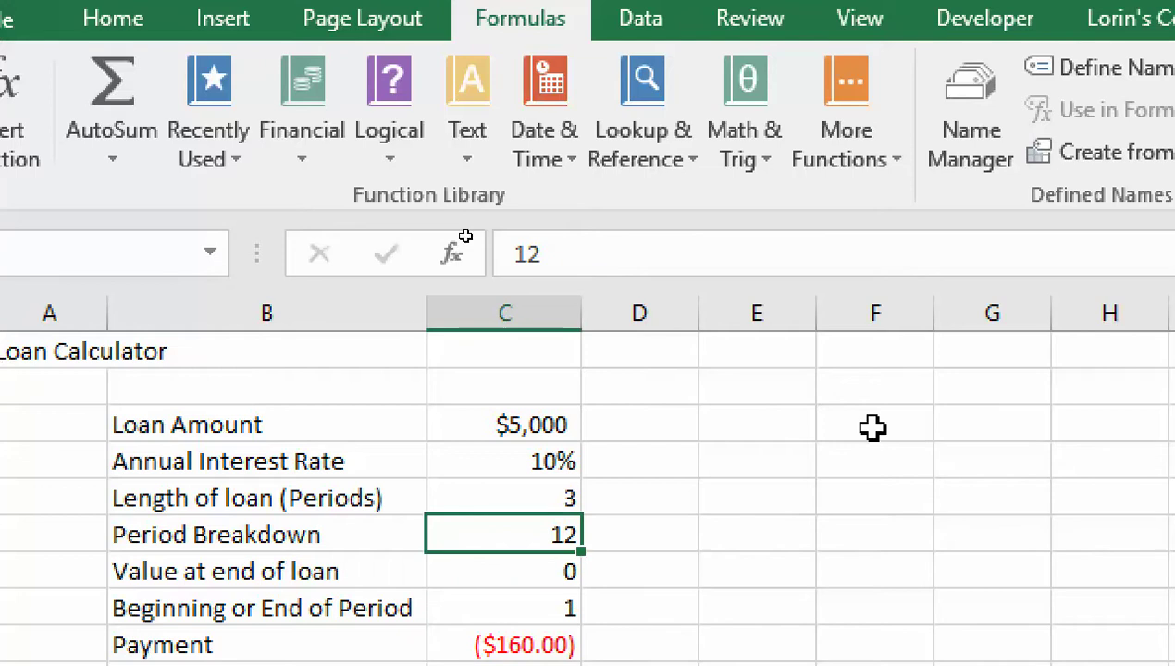
{"action": "type", "text": "13"}
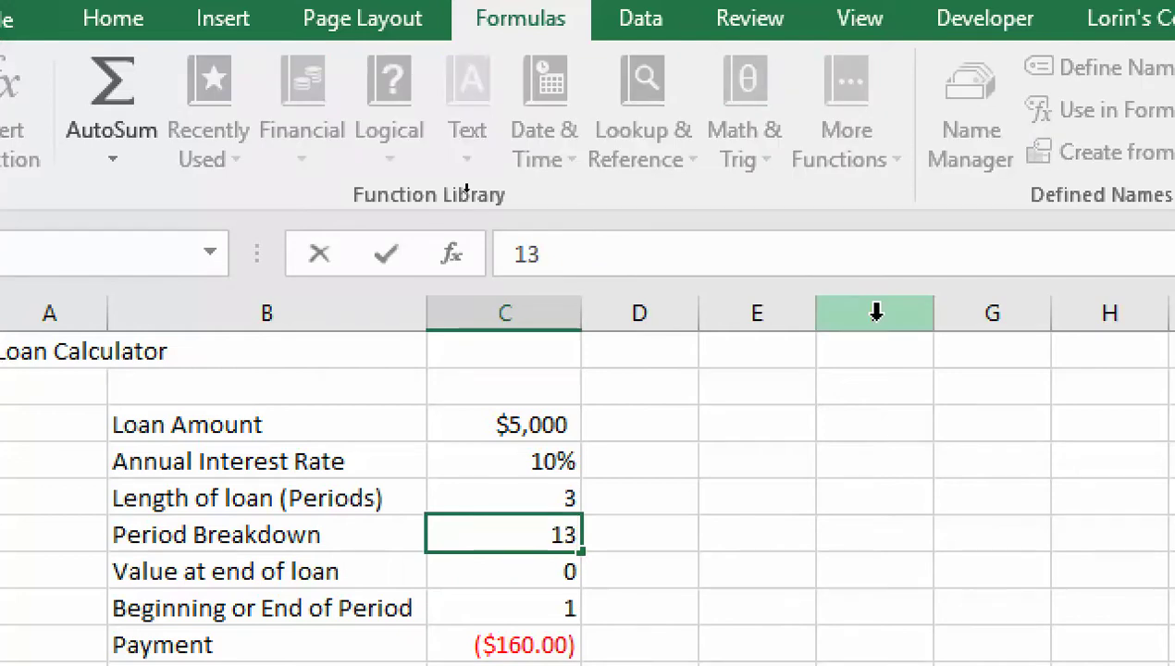
{"action": "key", "text": "Return"}
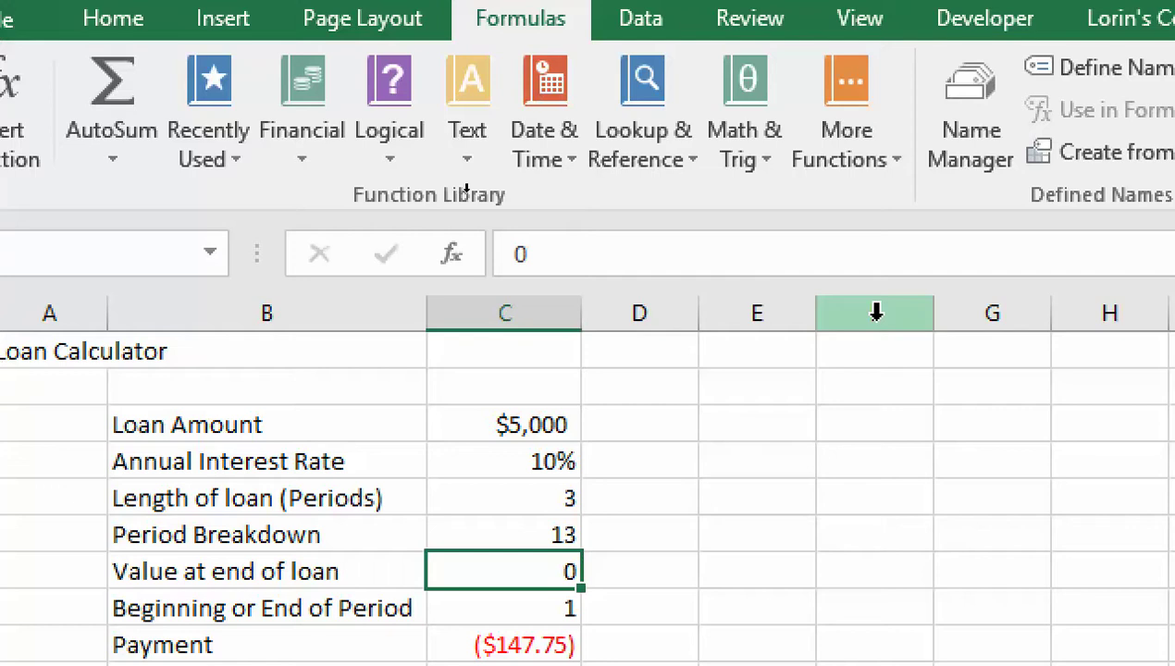
Set the Beginning or End of Period value to 0, then back to 1
{"action": "key", "text": "Down"}
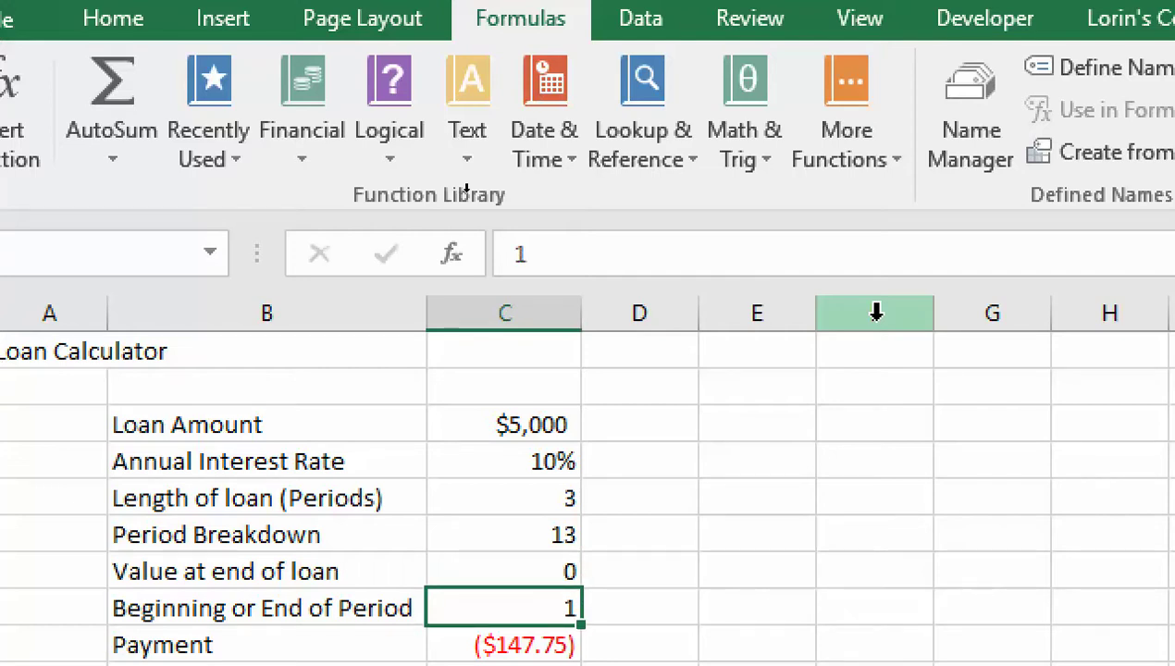
{"action": "type", "text": "0"}
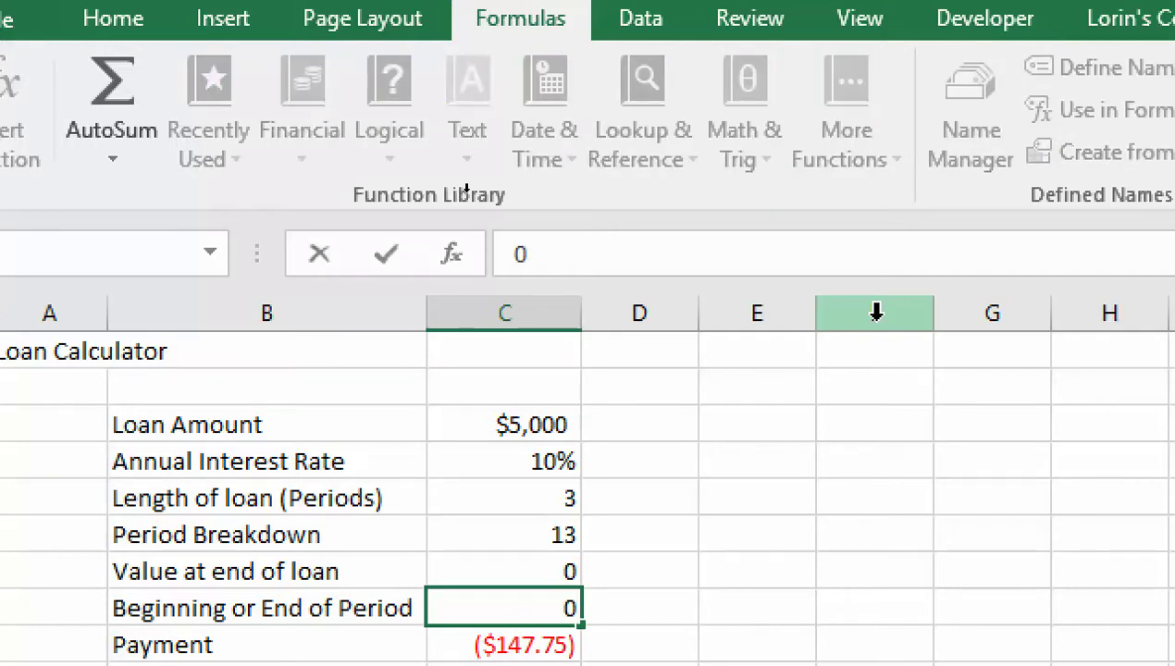
{"action": "key", "text": "Return"}
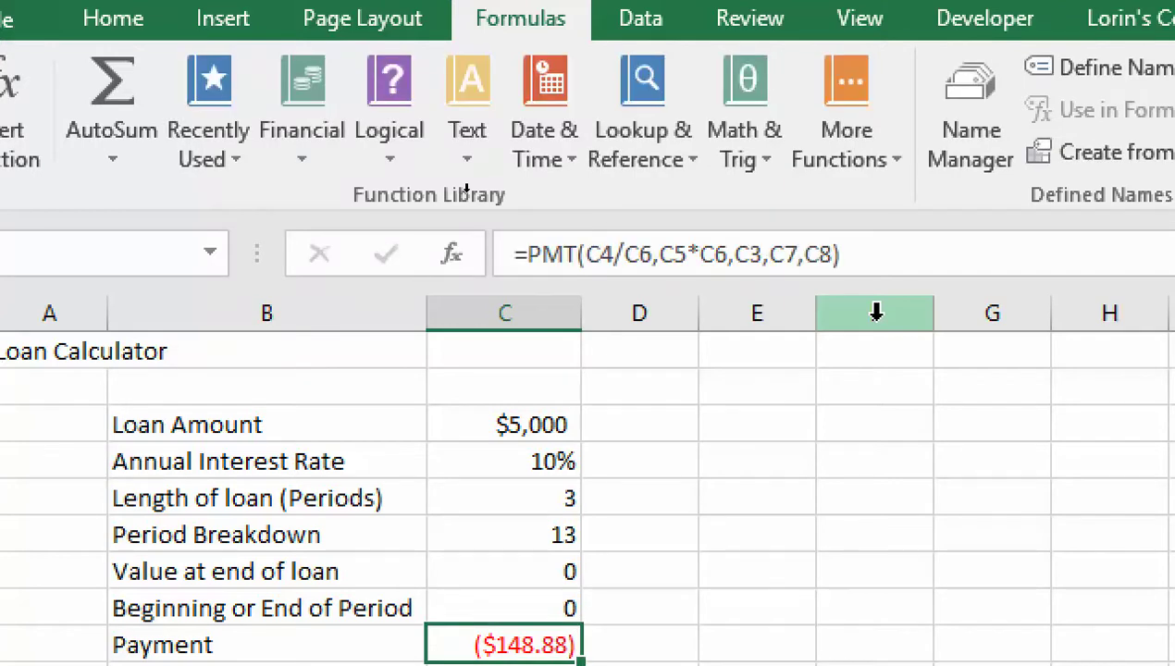
{"action": "key", "text": "Up"}
{"action": "type", "text": "1"}
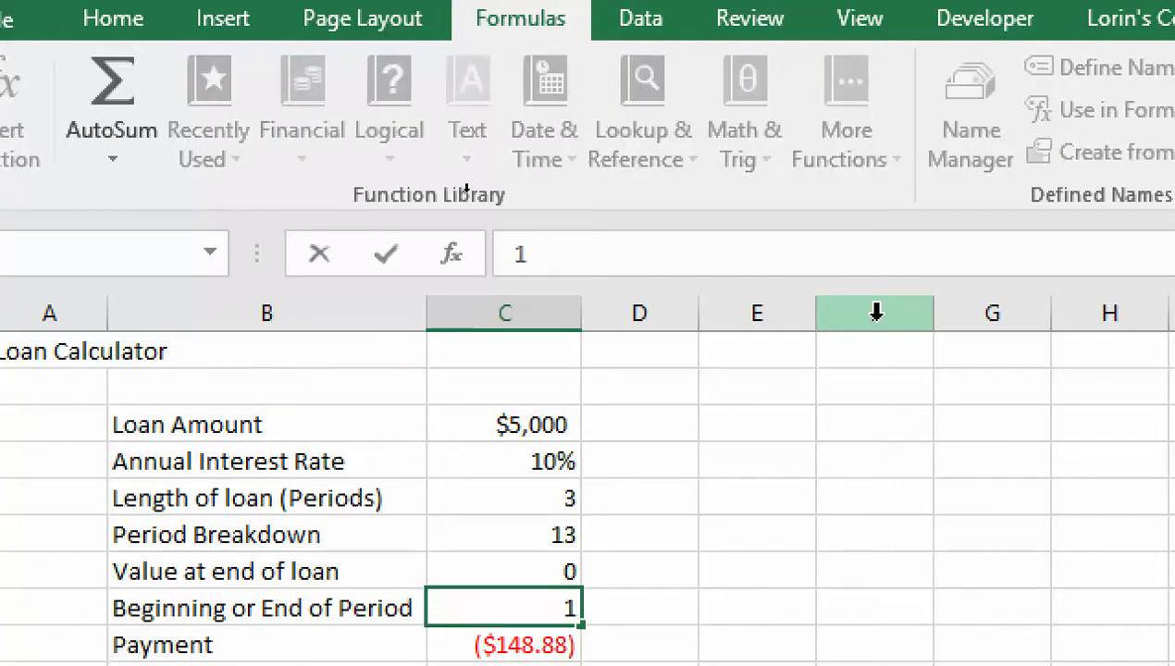
{"action": "key", "text": "Return"}
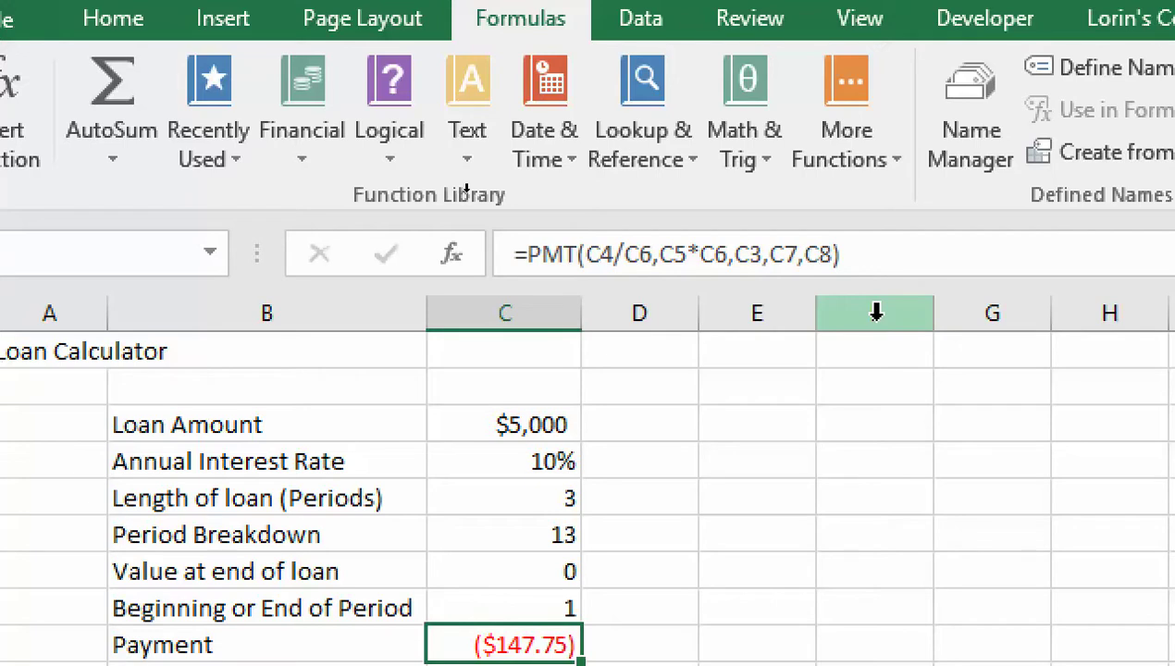
Restore Period Breakdown to 12 and check the recalculated ($160.00) payment
{"action": "key", "text": "Up"}
{"action": "key", "text": "Up"}
{"action": "key", "text": "Up"}
{"action": "type", "text": "12"}
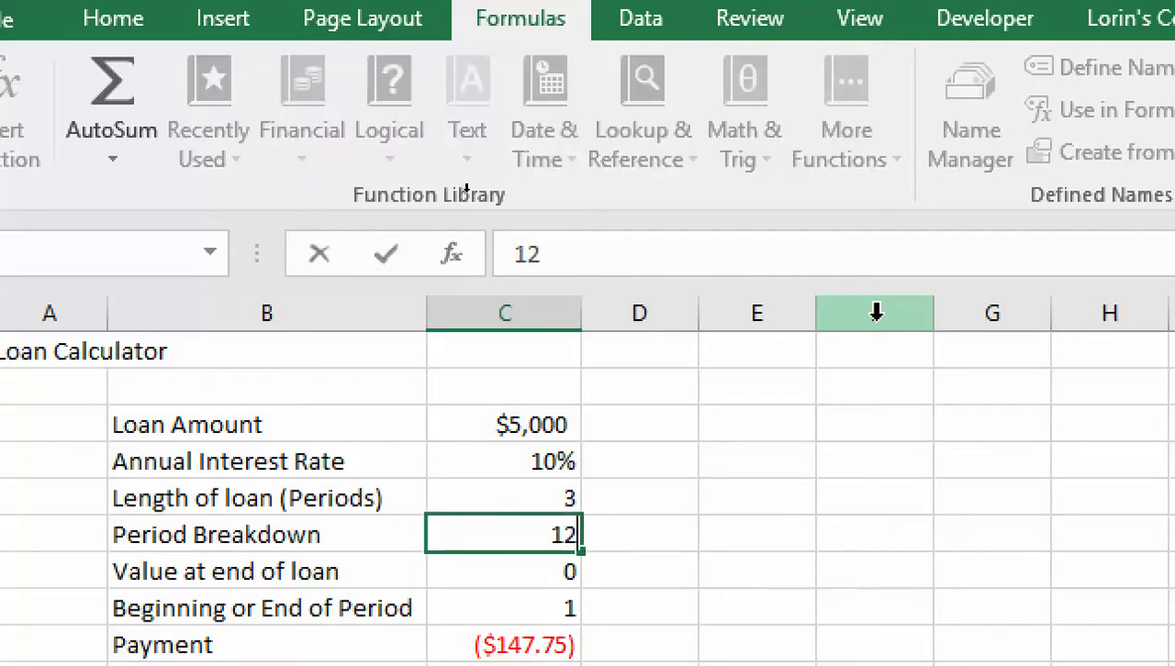
{"action": "key", "text": "Return"}
{"action": "key", "text": "Down"}
{"action": "key", "text": "Down"}
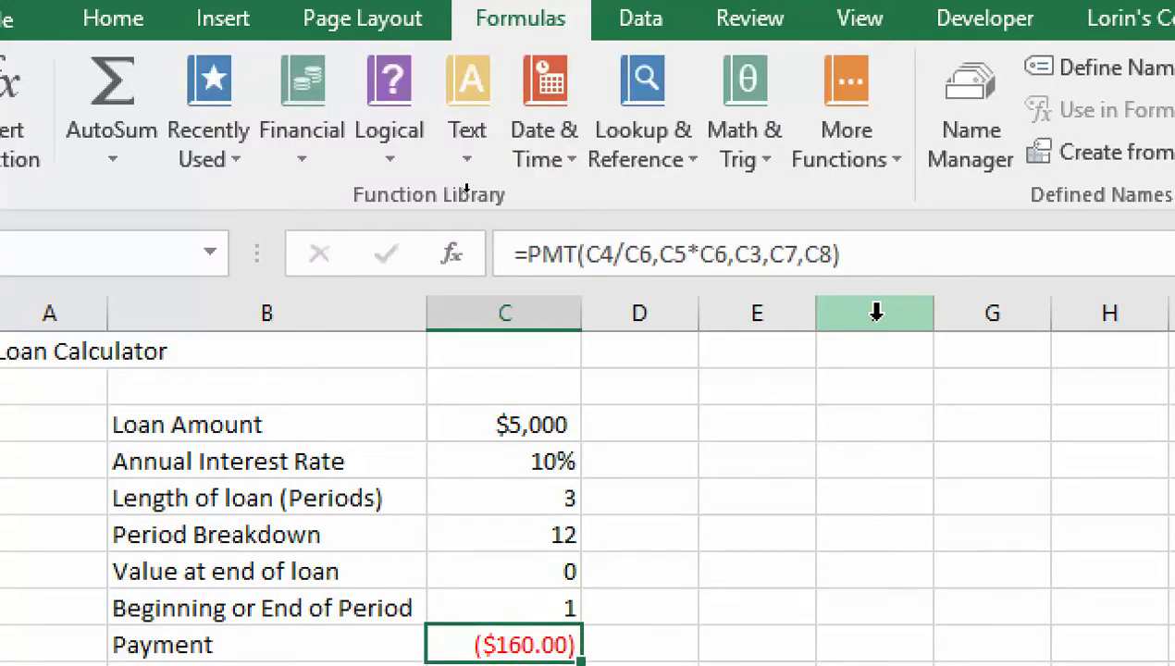
{"action": "key", "text": "Up"}
{"action": "key", "text": "Up"}
{"action": "key", "text": "Up"}
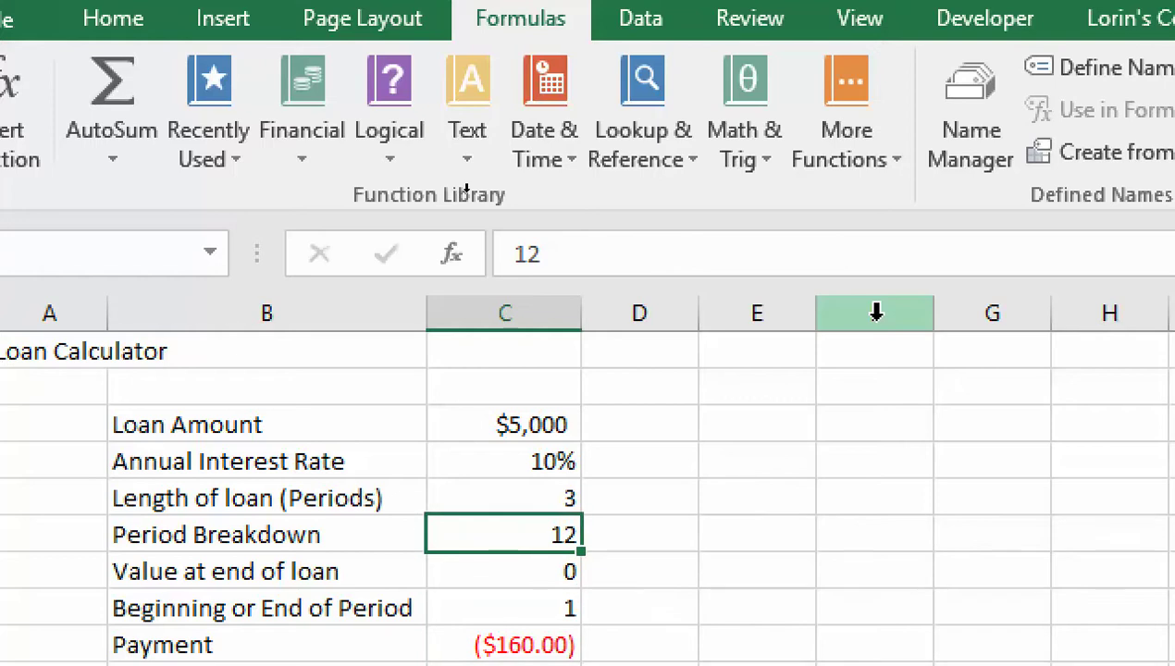
{"action": "key", "text": "Up"}
{"action": "key", "text": "Down"}
{"action": "key", "text": "Down"}
{"action": "key", "text": "Down"}
{"action": "key", "text": "Down"}
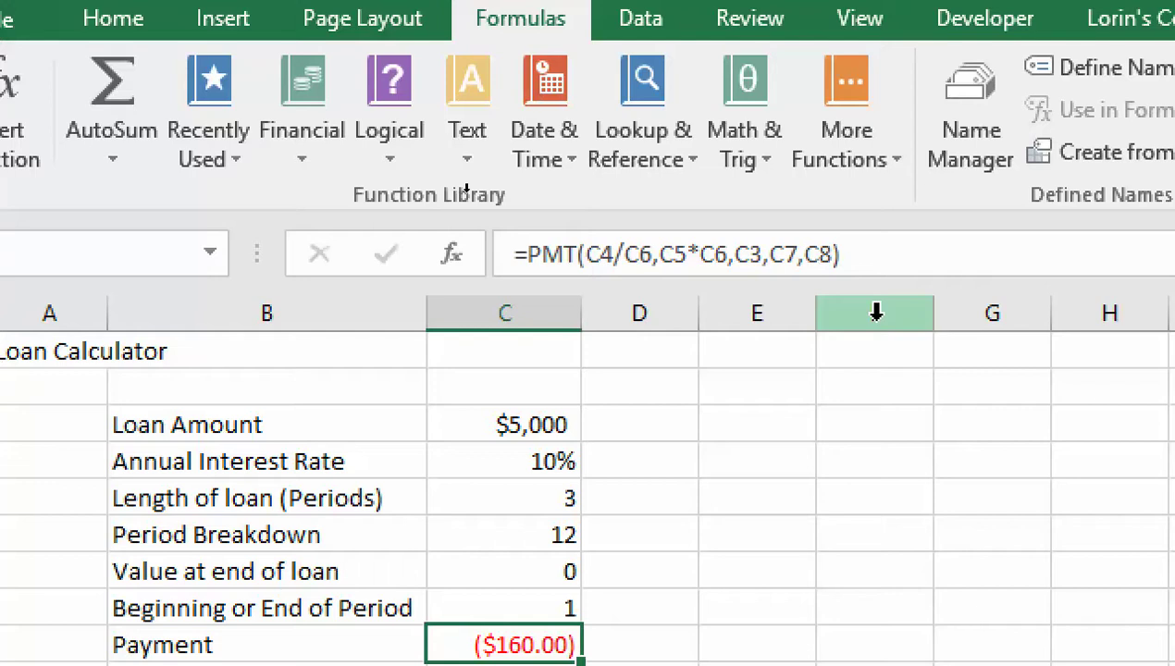
{"action": "key", "text": "Up"}
{"action": "key", "text": "Down"}
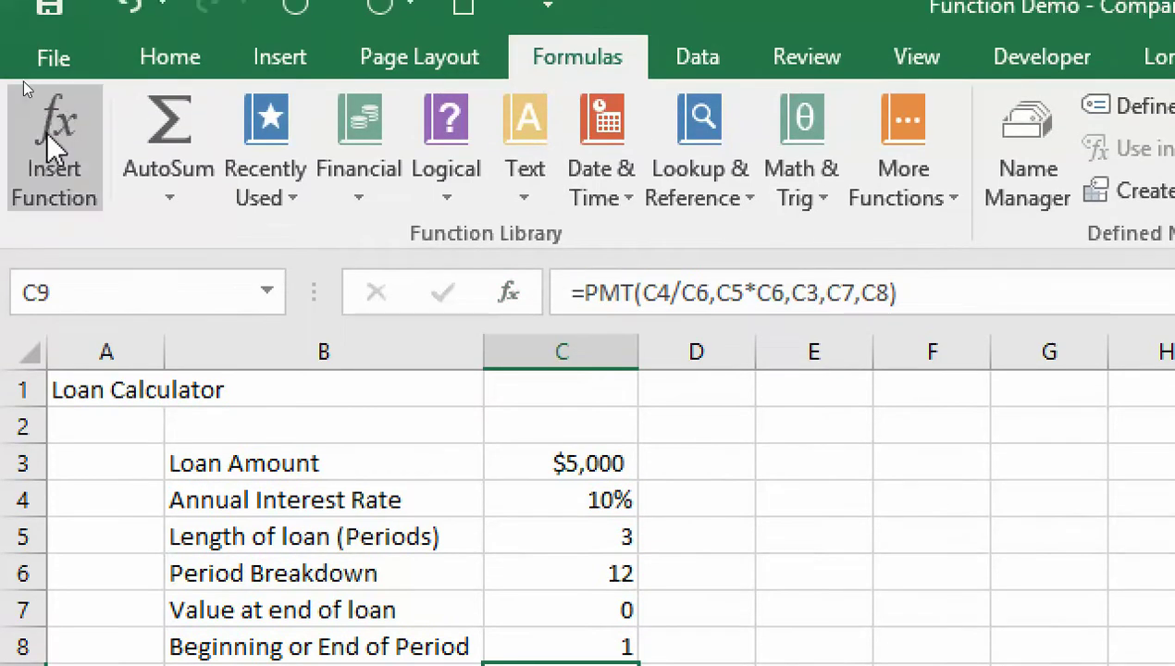
Review the existing PMT arguments without changes, then delete the formula from C9
{"action": "left_click", "coordinate": [46, 139]}
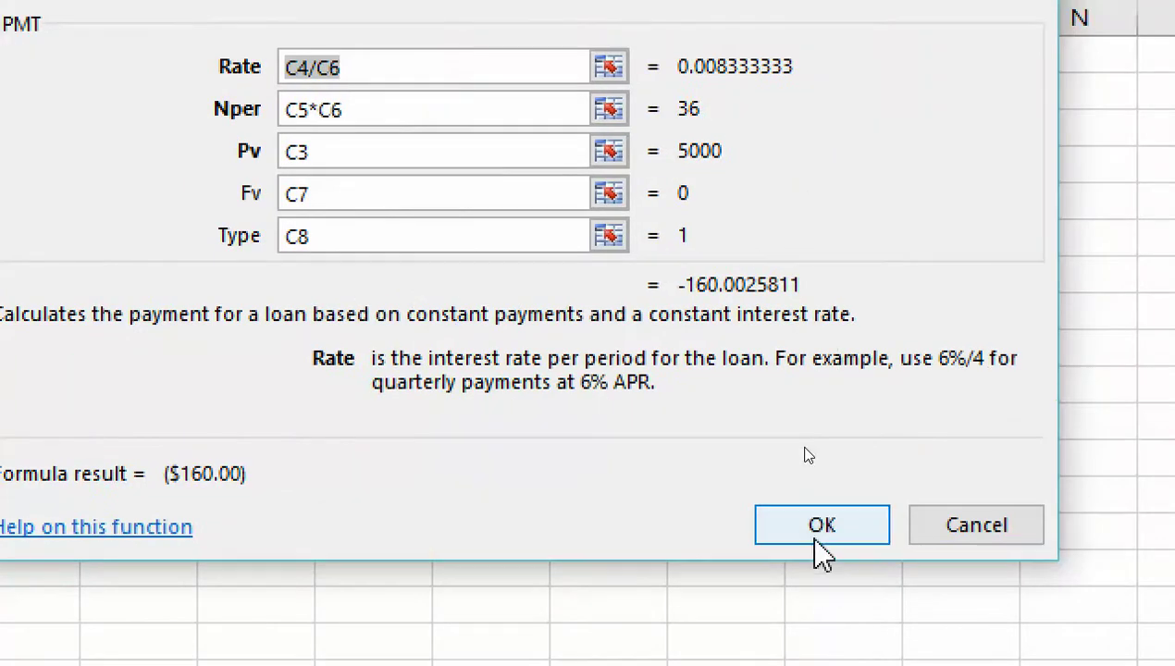
{"action": "left_click", "coordinate": [817, 535]}
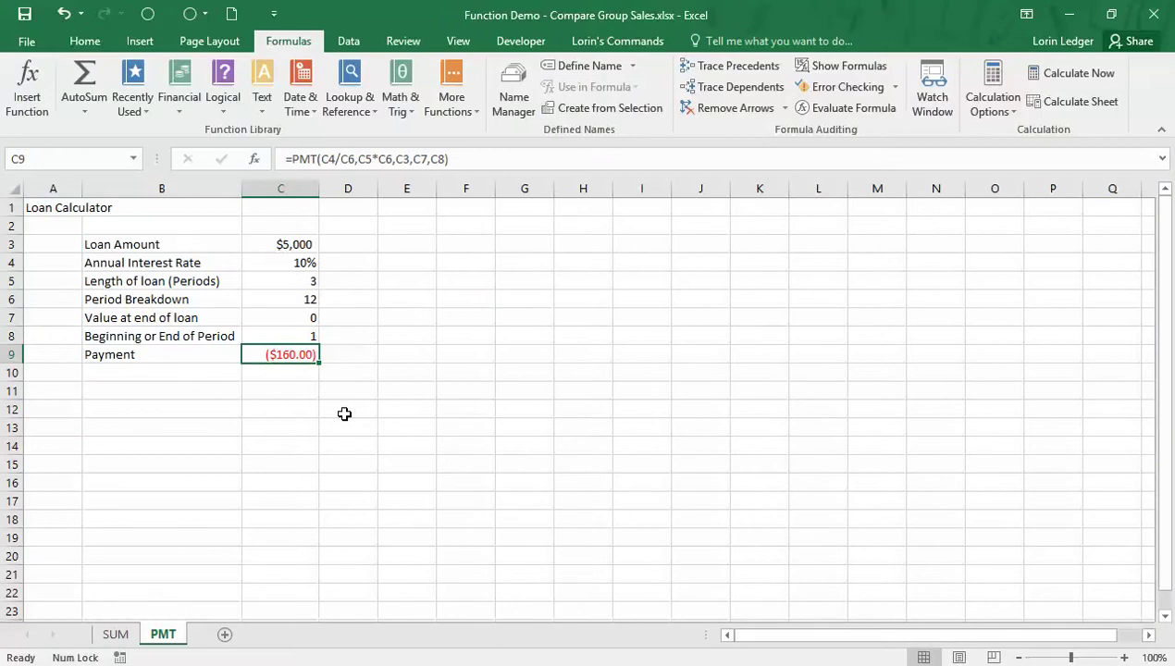
{"action": "key", "text": "Delete"}
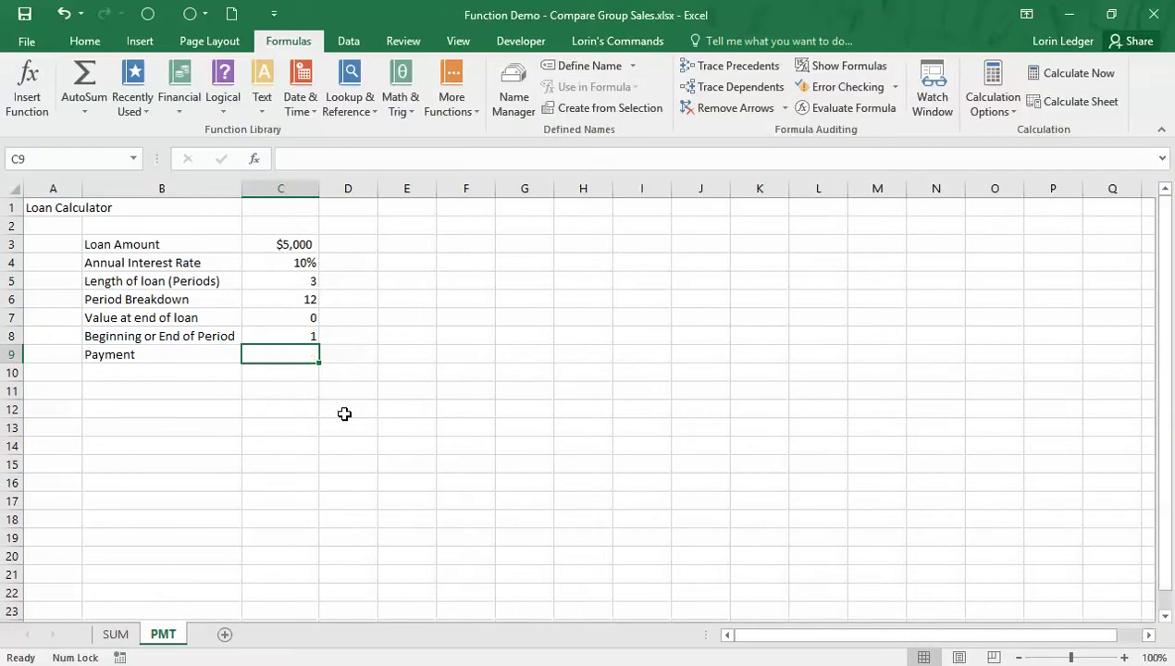
Search Insert Function for 'payment for a loan' and choose PMT for the Payment cell
{"action": "left_click", "coordinate": [254, 160]}
{"action": "left_click_drag", "start_coordinate": [581, 153], "coordinate": [552, 155]}
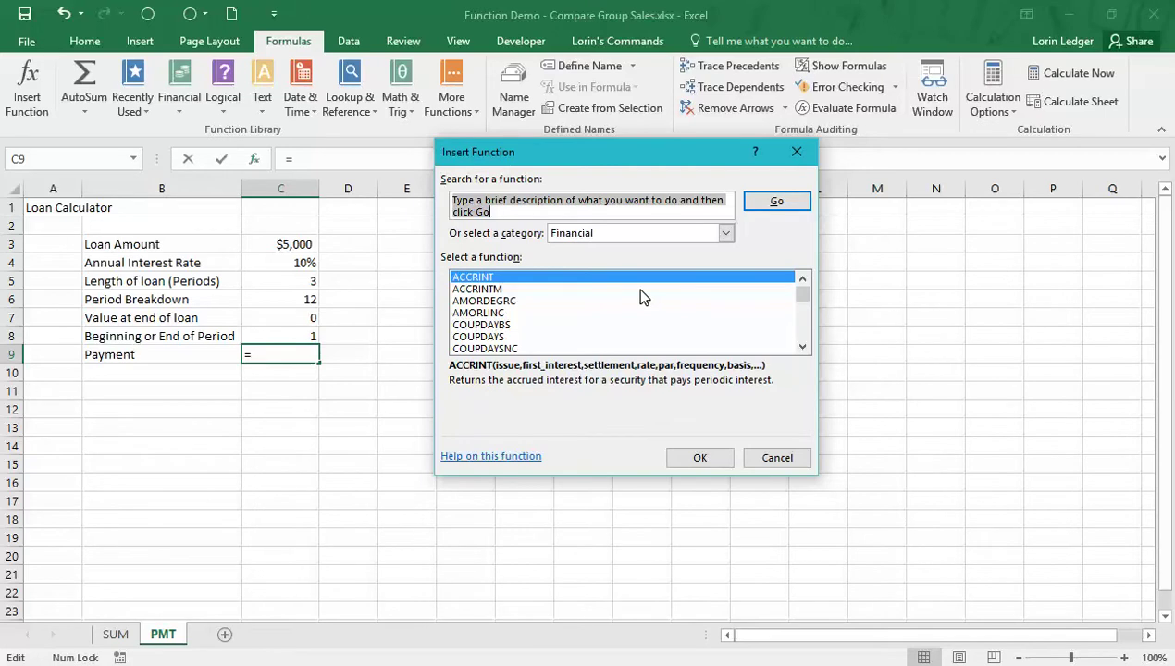
{"action": "type", "text": "payment"}
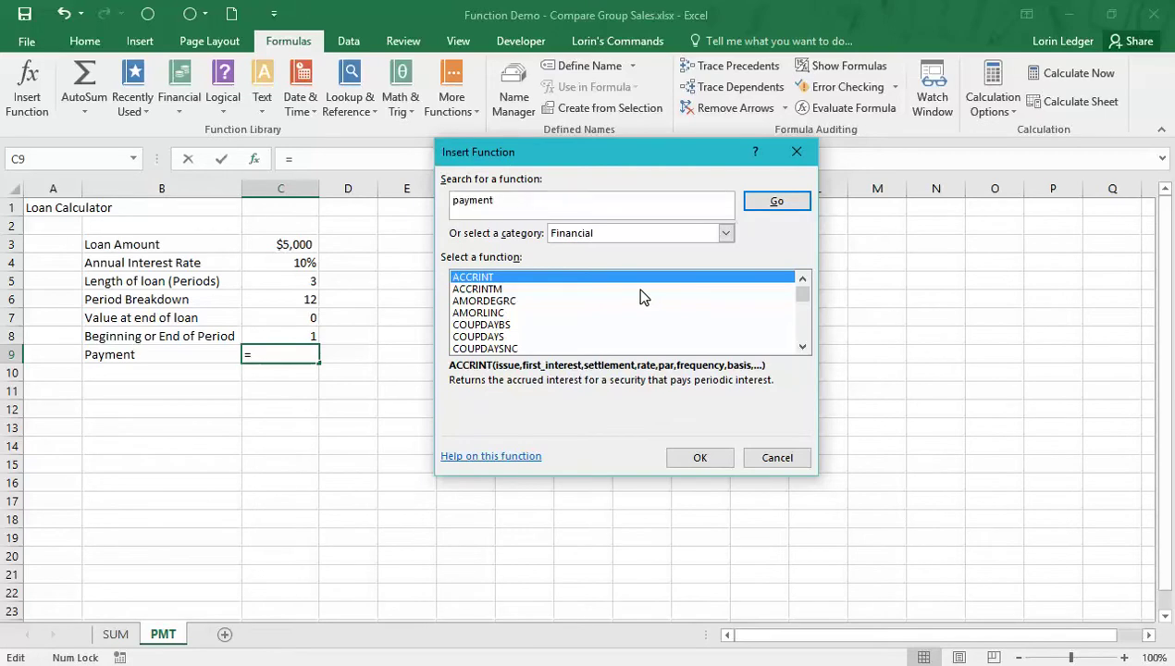
{"action": "type", "text": " for a loan"}
{"action": "key", "text": "Return"}
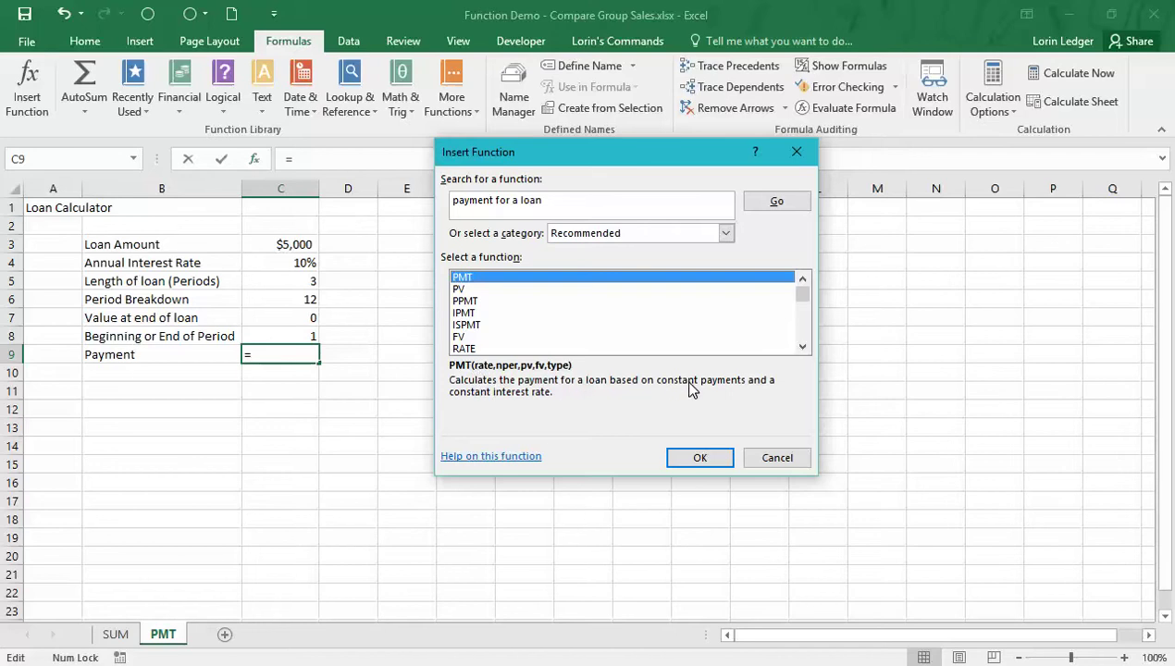
{"action": "left_click", "coordinate": [700, 458]}
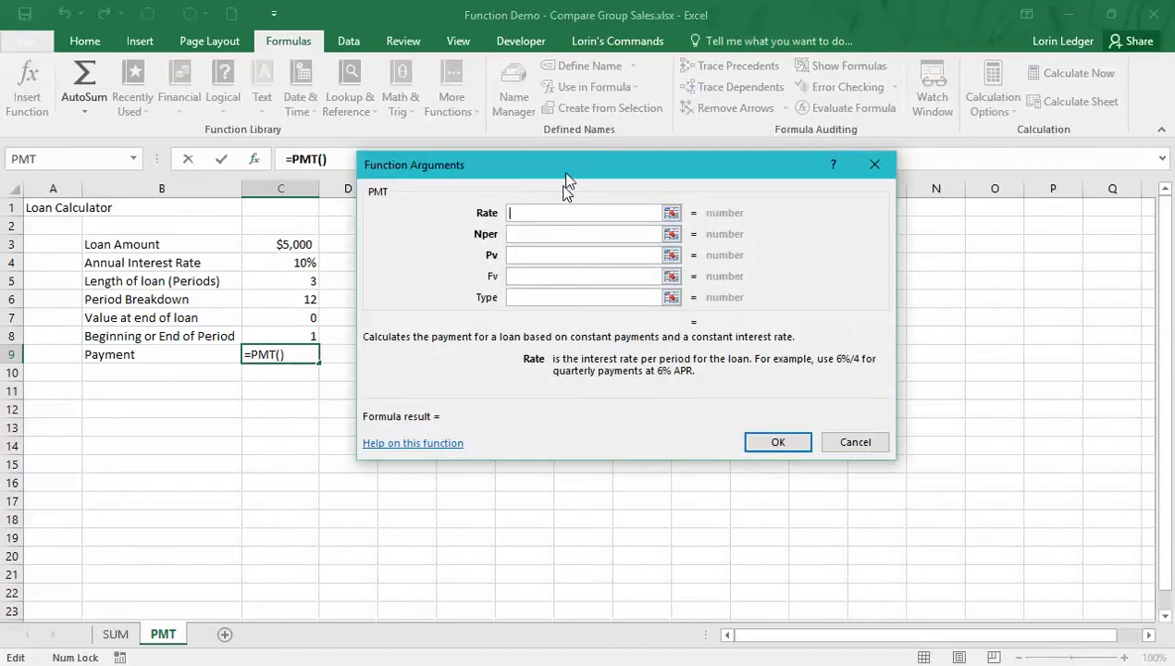
Set the PMT Rate to C4/C6 and Nper to C5*C6
{"action": "left_click_drag", "start_coordinate": [569, 168], "coordinate": [601, 167]}
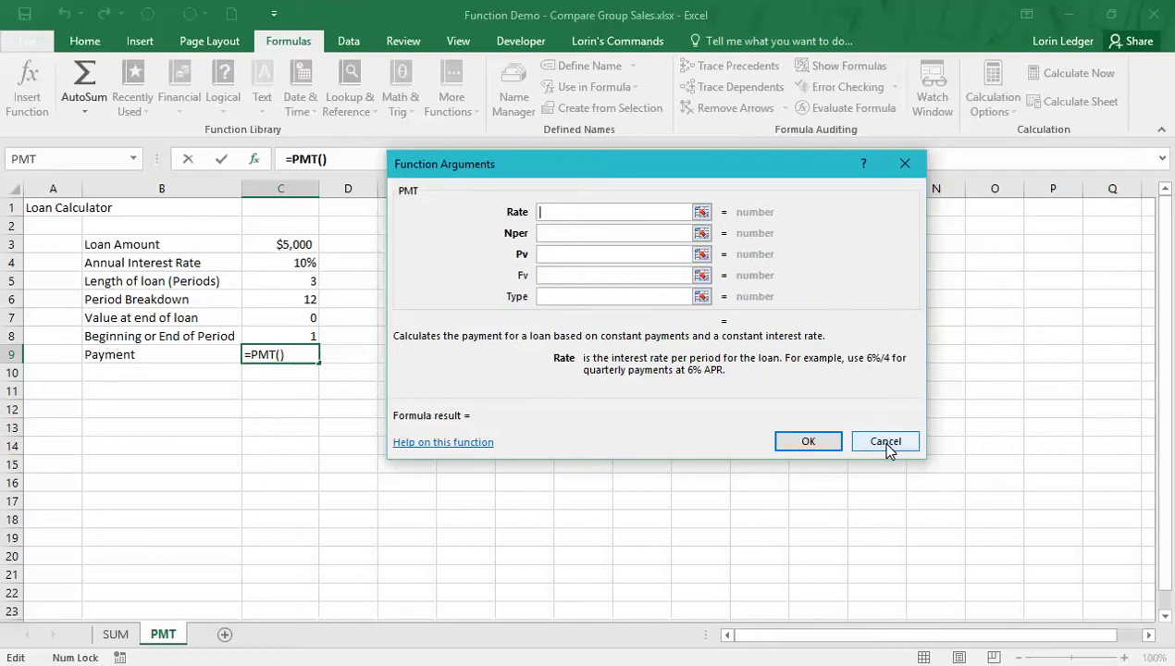
{"action": "left_click", "coordinate": [305, 264]}
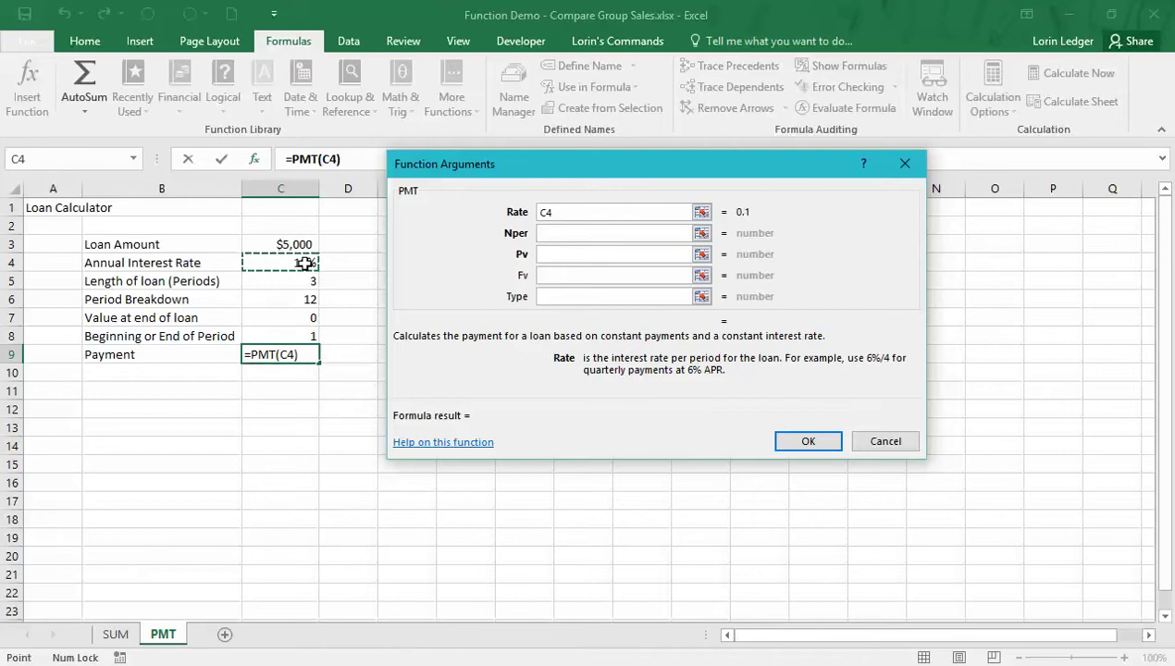
{"action": "type", "text": "/"}
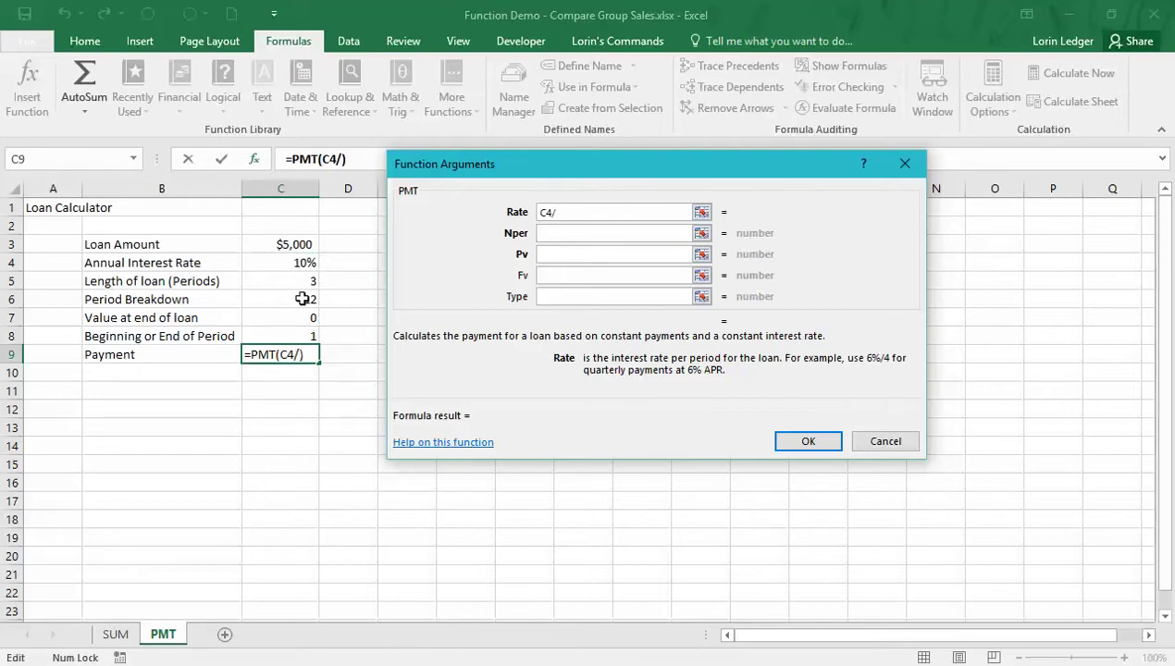
{"action": "left_click", "coordinate": [302, 298]}
{"action": "key", "text": "Tab"}
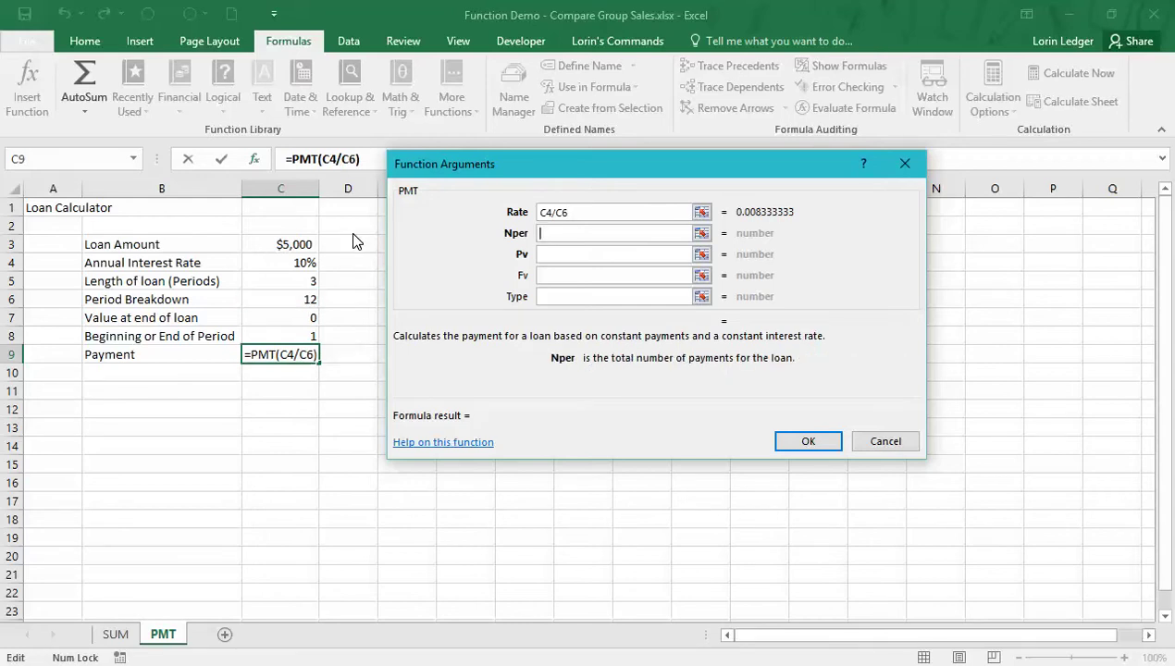
{"action": "left_click", "coordinate": [307, 283]}
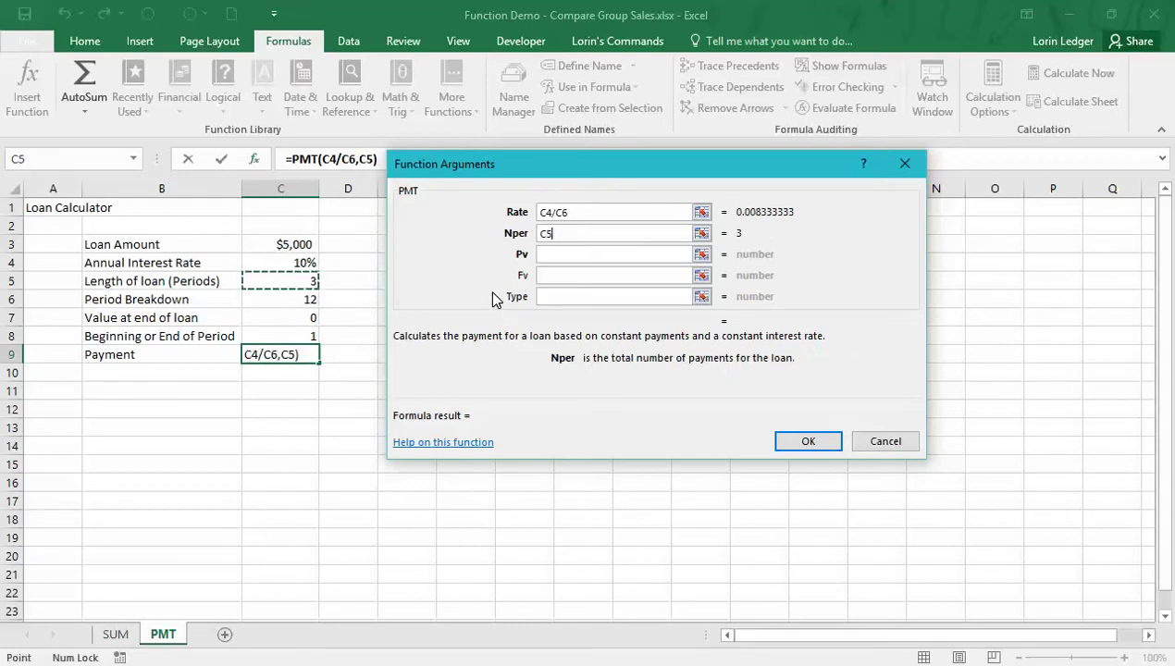
{"action": "type", "text": "*"}
{"action": "left_click", "coordinate": [304, 294]}
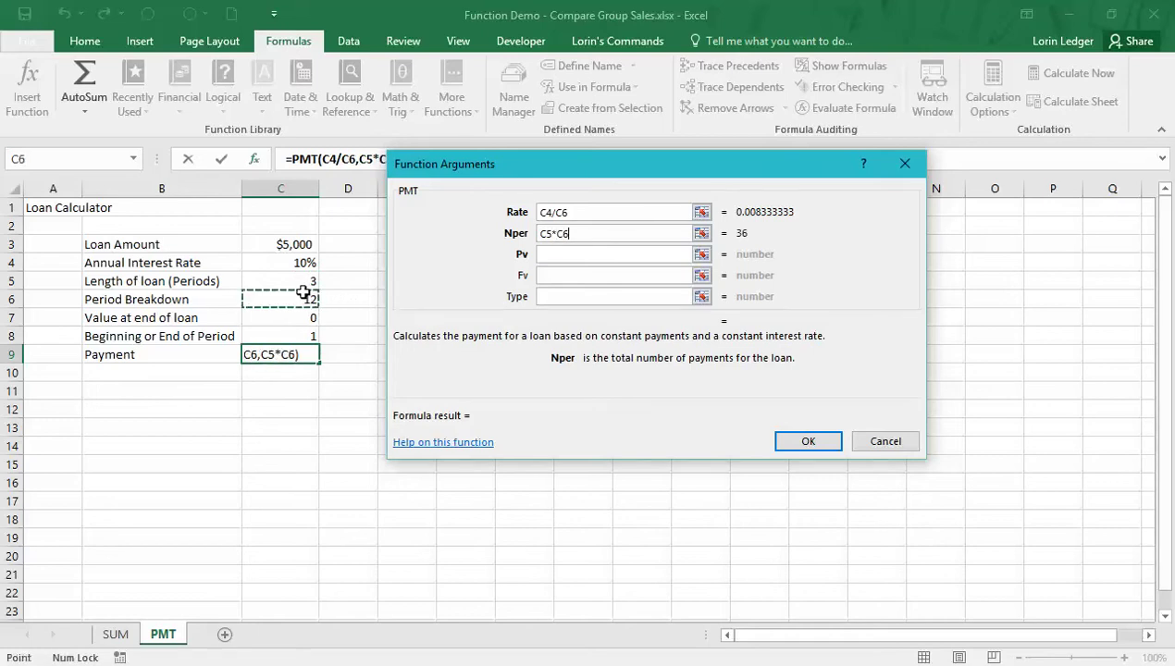
Set Pv to C3, Fv to C7 and Type to C8, then finish the formula
{"action": "key", "text": "Tab"}
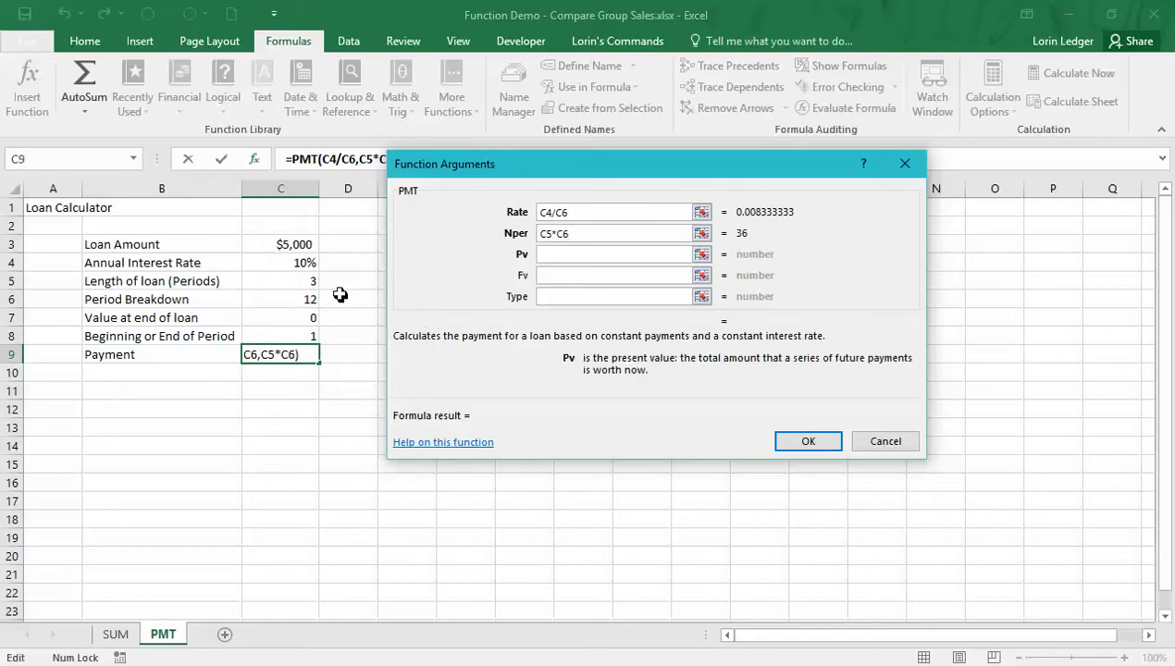
{"action": "left_click", "coordinate": [292, 245]}
{"action": "key", "text": "Tab"}
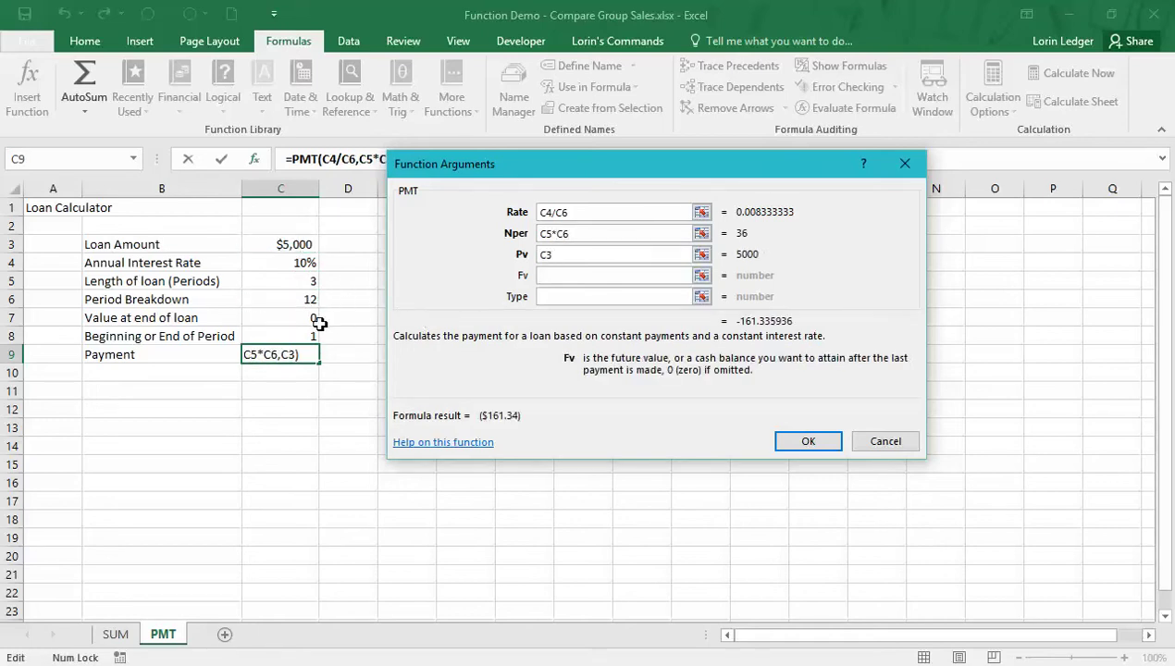
{"action": "left_click", "coordinate": [317, 320]}
{"action": "left_click", "coordinate": [546, 296]}
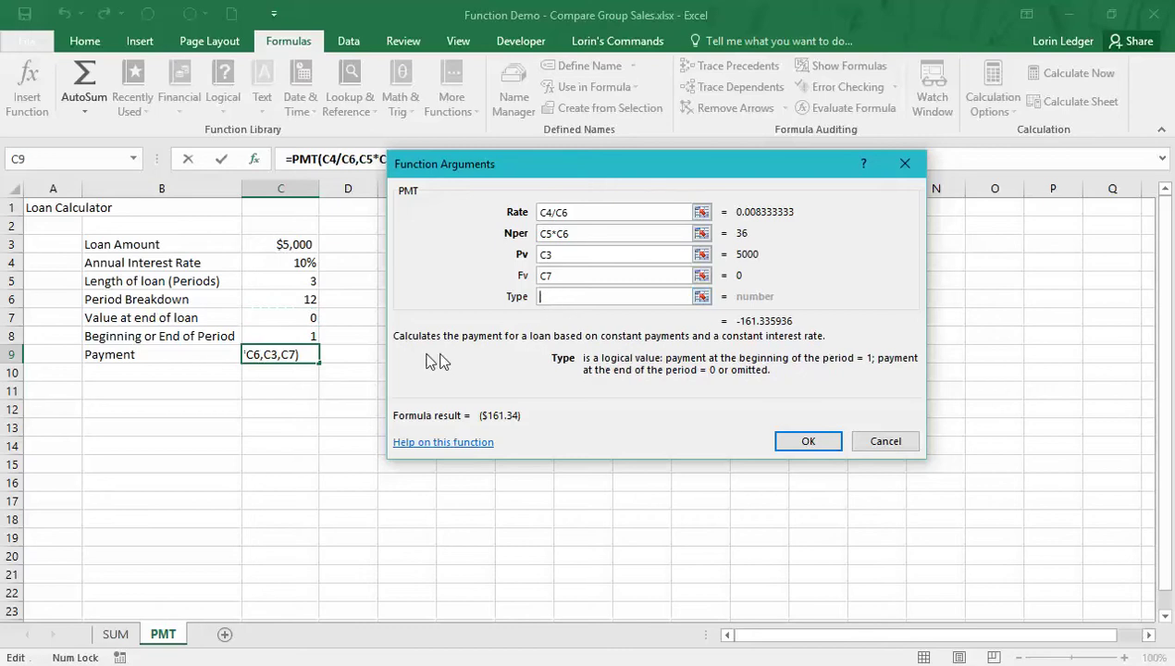
{"action": "left_click", "coordinate": [305, 340]}
{"action": "key", "text": "Return"}
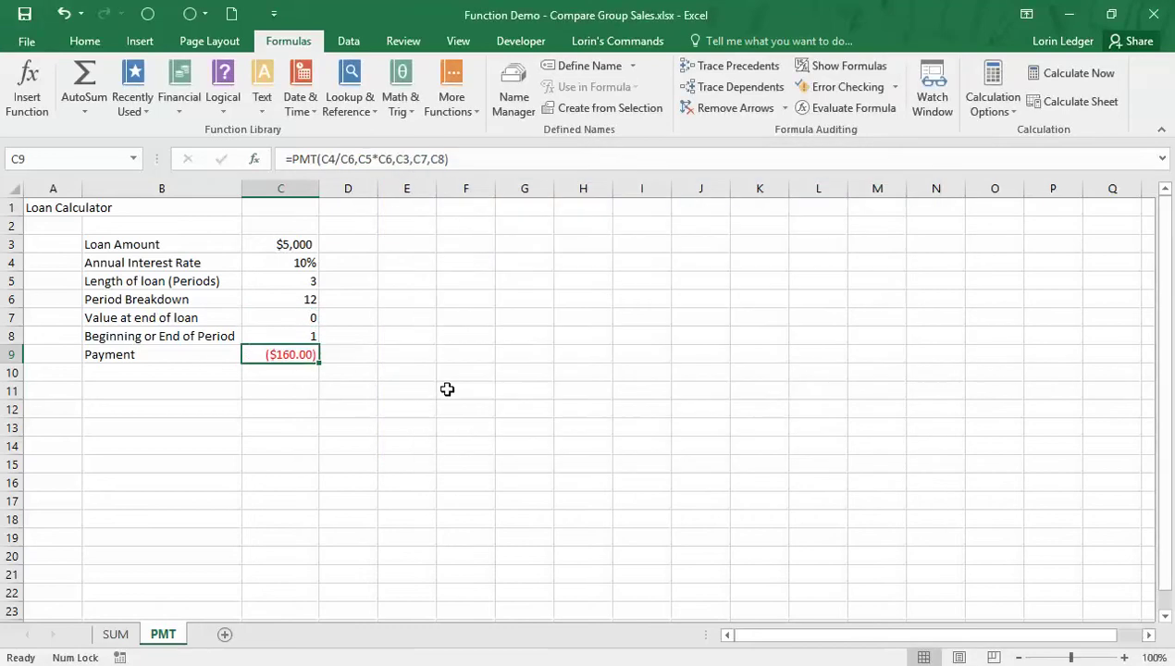